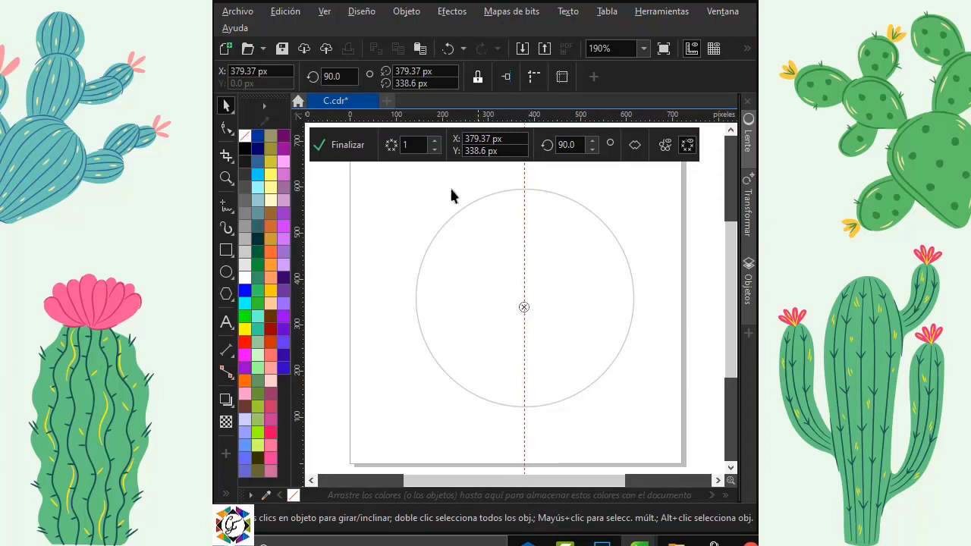
Step: Draw an eye circle left of the symmetry line inside the large circle and resize it to about 86 px across
{"action": "left_click", "coordinate": [227, 272]}
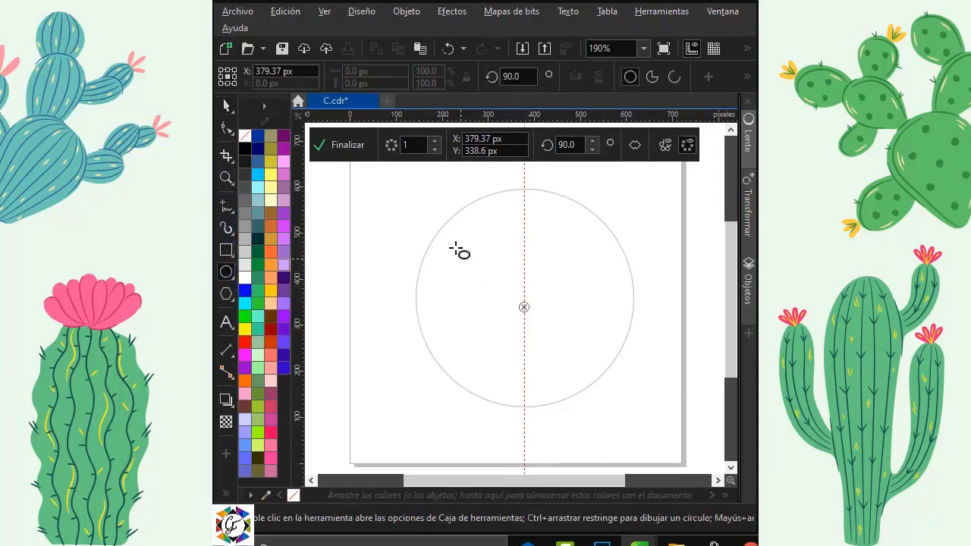
{"action": "left_click_drag", "start_coordinate": [453, 242], "coordinate": [501, 286]}
{"action": "key", "text": "space"}
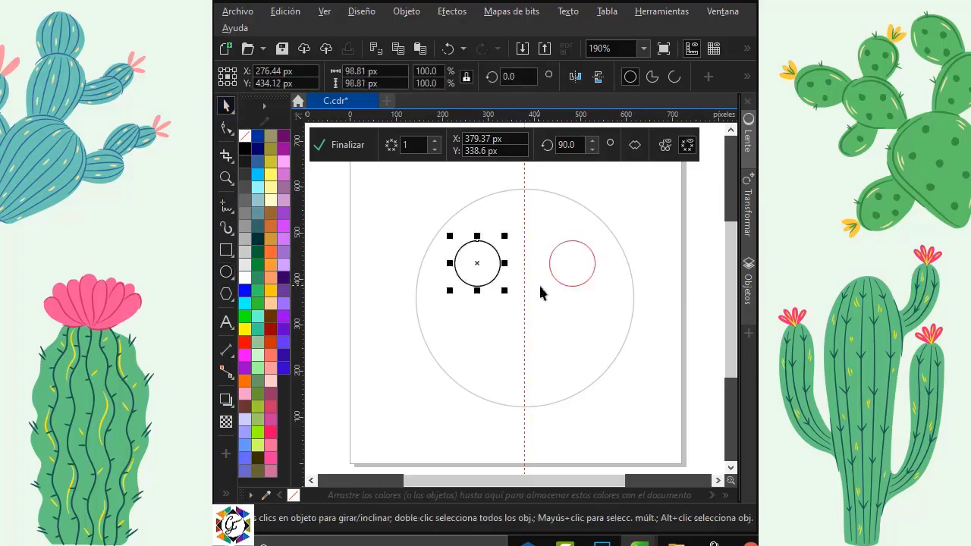
{"action": "left_click_drag", "start_coordinate": [478, 262], "coordinate": [490, 272]}
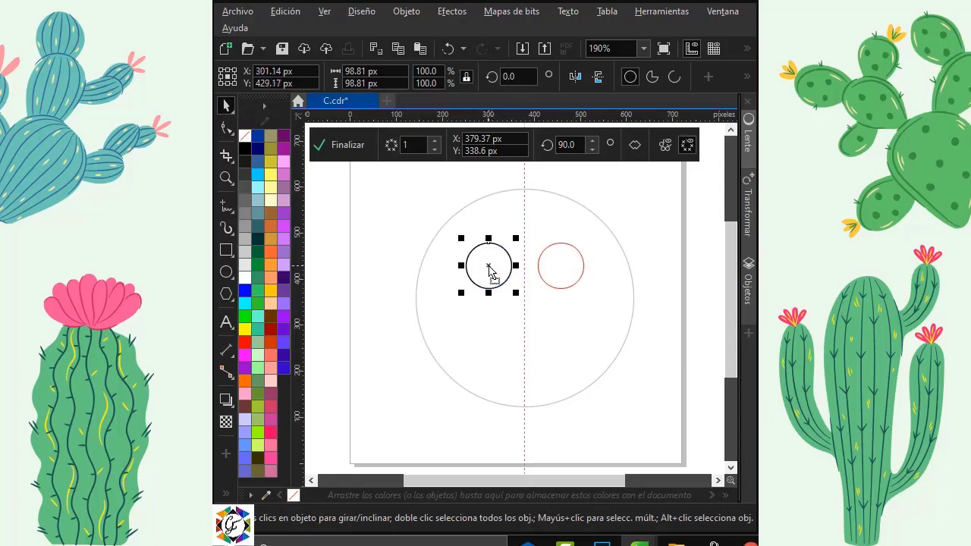
{"action": "left_click_drag", "start_coordinate": [516, 238], "coordinate": [479, 264]}
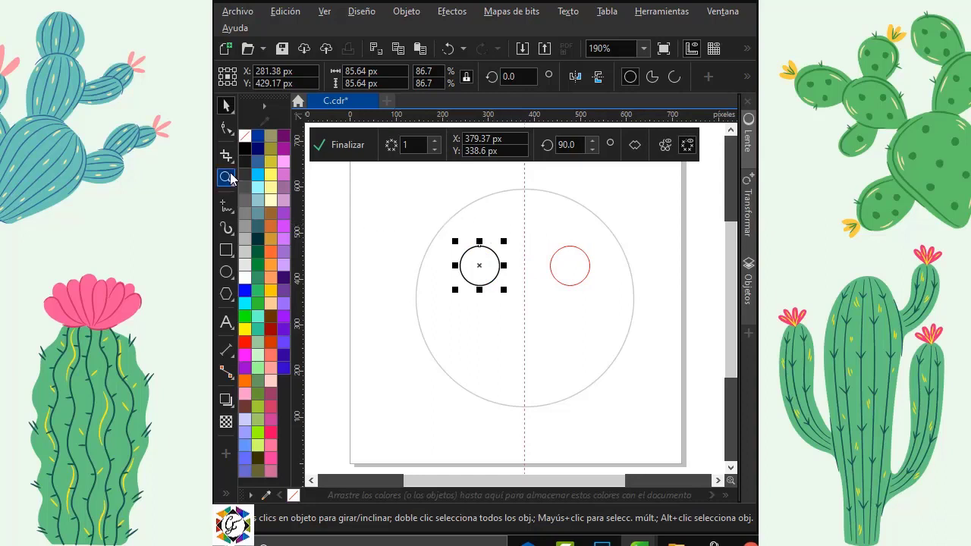
Step: Enlarge the left eye circle from its centre to about 94 px across and finish the symmetry editing
{"action": "left_click", "coordinate": [226, 176]}
{"action": "left_click_drag", "start_coordinate": [386, 195], "coordinate": [677, 329]}
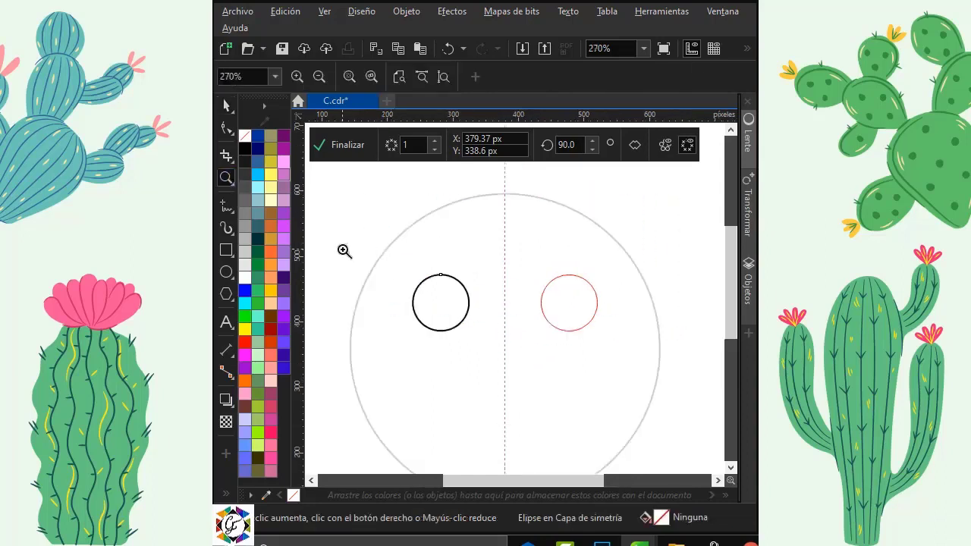
{"action": "left_click_drag", "start_coordinate": [344, 251], "coordinate": [698, 365]}
{"action": "left_click", "coordinate": [226, 106]}
{"action": "left_click", "coordinate": [444, 278]}
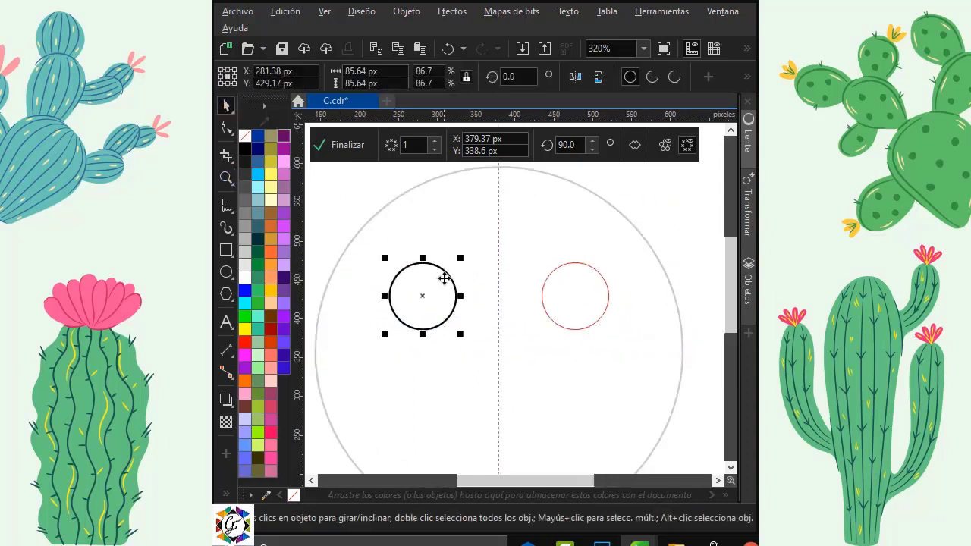
{"action": "left_click_drag", "start_coordinate": [461, 259], "coordinate": [464, 255]}
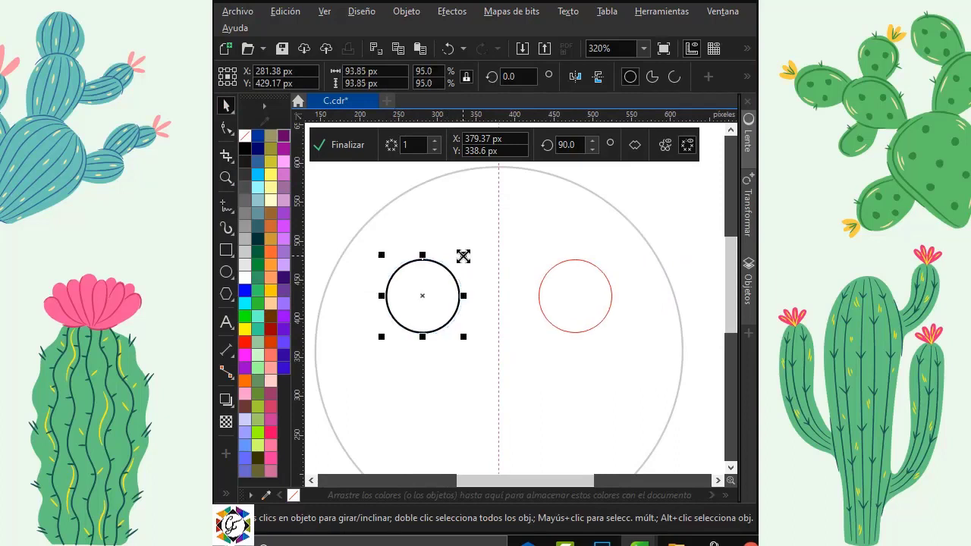
{"action": "left_click", "coordinate": [348, 145]}
{"action": "key", "text": "F4"}
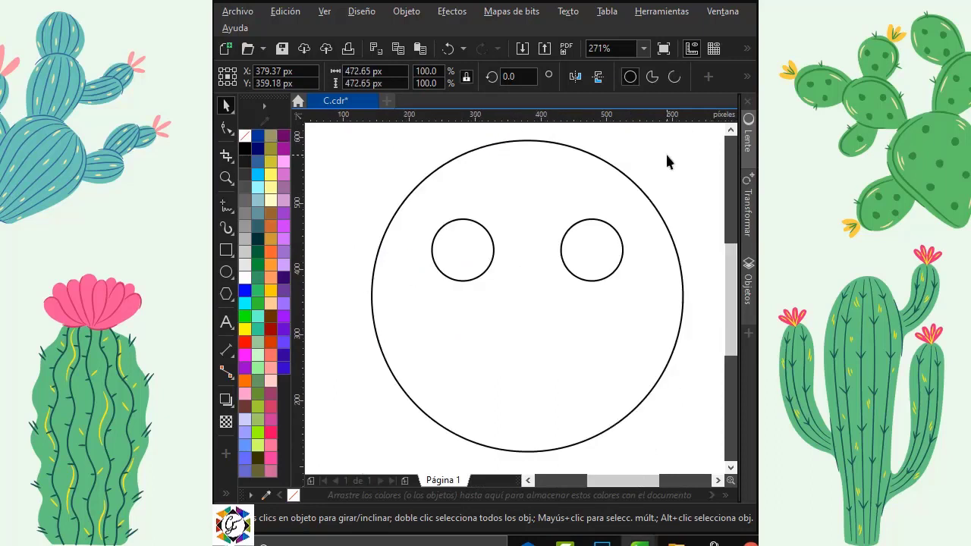
Step: Scale a copy of the large face circle to 33% and move it straight down below the eyes
{"action": "left_click", "coordinate": [600, 166]}
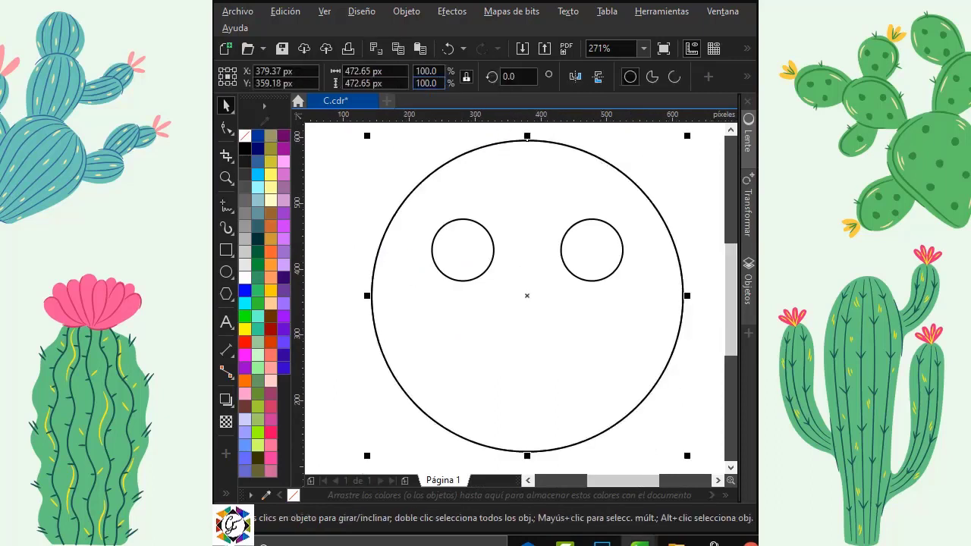
{"action": "left_click_drag", "start_coordinate": [442, 71], "coordinate": [410, 71]}
{"action": "type", "text": "33"}
{"action": "key", "text": "Return"}
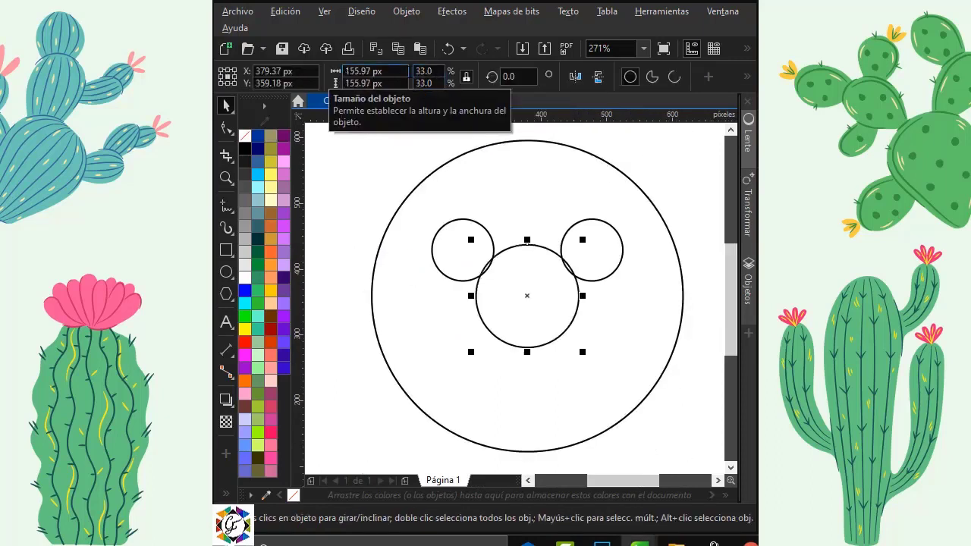
{"action": "left_click_drag", "start_coordinate": [526, 295], "coordinate": [528, 349]}
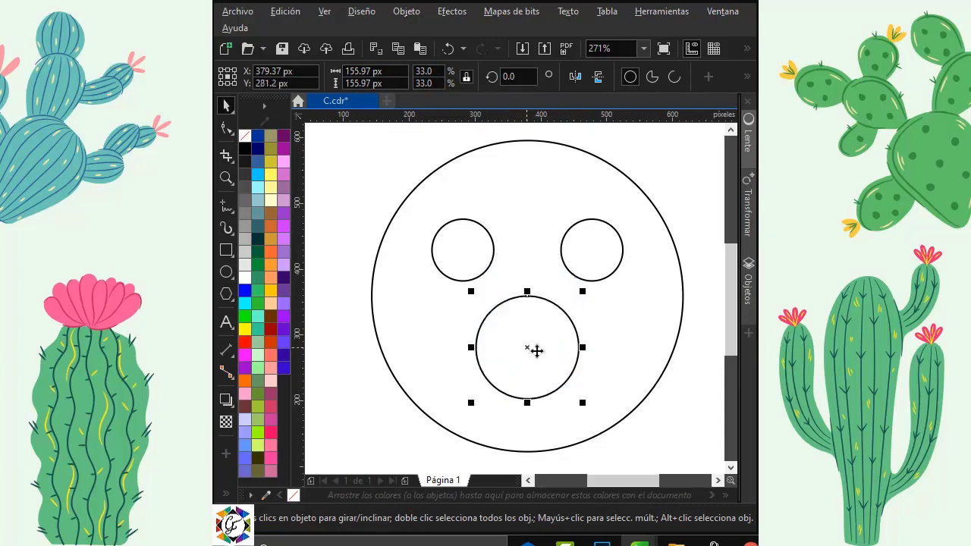
Step: Place a vertical and a horizontal guideline crossing at the centre of the large face circle
{"action": "left_click", "coordinate": [621, 326]}
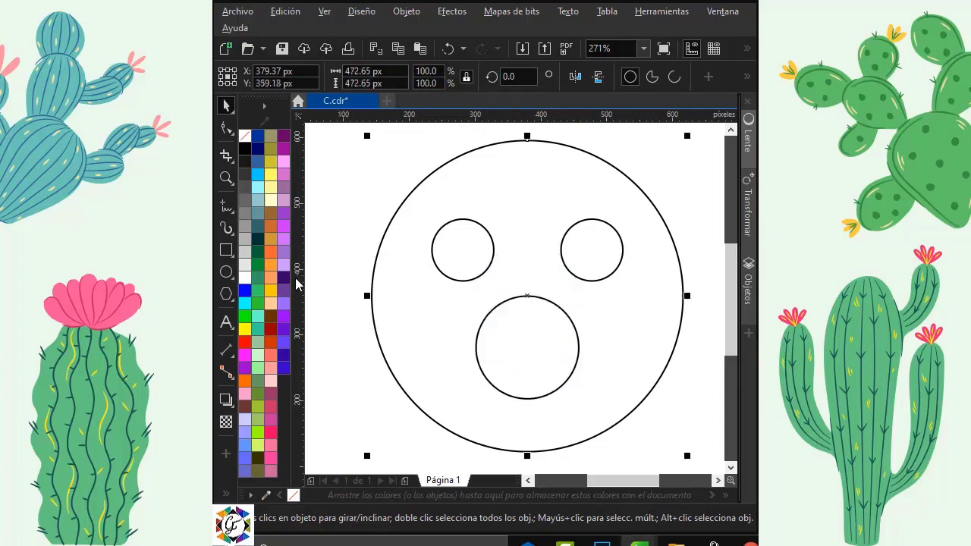
{"action": "left_click_drag", "start_coordinate": [464, 311], "coordinate": [526, 296]}
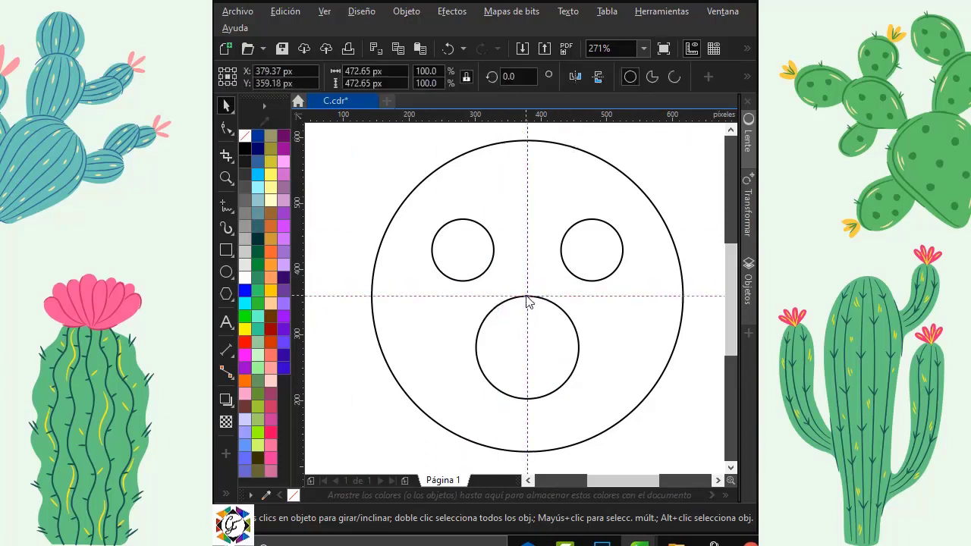
{"action": "left_click", "coordinate": [543, 331]}
{"action": "left_click", "coordinate": [528, 345]}
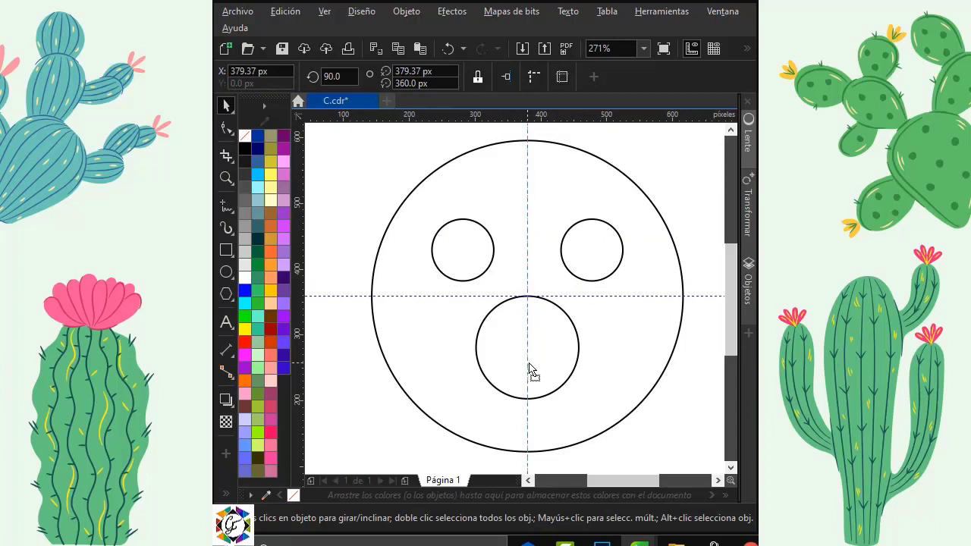
Step: Move the mouth circle slightly lower along the centre guideline and add vertical guidelines at the outer edges of both eyes
{"action": "left_click", "coordinate": [527, 342]}
{"action": "left_click_drag", "start_coordinate": [526, 342], "coordinate": [529, 368]}
{"action": "left_click", "coordinate": [667, 163]}
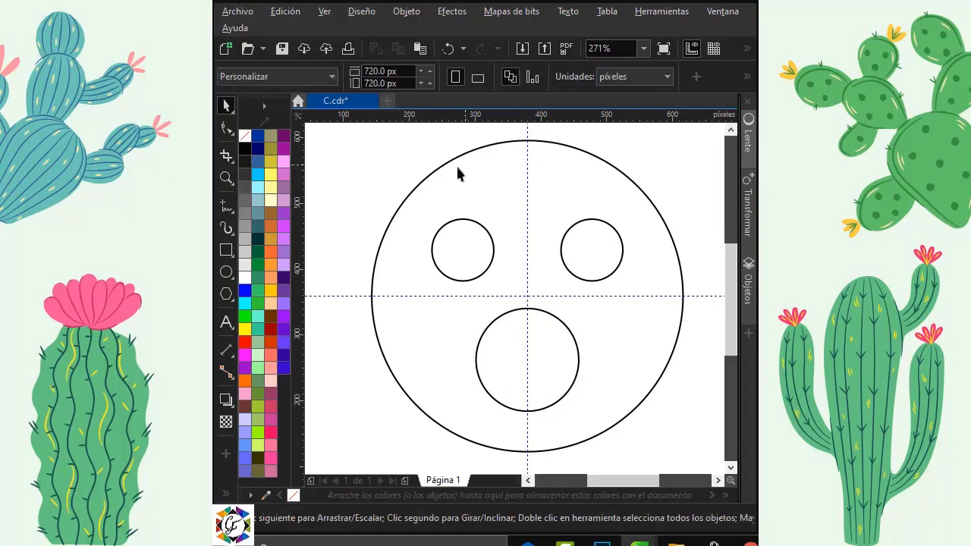
{"action": "left_click_drag", "start_coordinate": [430, 249], "coordinate": [624, 255]}
Step: Turn the mouth circle into a half-circle pie shape and mirror it vertically so its flat side faces up
{"action": "left_click", "coordinate": [546, 347]}
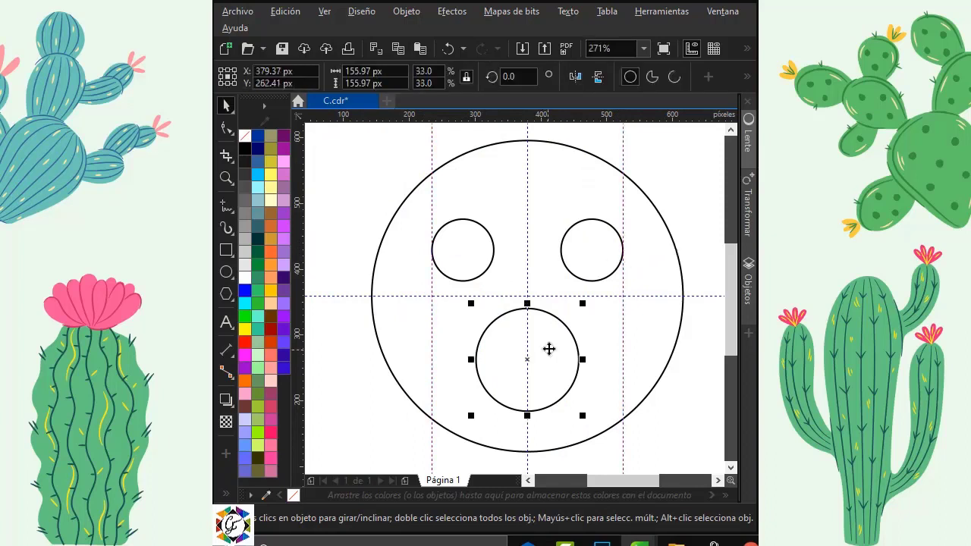
{"action": "left_click", "coordinate": [652, 78]}
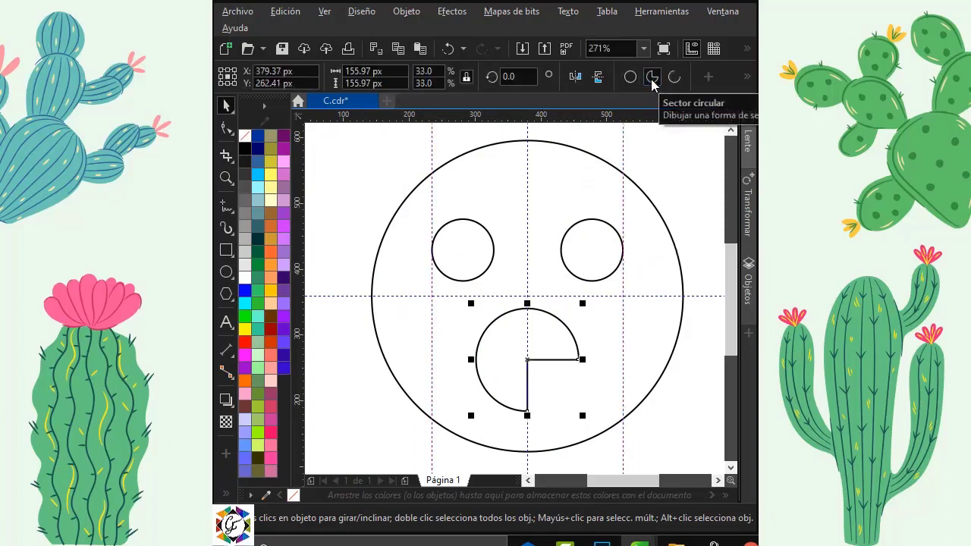
{"action": "left_click", "coordinate": [226, 128]}
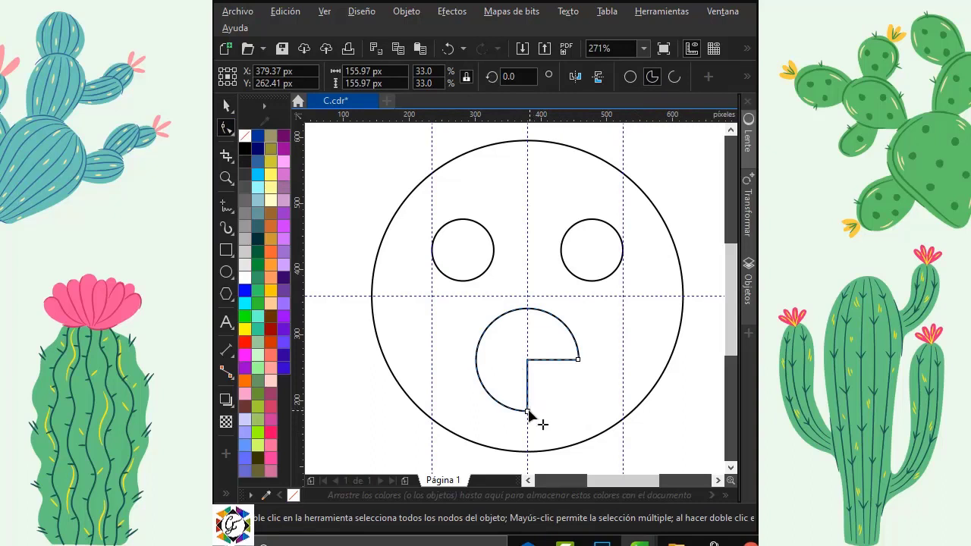
{"action": "left_click_drag", "start_coordinate": [529, 413], "coordinate": [476, 359]}
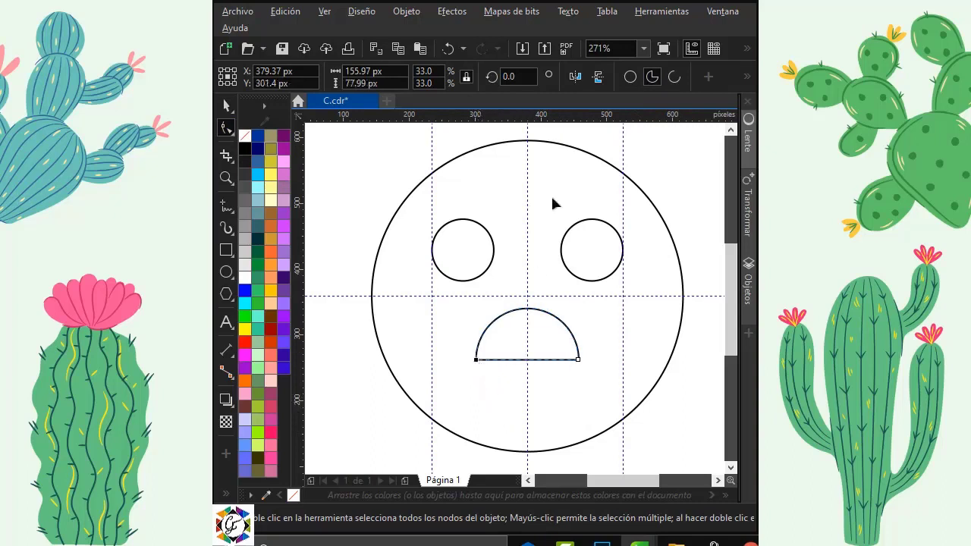
{"action": "left_click", "coordinate": [597, 77]}
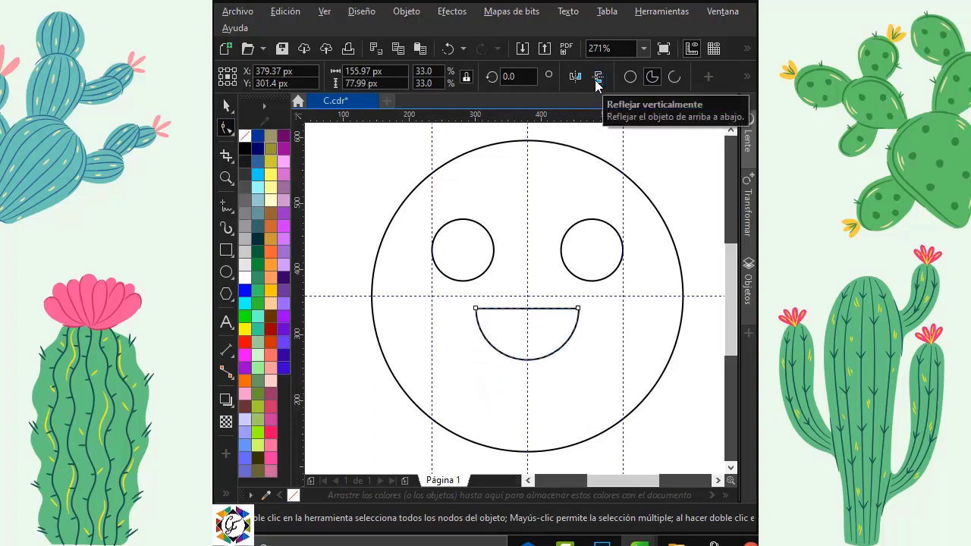
Step: Stretch the half-circle mouth to the outer guidelines, about 286 px wide, and move it lower on the face
{"action": "left_click", "coordinate": [226, 105]}
{"action": "left_click_drag", "start_coordinate": [585, 334], "coordinate": [630, 311]}
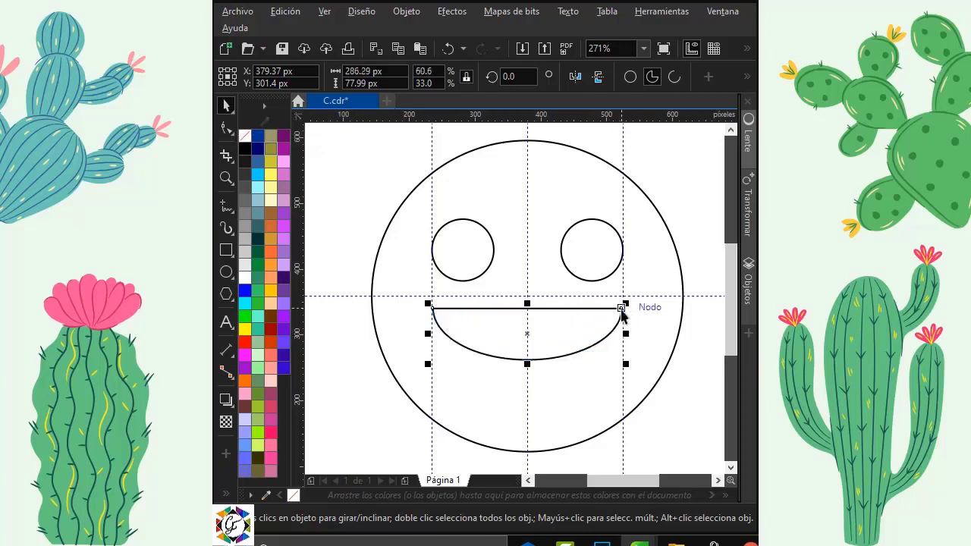
{"action": "left_click_drag", "start_coordinate": [526, 339], "coordinate": [529, 357]}
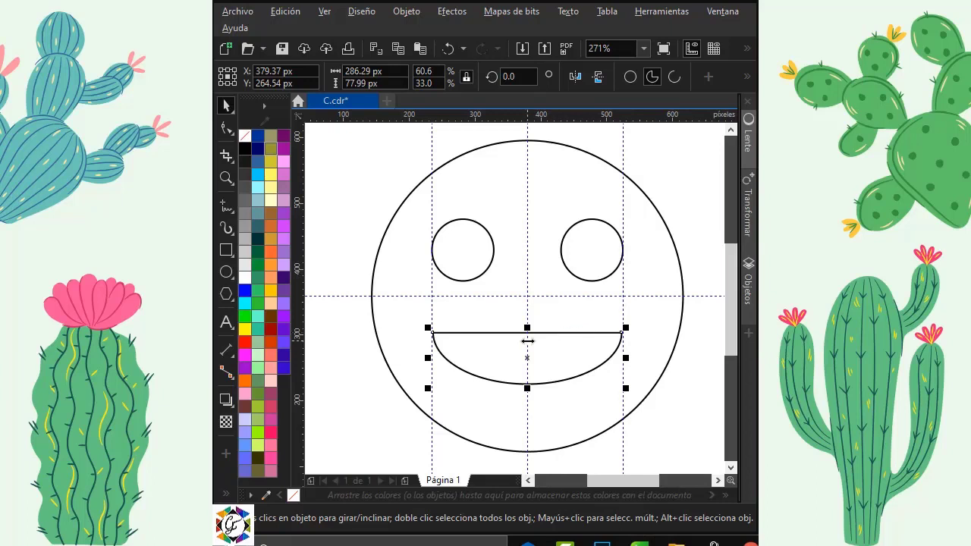
Step: Convert the mouth to curves and bend its straight top edge downward in the middle to form a smile
{"action": "right_click", "coordinate": [526, 361]}
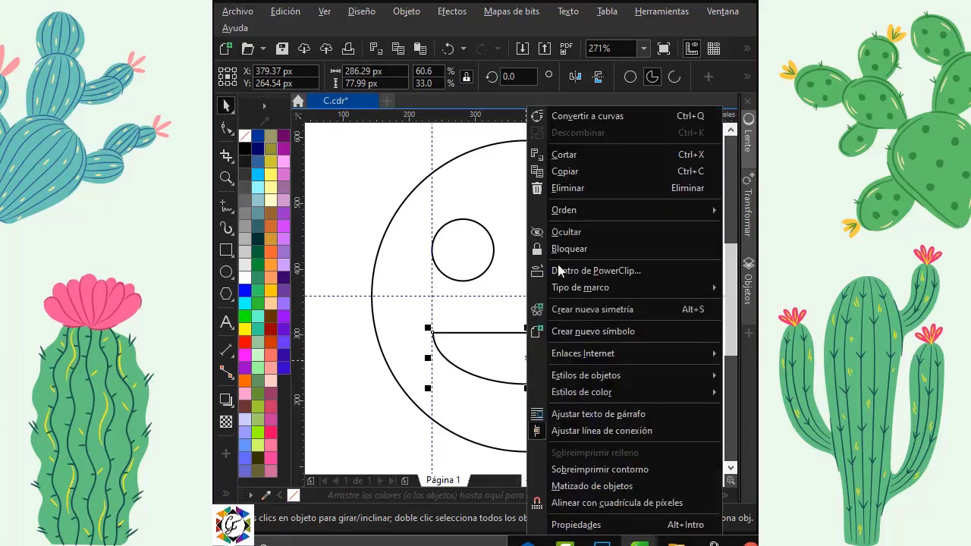
{"action": "left_click", "coordinate": [575, 118]}
{"action": "left_click", "coordinate": [226, 129]}
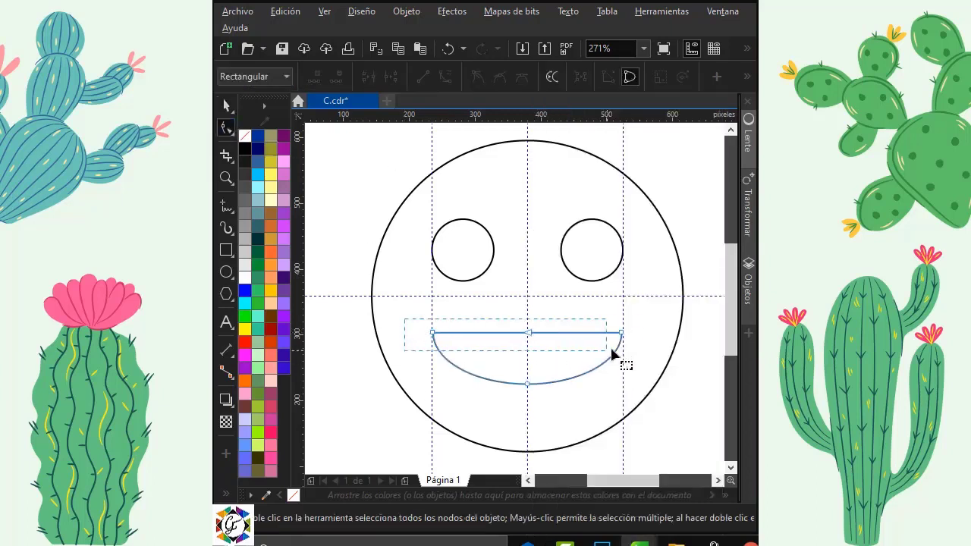
{"action": "left_click_drag", "start_coordinate": [611, 349], "coordinate": [616, 354]}
{"action": "left_click", "coordinate": [445, 77]}
{"action": "left_click", "coordinate": [529, 333]}
{"action": "left_click_drag", "start_coordinate": [528, 336], "coordinate": [528, 347]}
Step: Stretch the smile upward to a height of about 86 px
{"action": "left_click", "coordinate": [226, 106]}
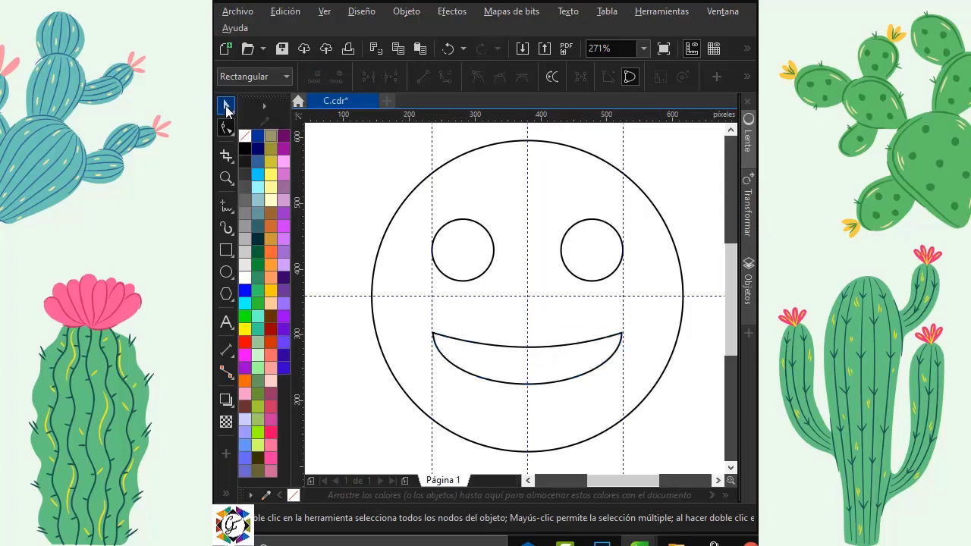
{"action": "left_click", "coordinate": [527, 346]}
{"action": "left_click_drag", "start_coordinate": [527, 327], "coordinate": [527, 322]}
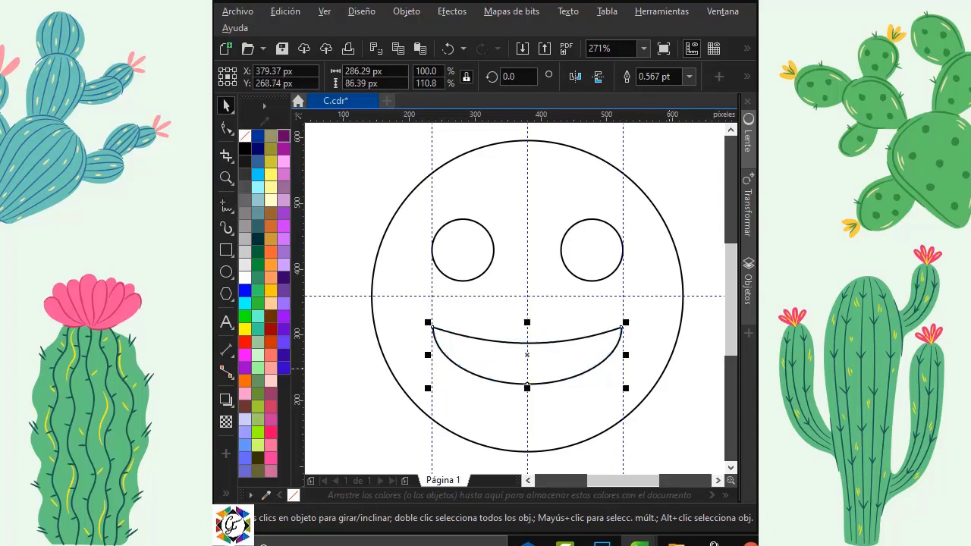
{"action": "left_click", "coordinate": [683, 165]}
Step: Draw a star about 135 by 128 px and centre it on the topmost point of the face circle
{"action": "scroll", "coordinate": [683, 165], "scroll_direction": "up", "scroll_amount": 1}
{"action": "left_click", "coordinate": [232, 301]}
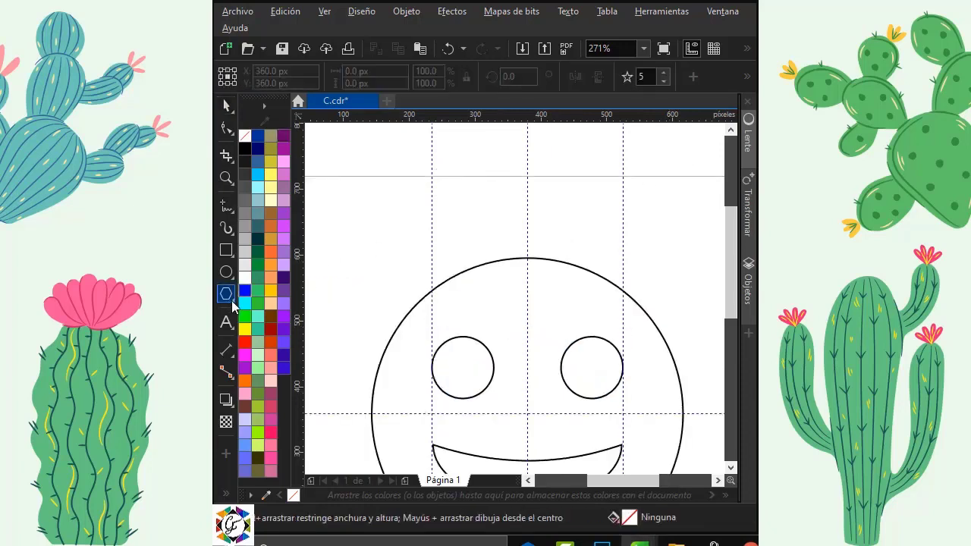
{"action": "left_click", "coordinate": [232, 300]}
{"action": "left_click", "coordinate": [285, 311]}
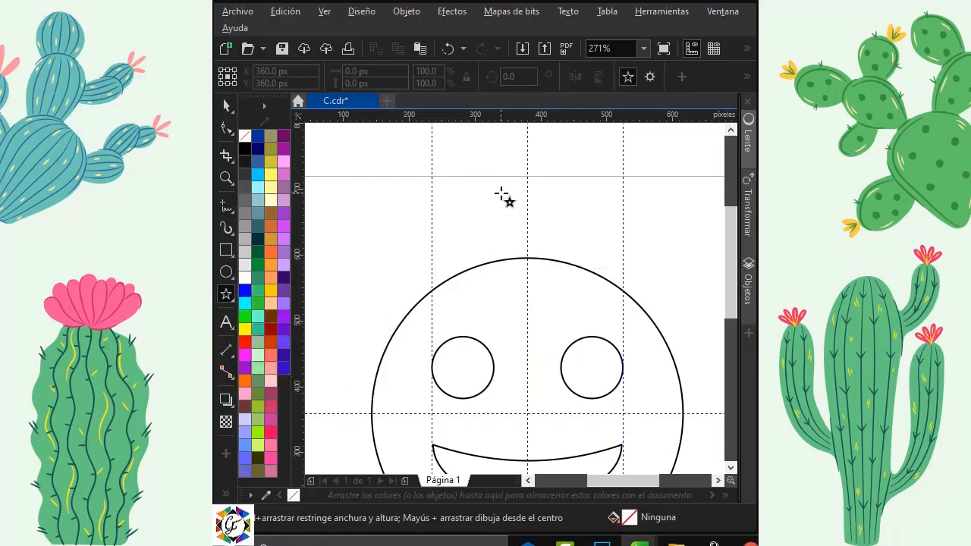
{"action": "left_click_drag", "start_coordinate": [502, 194], "coordinate": [597, 280]}
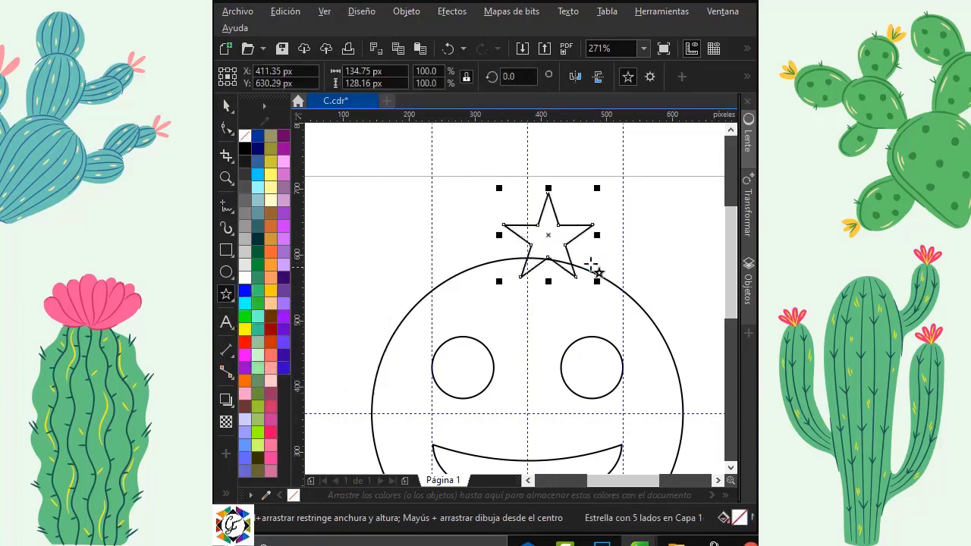
{"action": "key", "text": "space"}
{"action": "left_click_drag", "start_coordinate": [548, 243], "coordinate": [528, 262]}
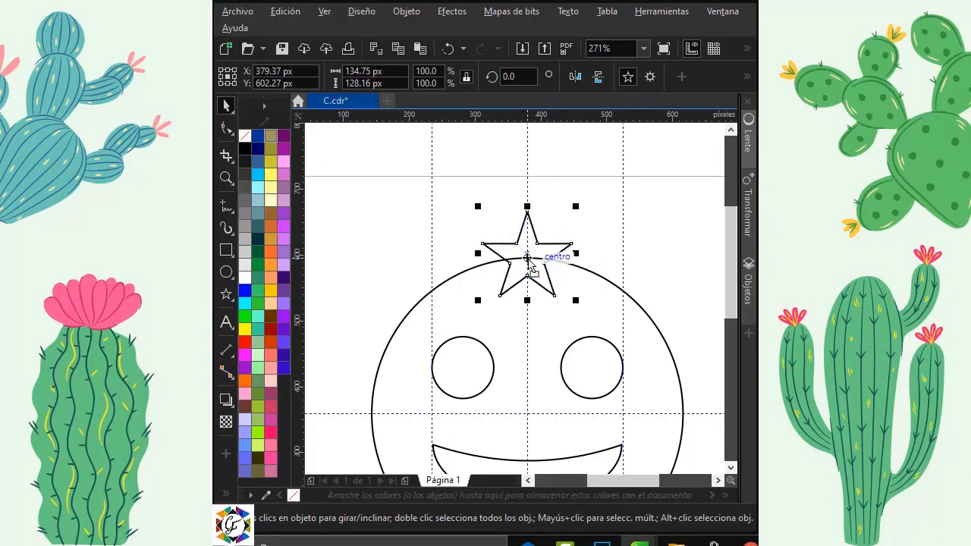
Step: Set the star to 10 points and enlarge it from its centre until its upper tip nearly reaches the page edge
{"action": "left_click", "coordinate": [746, 76]}
{"action": "left_click", "coordinate": [387, 106]}
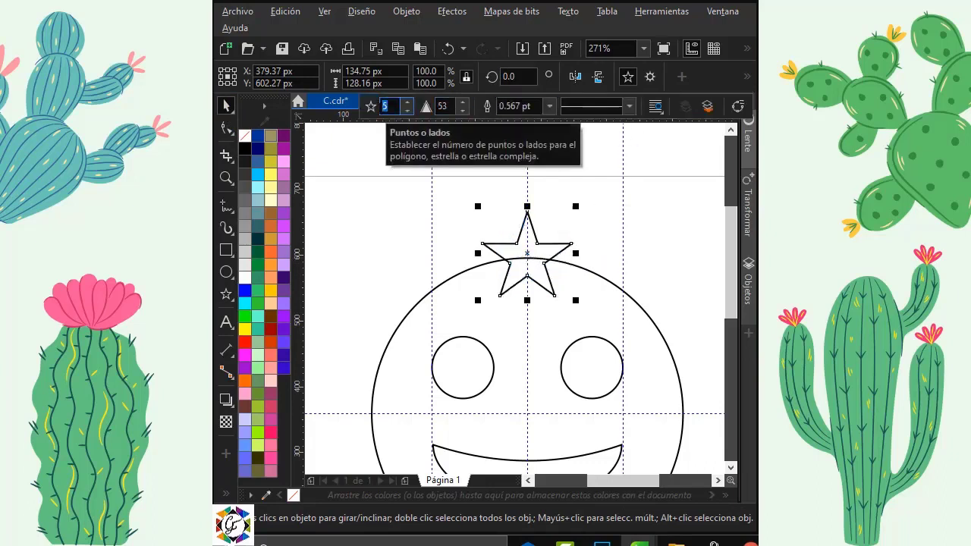
{"action": "type", "text": "10"}
{"action": "key", "text": "Return"}
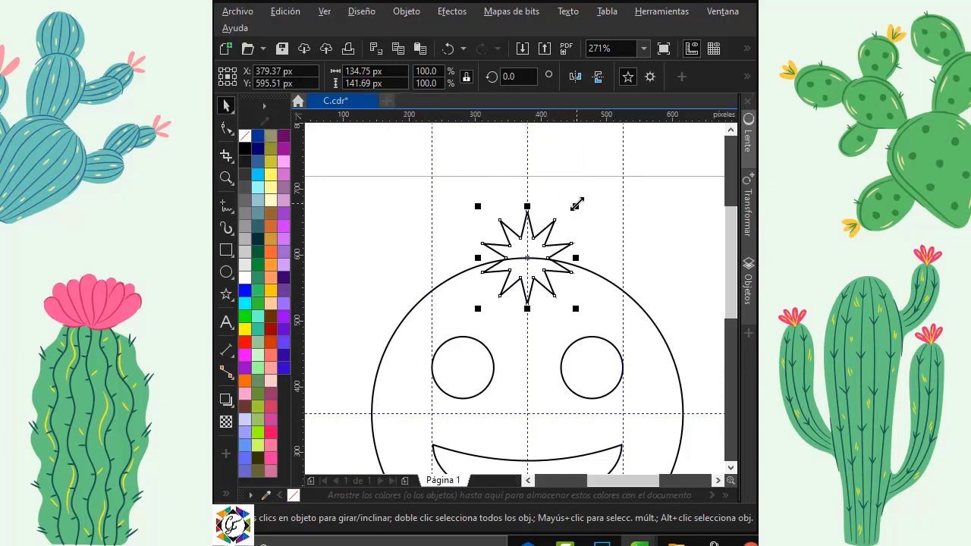
{"action": "left_click_drag", "start_coordinate": [576, 204], "coordinate": [605, 148]}
{"action": "left_click", "coordinate": [649, 228]}
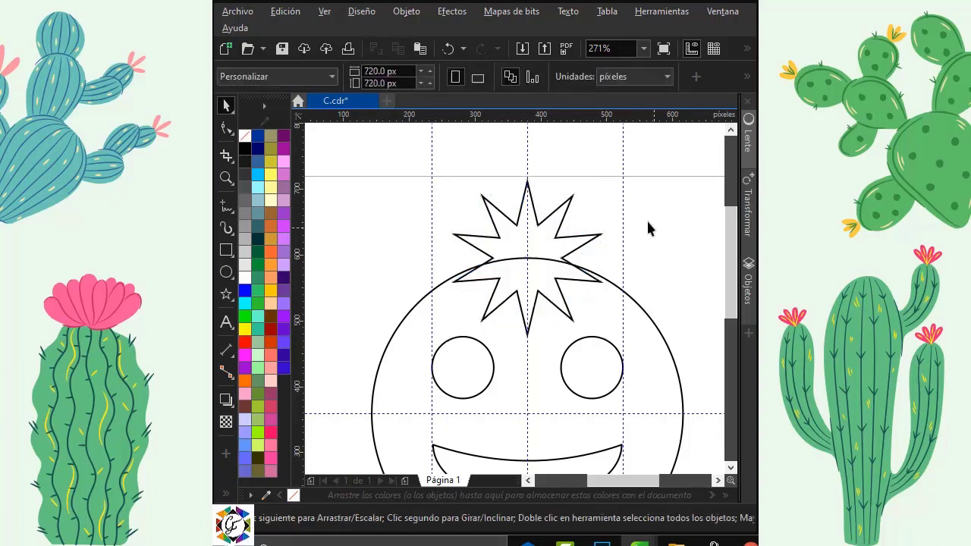
Step: Use Smart Fill to create a filled shape from the part of the star above the face circle
{"action": "left_click", "coordinate": [227, 493]}
{"action": "left_click", "coordinate": [257, 492]}
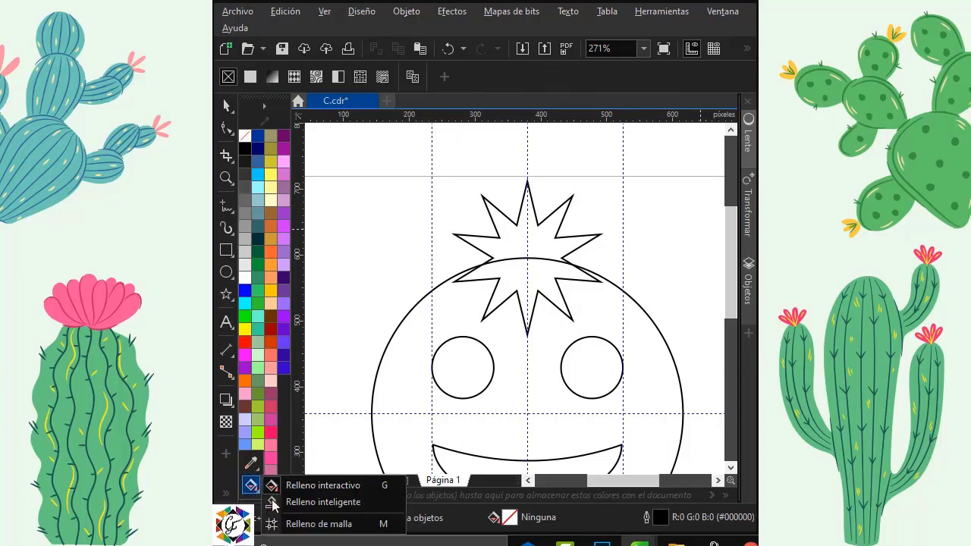
{"action": "left_click", "coordinate": [304, 501]}
{"action": "left_click", "coordinate": [517, 240]}
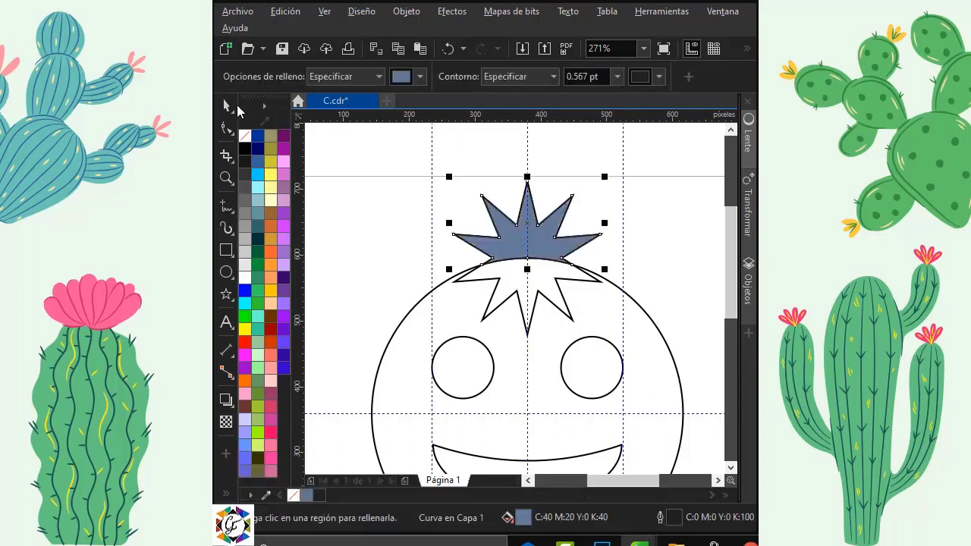
Step: Delete the original star outline, keeping the filled spiky hair above the face circle
{"action": "left_click", "coordinate": [226, 105]}
{"action": "left_click", "coordinate": [539, 292]}
{"action": "left_click", "coordinate": [544, 286]}
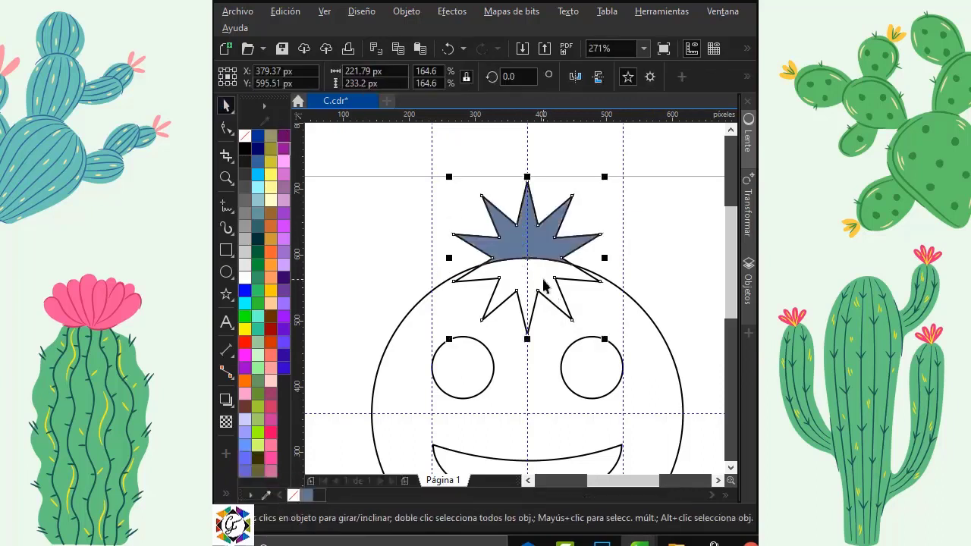
{"action": "key", "text": "Delete"}
Step: Duplicate the smile about 12 px straight below the original
{"action": "scroll", "coordinate": [534, 318], "scroll_direction": "down", "scroll_amount": 3}
{"action": "left_click", "coordinate": [529, 318]}
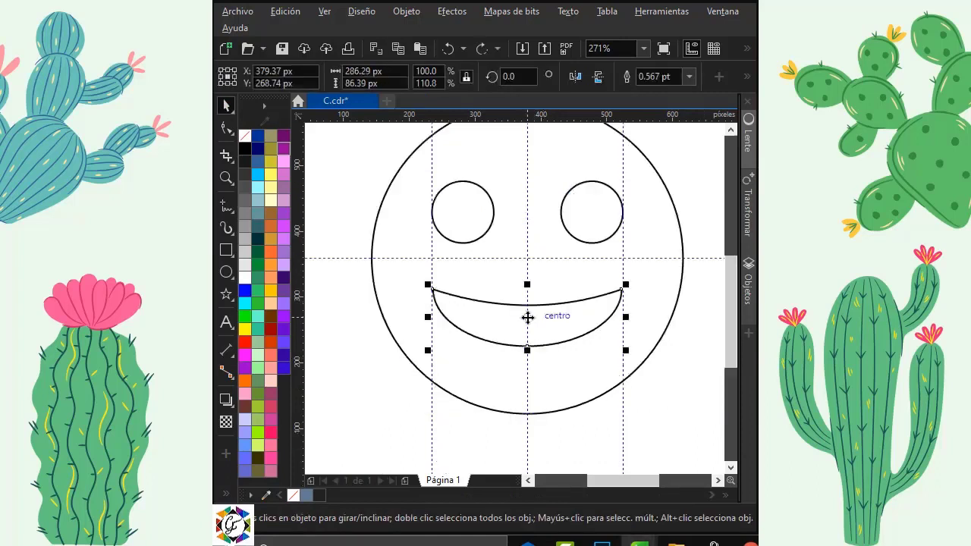
{"action": "left_click_drag", "start_coordinate": [528, 318], "coordinate": [531, 334]}
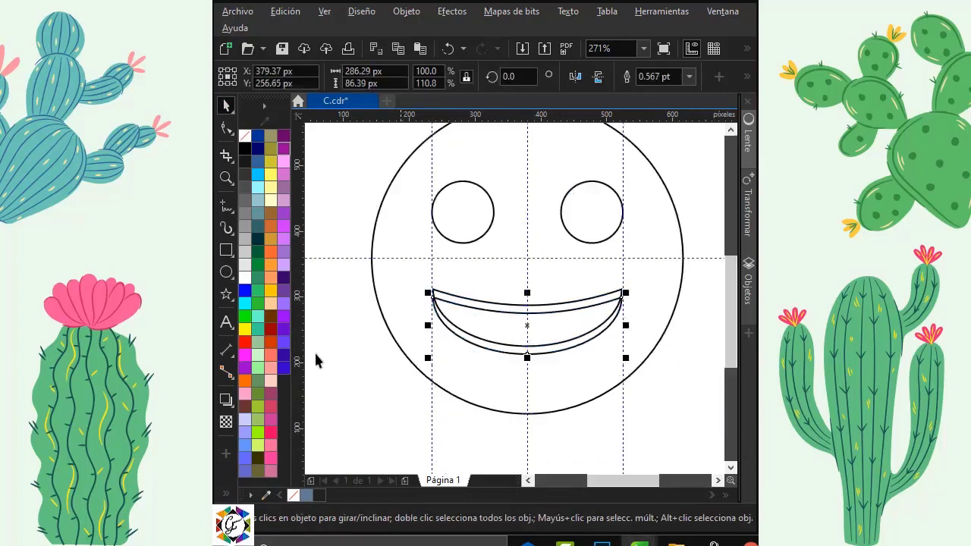
{"action": "left_click", "coordinate": [346, 427]}
Step: Use Smart Fill to create a filled shape from the thin strip between the upper edges of the two smiles
{"action": "left_click", "coordinate": [225, 493]}
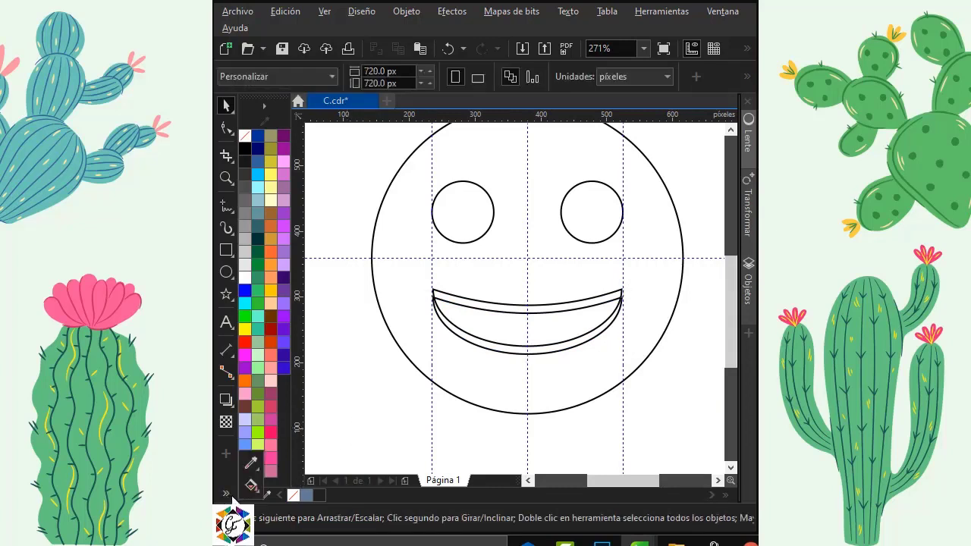
{"action": "left_click", "coordinate": [251, 486]}
{"action": "left_click", "coordinate": [315, 501]}
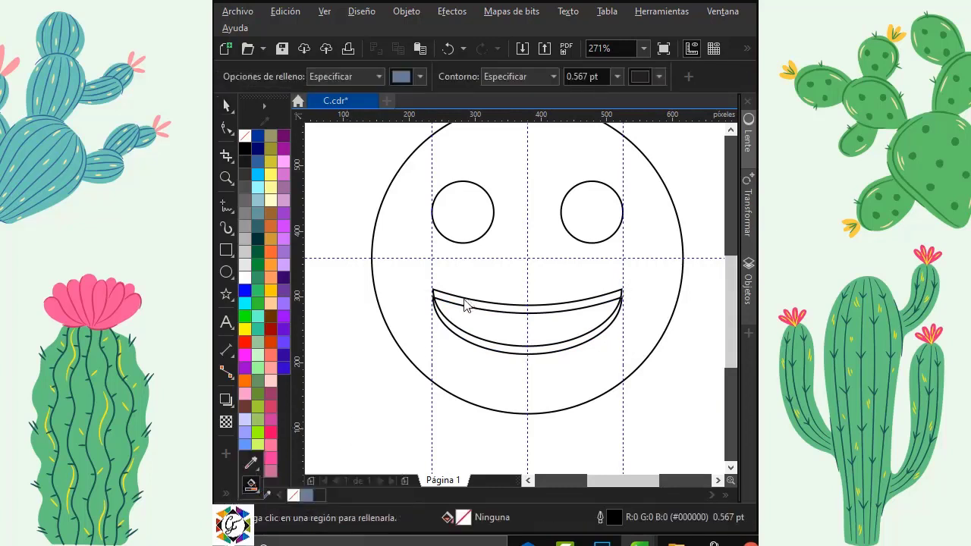
{"action": "left_click", "coordinate": [466, 304]}
Step: Delete the lower copy of the smile, keeping the filled strip and the original smile
{"action": "left_click", "coordinate": [226, 105]}
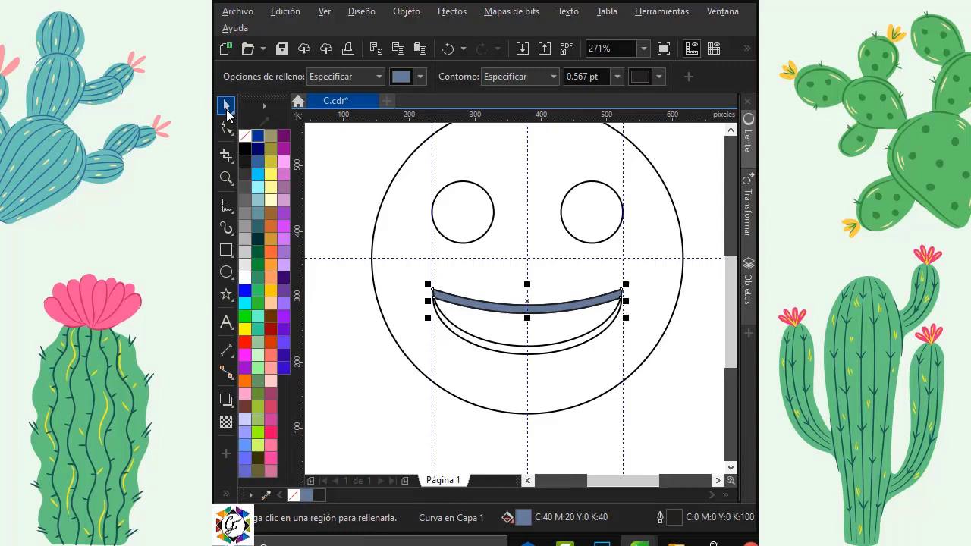
{"action": "left_click", "coordinate": [480, 349]}
{"action": "key", "text": "Delete"}
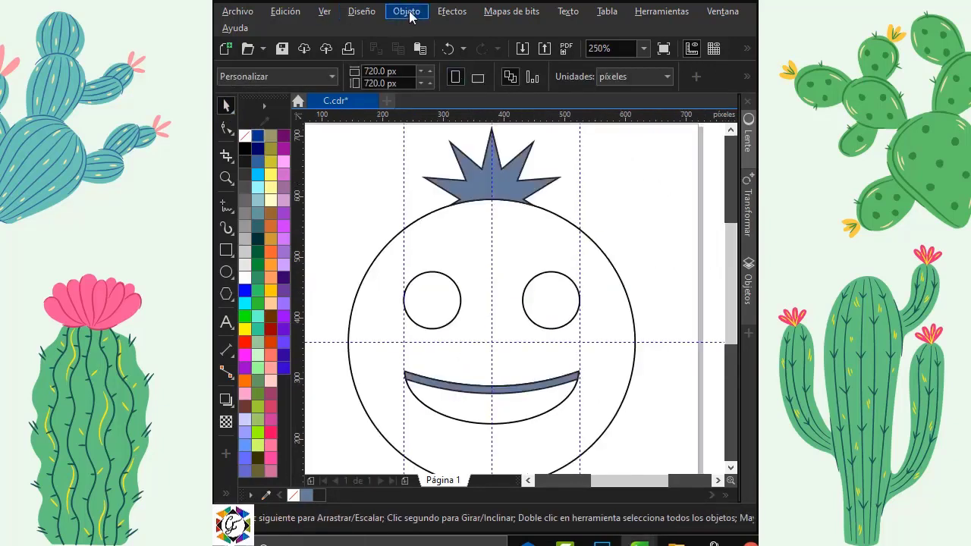
Step: Create a new symmetry with one 90° mirror line on the face's vertical centre guide at X 379.37 px
{"action": "left_click", "coordinate": [407, 12]}
{"action": "mouse_move", "coordinate": [658, 50]}
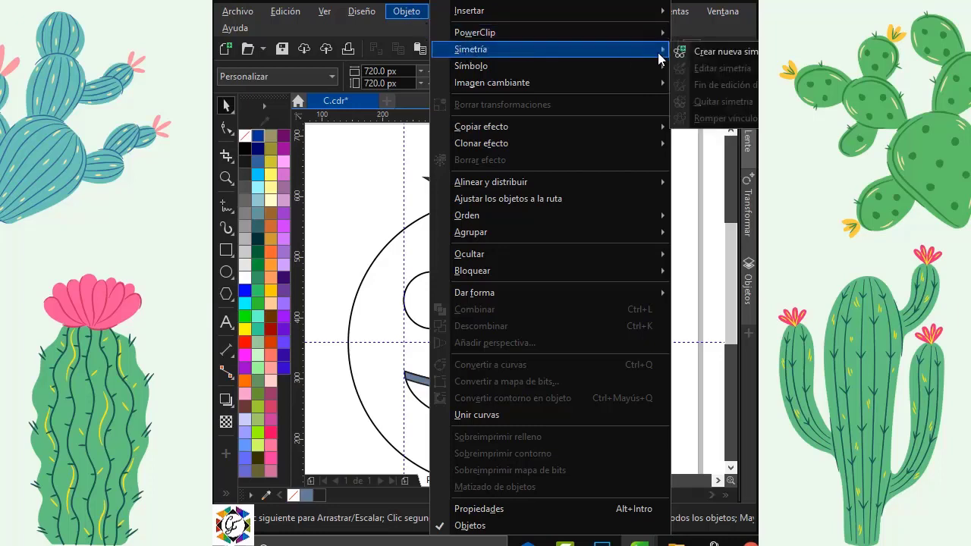
{"action": "left_click", "coordinate": [717, 52]}
{"action": "left_click_drag", "start_coordinate": [519, 243], "coordinate": [501, 282]}
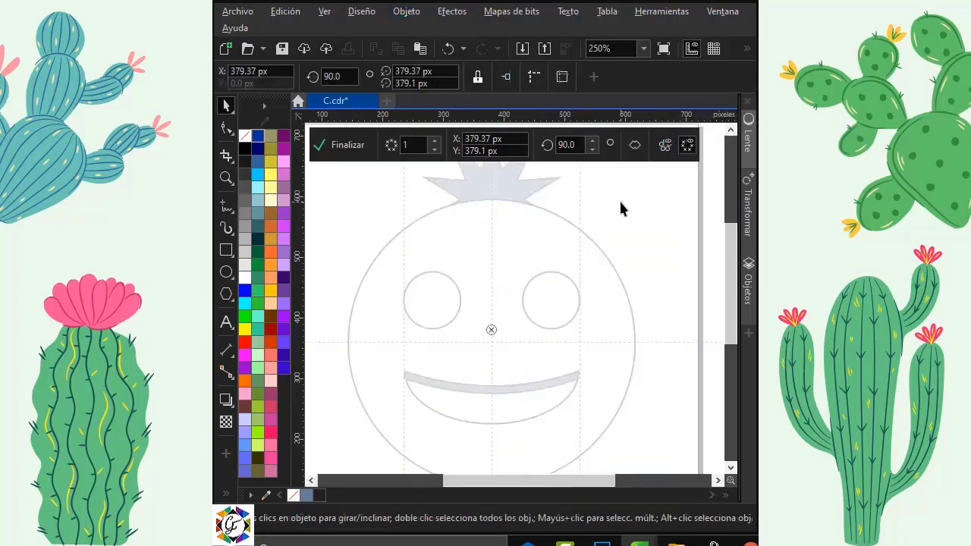
Step: Draw a 120 by 120 px square beside the upper right of the face and rotate it 45° into a diamond
{"action": "left_click", "coordinate": [226, 251]}
{"action": "left_click_drag", "start_coordinate": [608, 200], "coordinate": [682, 273]}
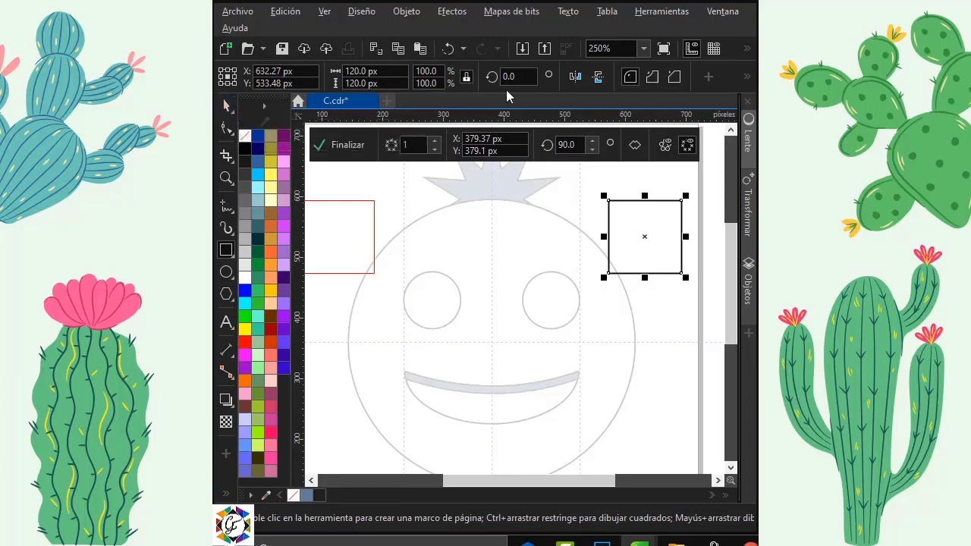
{"action": "left_click", "coordinate": [510, 74]}
{"action": "type", "text": "4"}
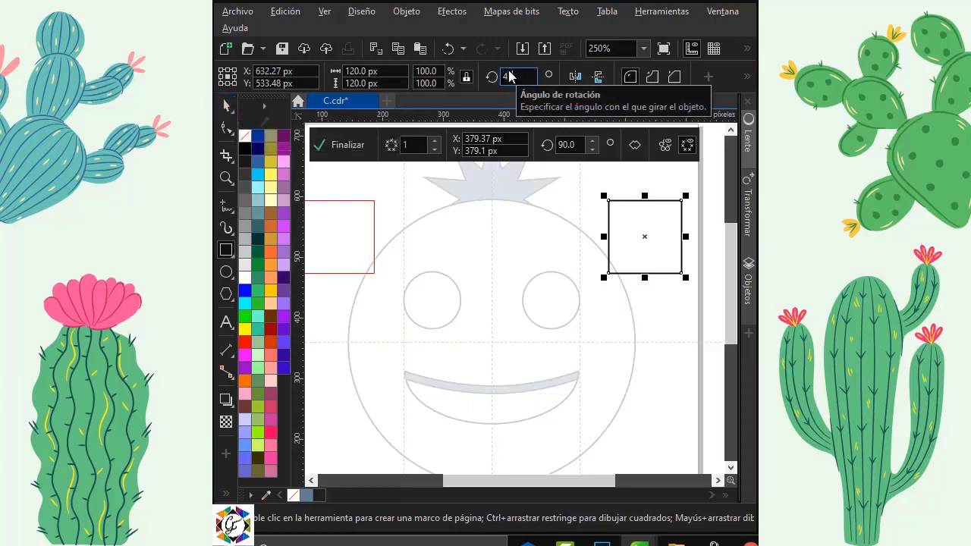
{"action": "type", "text": "5"}
{"action": "key", "text": "Return"}
Step: Round the diamond's four corners slightly with the Shape tool, bringing it to about 166 px across
{"action": "left_click", "coordinate": [226, 128]}
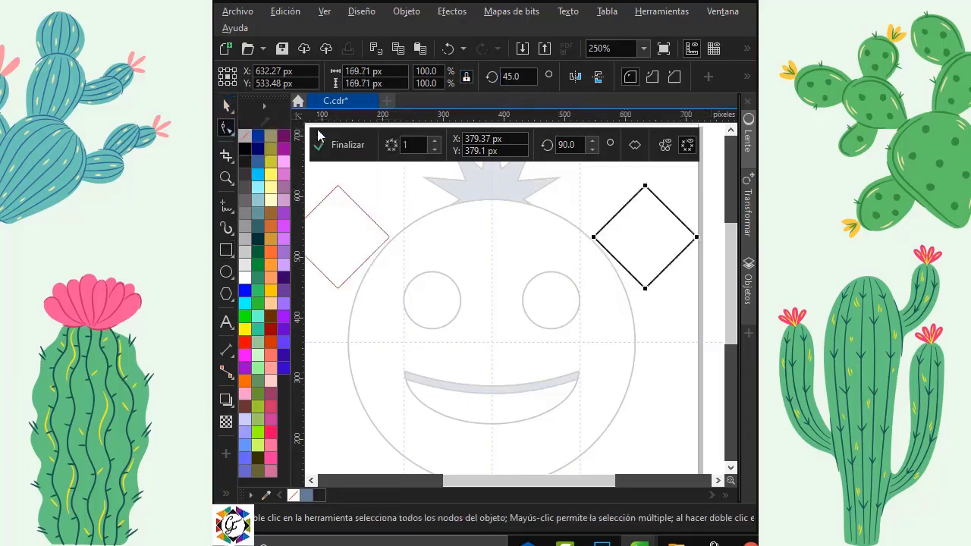
{"action": "left_click", "coordinate": [226, 177]}
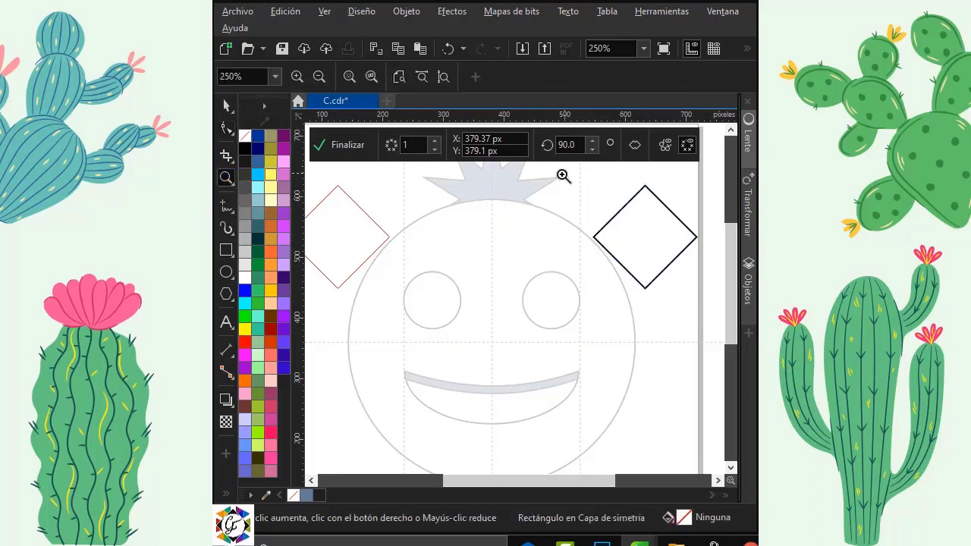
{"action": "left_click_drag", "start_coordinate": [562, 176], "coordinate": [711, 306]}
{"action": "left_click_drag", "start_coordinate": [732, 257], "coordinate": [732, 251]}
{"action": "left_click", "coordinate": [226, 127]}
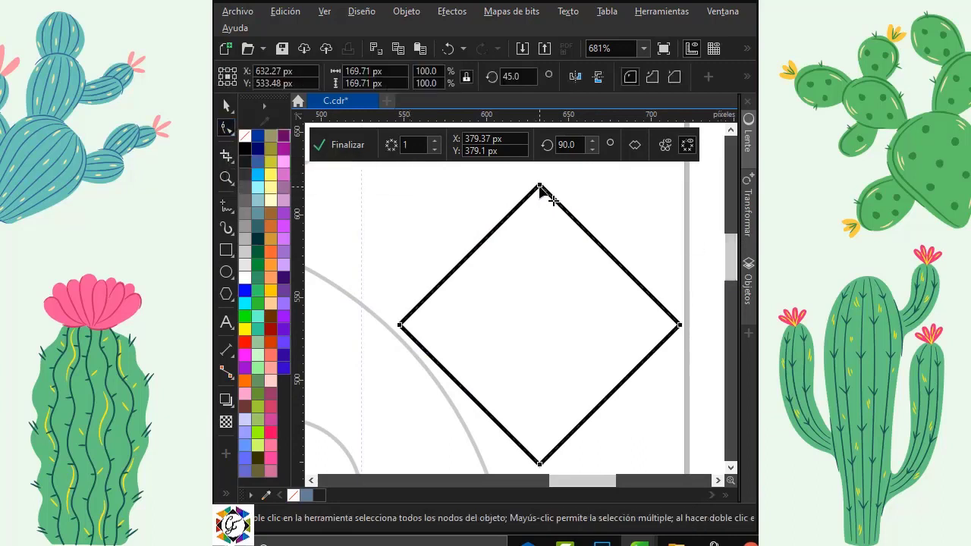
{"action": "left_click", "coordinate": [540, 188]}
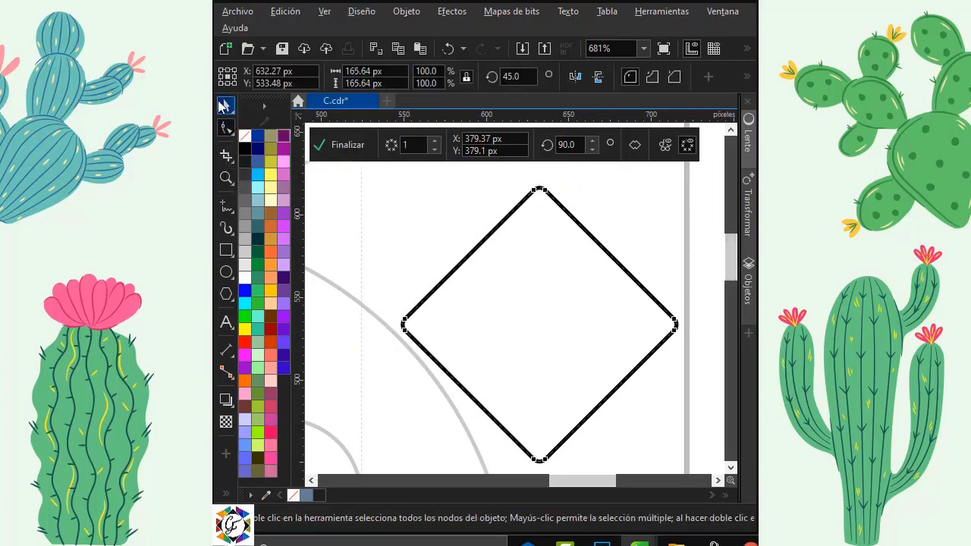
Step: Convert the rounded diamond to curves
{"action": "left_click", "coordinate": [226, 105]}
{"action": "right_click", "coordinate": [506, 219]}
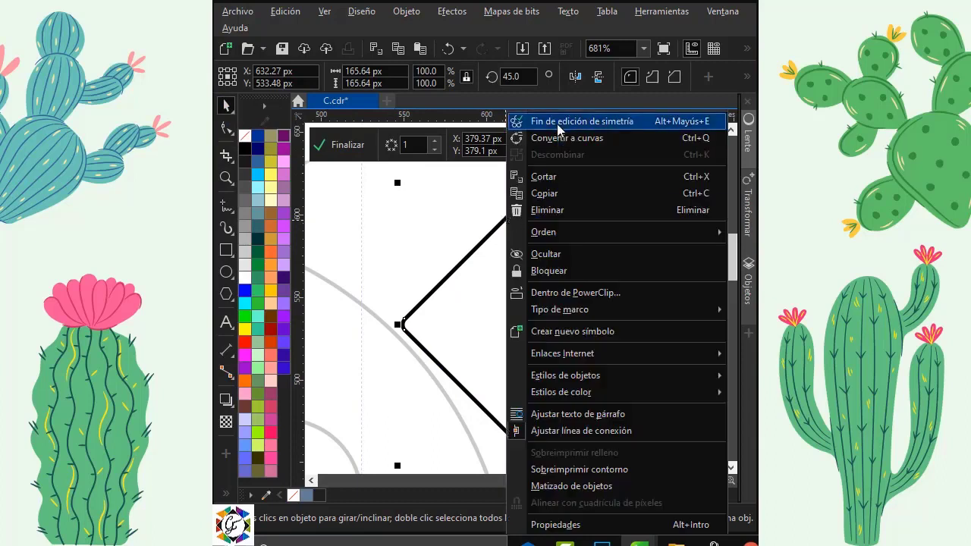
{"action": "left_click", "coordinate": [566, 138]}
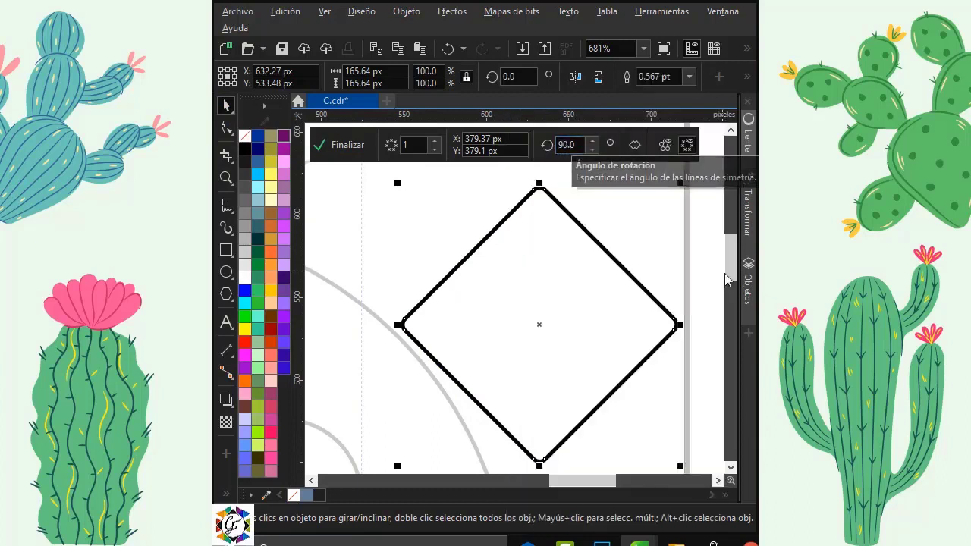
Step: Delete the diamond's bottom nodes and the lower nodes of its side corners to form one rounded base curve
{"action": "scroll", "coordinate": [694, 264], "scroll_direction": "down", "scroll_amount": 1}
{"action": "left_click", "coordinate": [226, 127]}
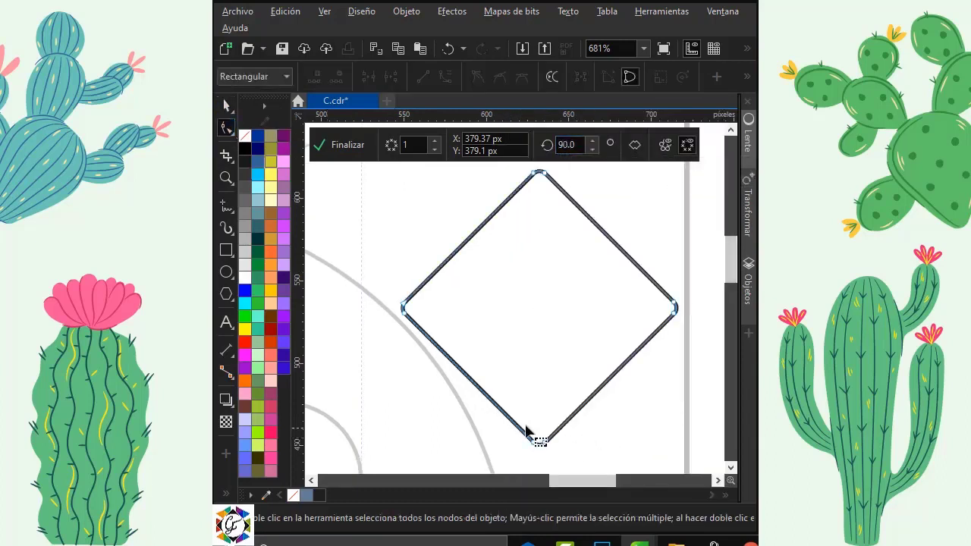
{"action": "left_click_drag", "start_coordinate": [556, 450], "coordinate": [543, 445]}
{"action": "key", "text": "Delete"}
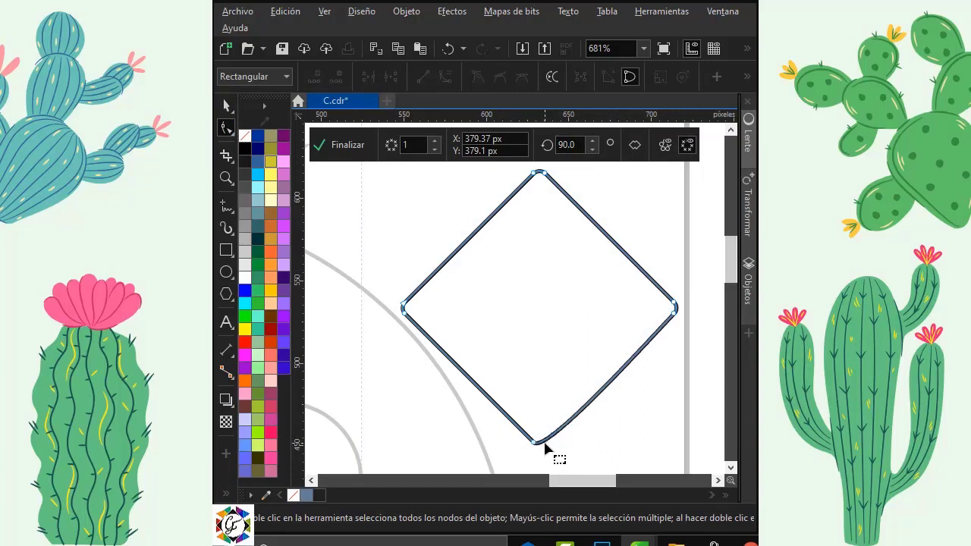
{"action": "left_click", "coordinate": [403, 312]}
{"action": "key", "text": "Delete"}
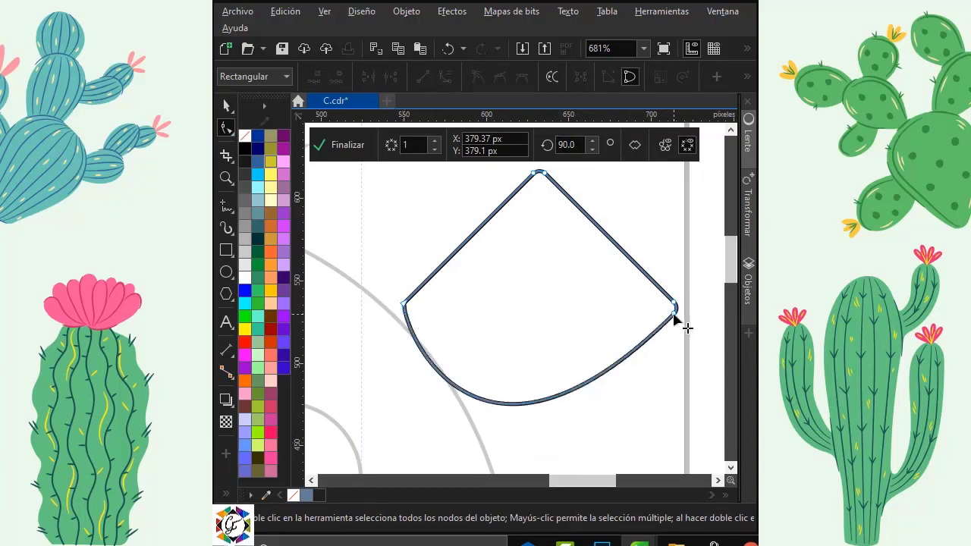
Step: Narrow the round-based triangle symmetrically to a width of about 139 px
{"action": "left_click", "coordinate": [227, 105]}
{"action": "left_click_drag", "start_coordinate": [698, 280], "coordinate": [658, 278]}
{"action": "scroll", "coordinate": [700, 338], "scroll_direction": "down", "scroll_amount": 2}
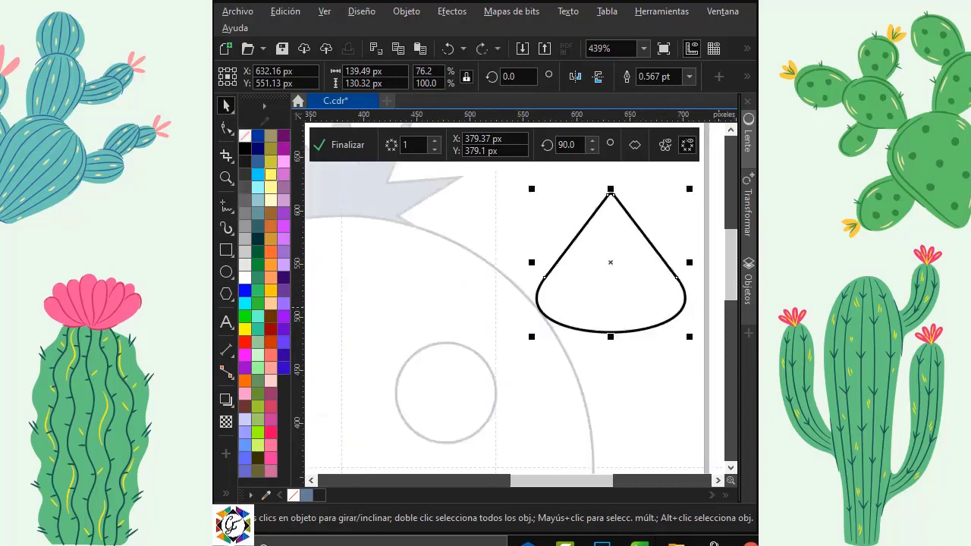
Step: Rotate the round-based triangle to 330° and move it onto the upper right edge of the face circle
{"action": "left_click", "coordinate": [519, 72]}
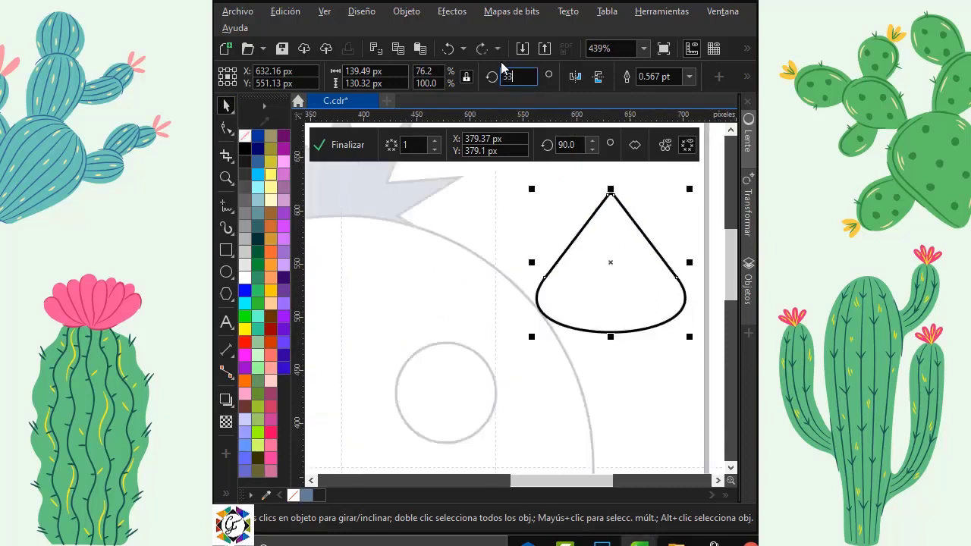
{"action": "key", "text": "Return"}
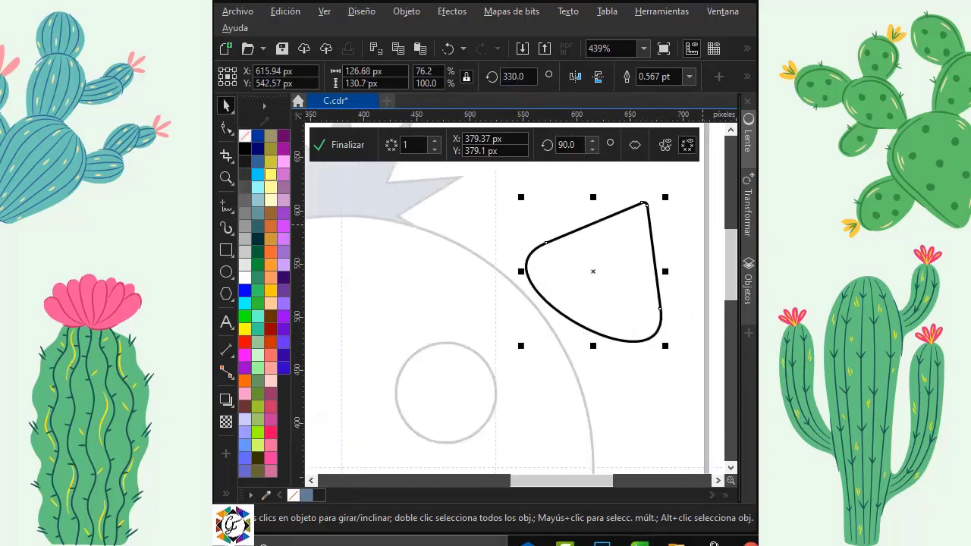
{"action": "left_click_drag", "start_coordinate": [579, 277], "coordinate": [496, 275]}
{"action": "left_click_drag", "start_coordinate": [514, 281], "coordinate": [516, 283]}
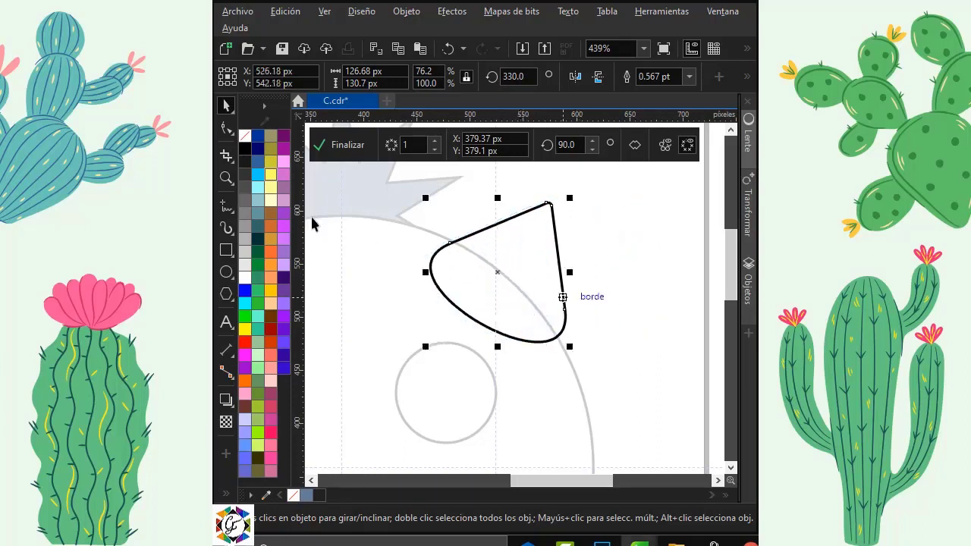
Step: Shorten both curve handles of the triangle's rounded base to make the base flatter
{"action": "left_click", "coordinate": [226, 128]}
{"action": "left_click", "coordinate": [449, 243]}
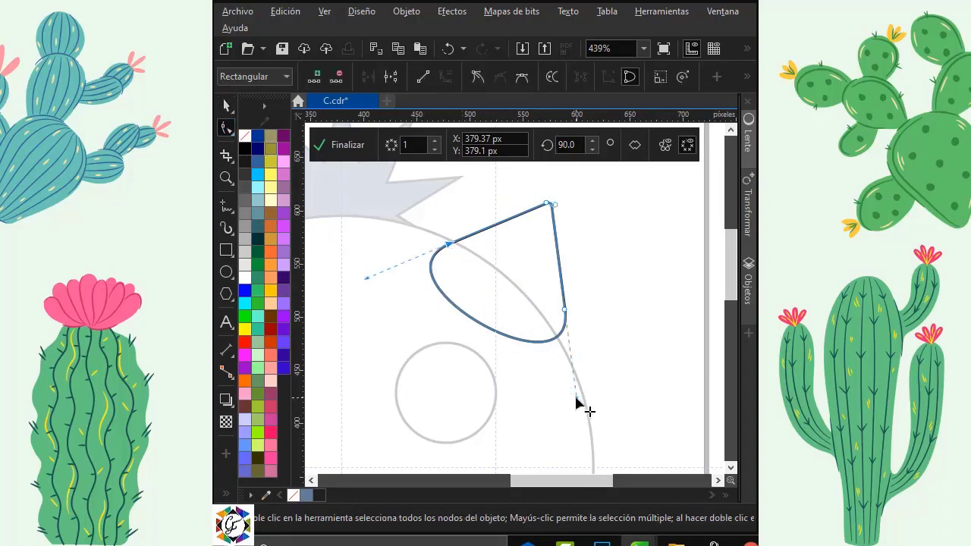
{"action": "left_click_drag", "start_coordinate": [574, 398], "coordinate": [562, 371]}
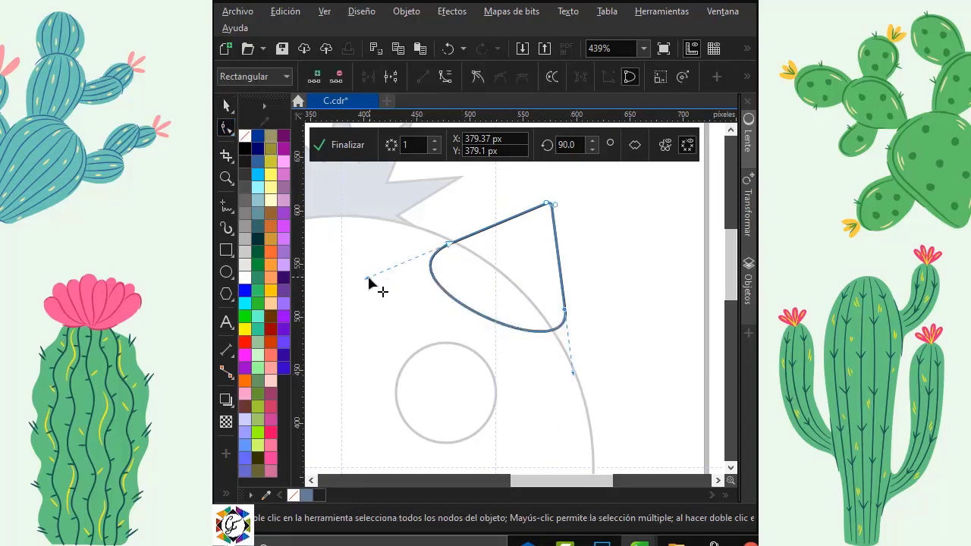
{"action": "left_click_drag", "start_coordinate": [368, 279], "coordinate": [399, 266]}
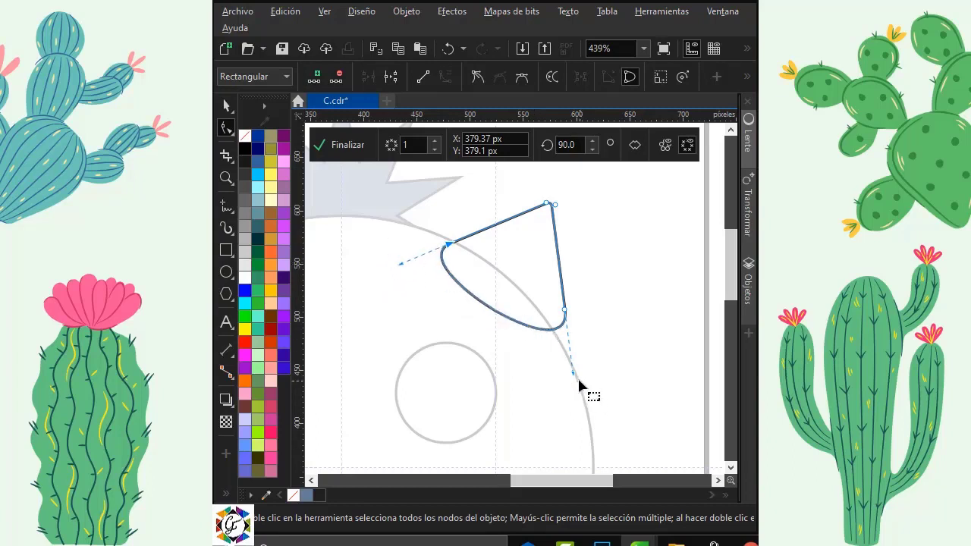
{"action": "left_click_drag", "start_coordinate": [573, 372], "coordinate": [568, 349]}
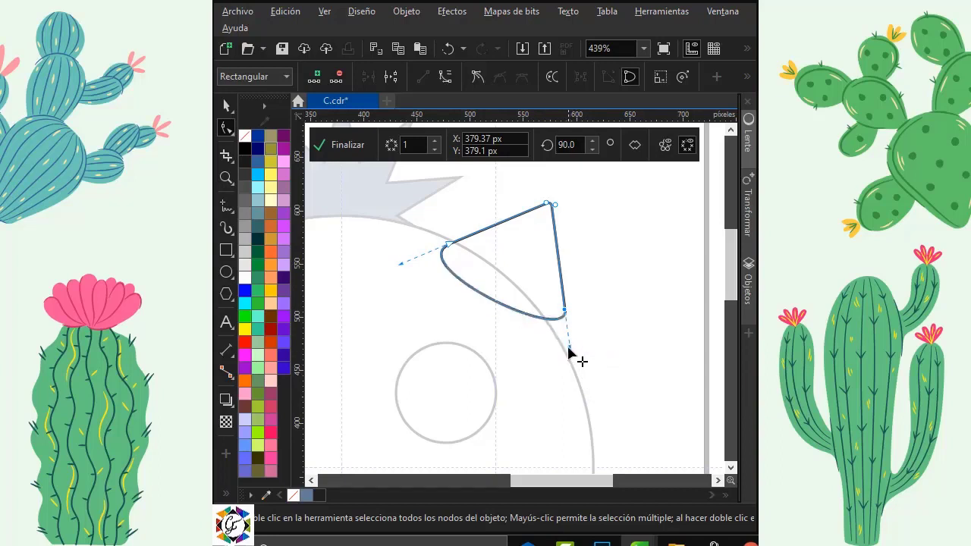
{"action": "left_click_drag", "start_coordinate": [400, 264], "coordinate": [412, 258]}
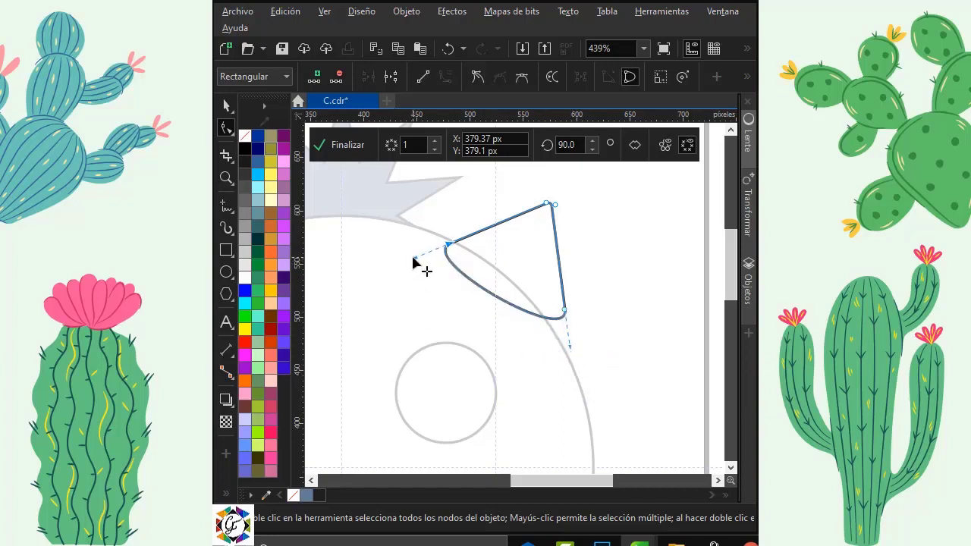
Step: Move the triangular spike slightly down and inward, centring it at about X 514 px, Y 545 px on the face outline
{"action": "left_click", "coordinate": [226, 106]}
{"action": "left_click_drag", "start_coordinate": [518, 260], "coordinate": [522, 294]}
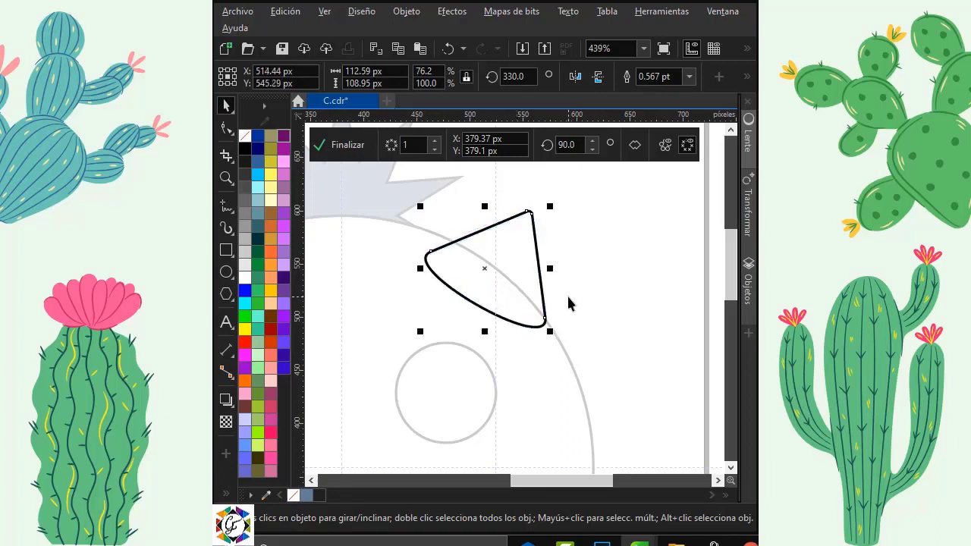
{"action": "left_click", "coordinate": [625, 308]}
Step: Duplicate the spike farther down the face's right edge, centring the copy at about X 603 px, Y 434 px
{"action": "left_click_drag", "start_coordinate": [728, 288], "coordinate": [729, 295]}
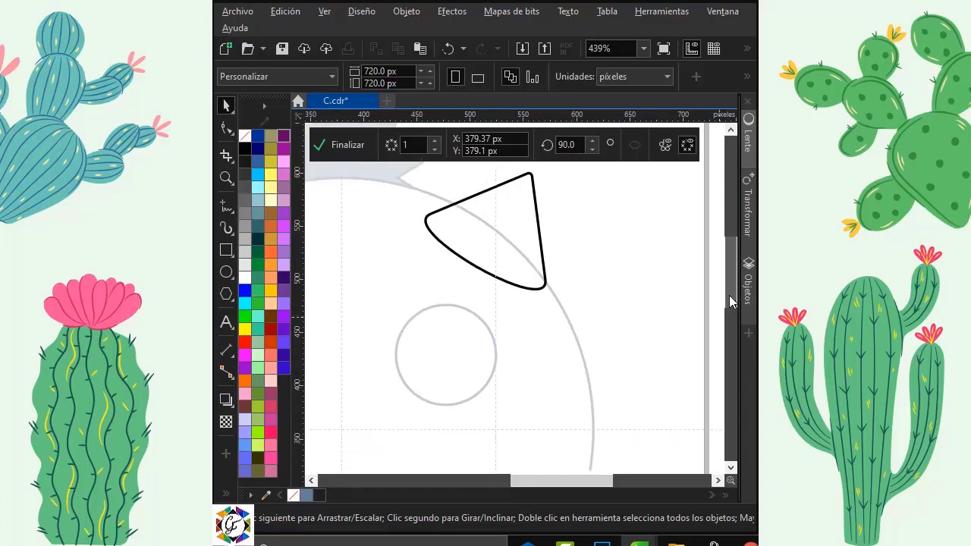
{"action": "left_click", "coordinate": [507, 230]}
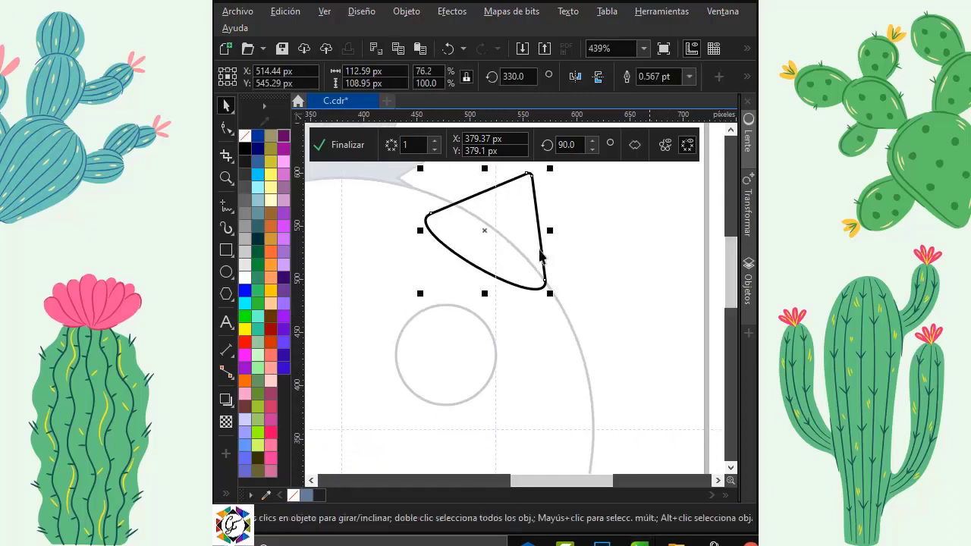
{"action": "left_click_drag", "start_coordinate": [486, 230], "coordinate": [579, 347]}
{"action": "right_click", "coordinate": [579, 347]}
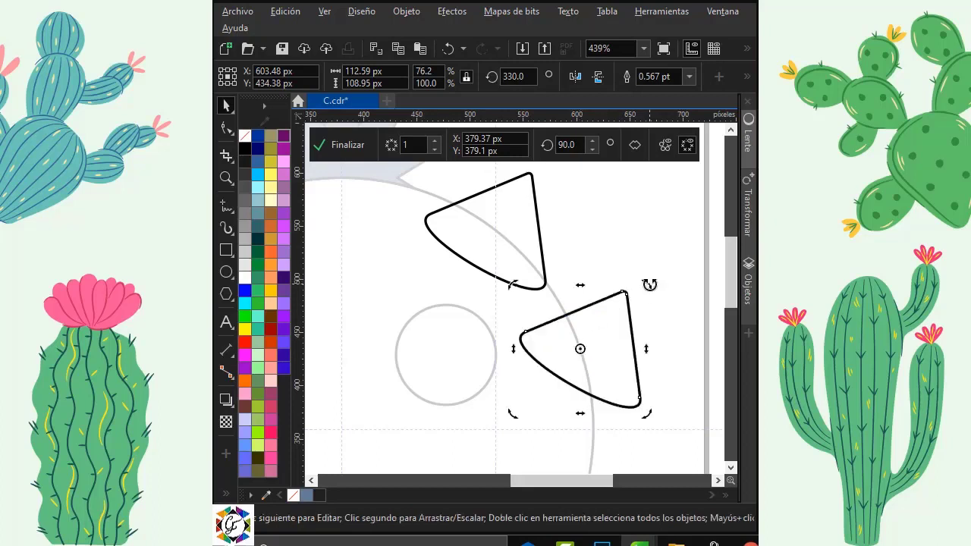
Step: Rotate the copied spike to about 291° and shrink it from its centre to about 64 by 72 px
{"action": "left_click_drag", "start_coordinate": [650, 285], "coordinate": [689, 334]}
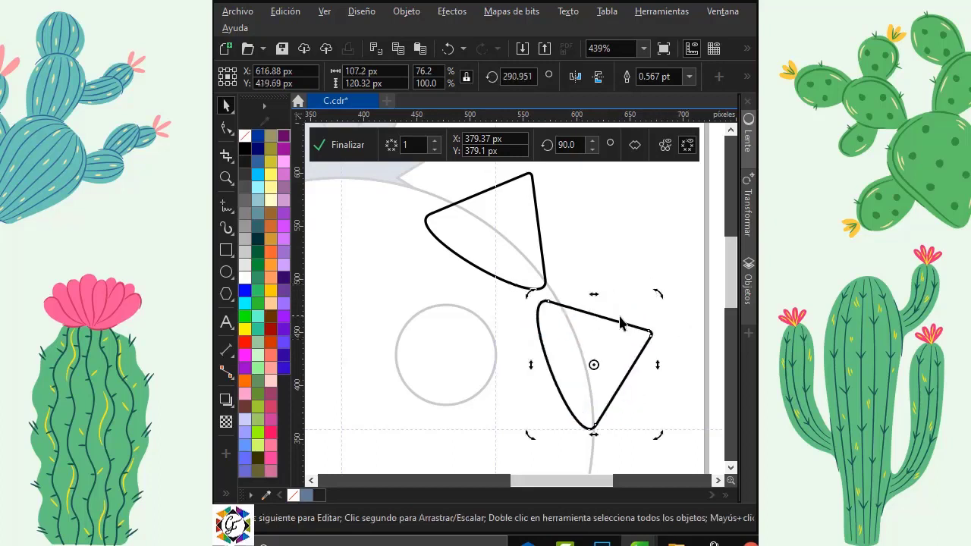
{"action": "left_click", "coordinate": [607, 300]}
{"action": "left_click", "coordinate": [602, 321]}
{"action": "left_click_drag", "start_coordinate": [657, 294], "coordinate": [641, 323]}
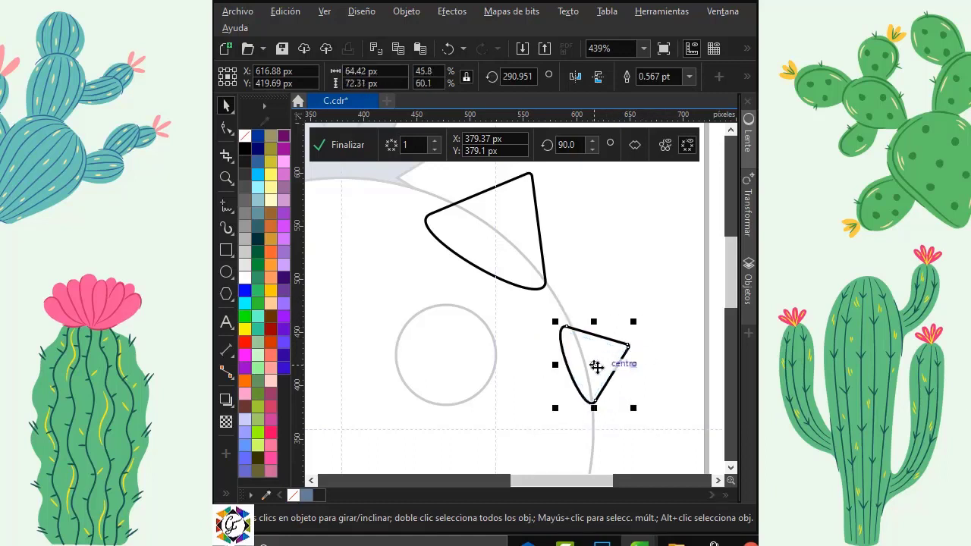
Step: Move the small spike onto the face outline, centring it at about X 603 px, Y 437 px
{"action": "left_click_drag", "start_coordinate": [597, 366], "coordinate": [583, 354]}
{"action": "left_click", "coordinate": [685, 294]}
Step: Duplicate the small spike beside the mouth, flipped vertically and centred at about X 590 px, Y 265 px, and finish the symmetry editing
{"action": "left_click_drag", "start_coordinate": [731, 283], "coordinate": [733, 313]}
{"action": "left_click", "coordinate": [578, 219]}
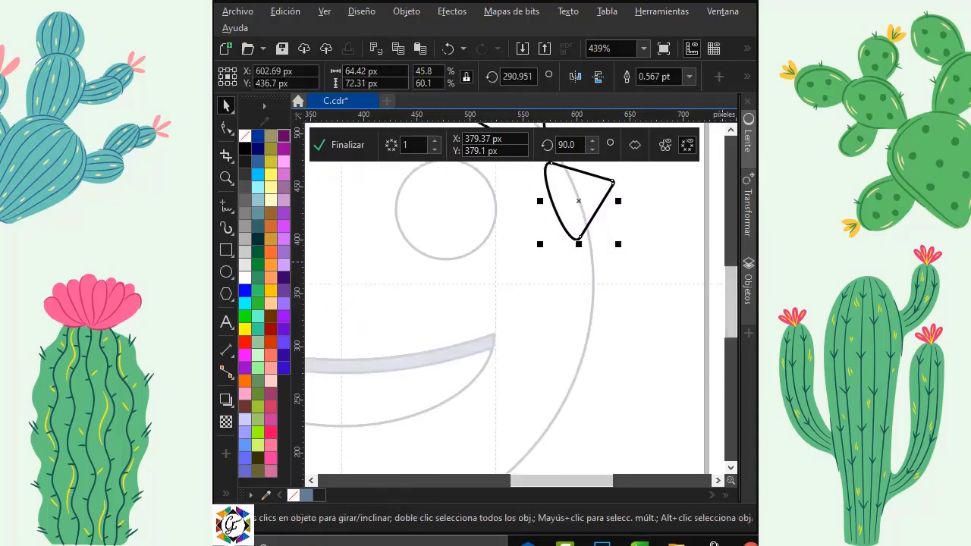
{"action": "left_click_drag", "start_coordinate": [581, 216], "coordinate": [570, 398]}
{"action": "left_click", "coordinate": [598, 76]}
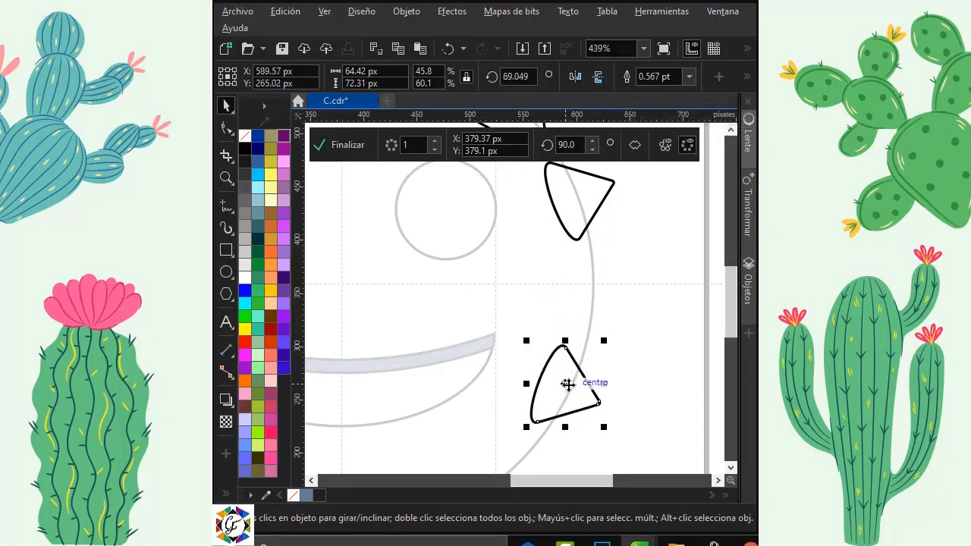
{"action": "mouse_move", "coordinate": [568, 386]}
{"action": "left_mouse_down"}
{"action": "mouse_move", "coordinate": [569, 395]}
{"action": "mouse_move", "coordinate": [565, 385]}
{"action": "left_mouse_up"}
{"action": "left_click", "coordinate": [613, 349]}
{"action": "key", "text": "F4"}
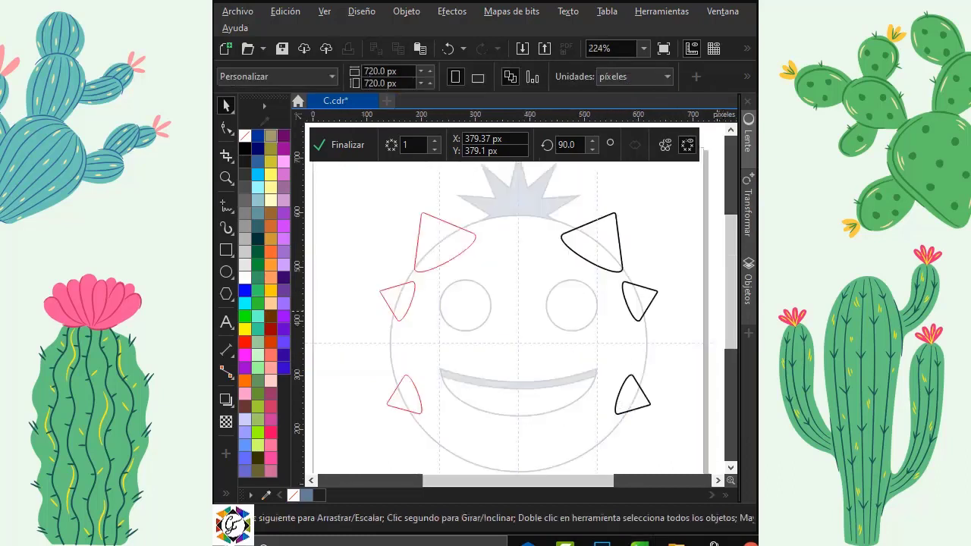
{"action": "left_click", "coordinate": [334, 147]}
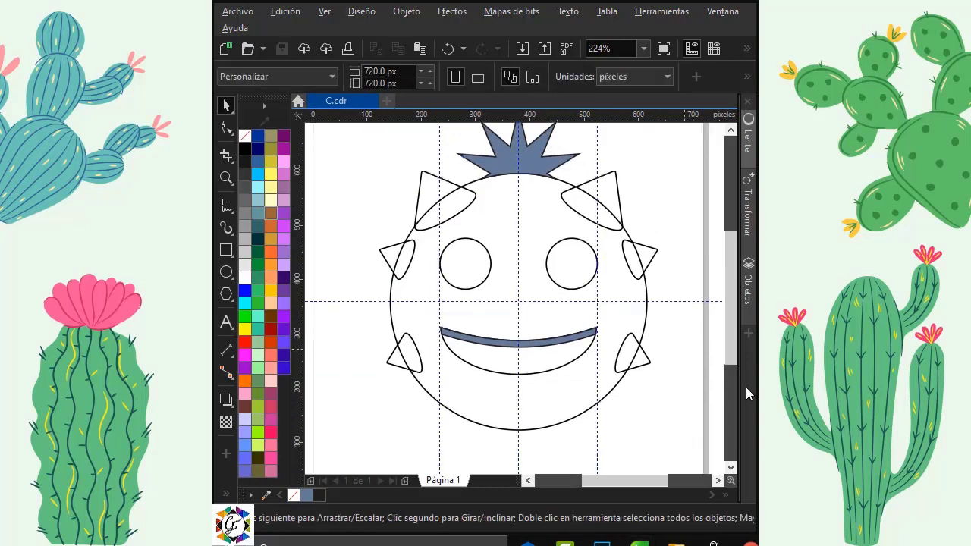
Step: Draw a vertical Bézier line through the face's centre at X 379 px and extend it slightly beyond the outline at both ends
{"action": "left_click", "coordinate": [233, 213]}
{"action": "left_click", "coordinate": [252, 220]}
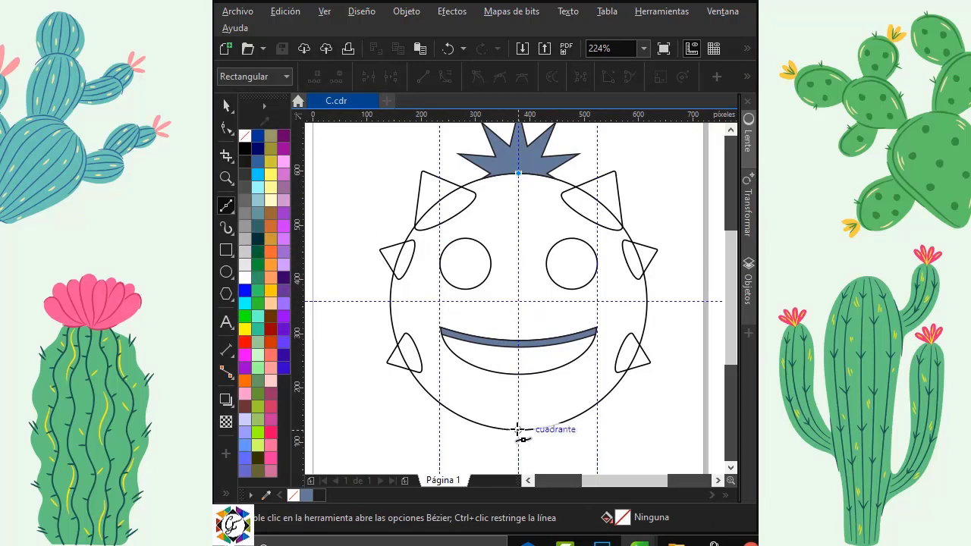
{"action": "left_click", "coordinate": [519, 430]}
{"action": "left_click", "coordinate": [226, 106]}
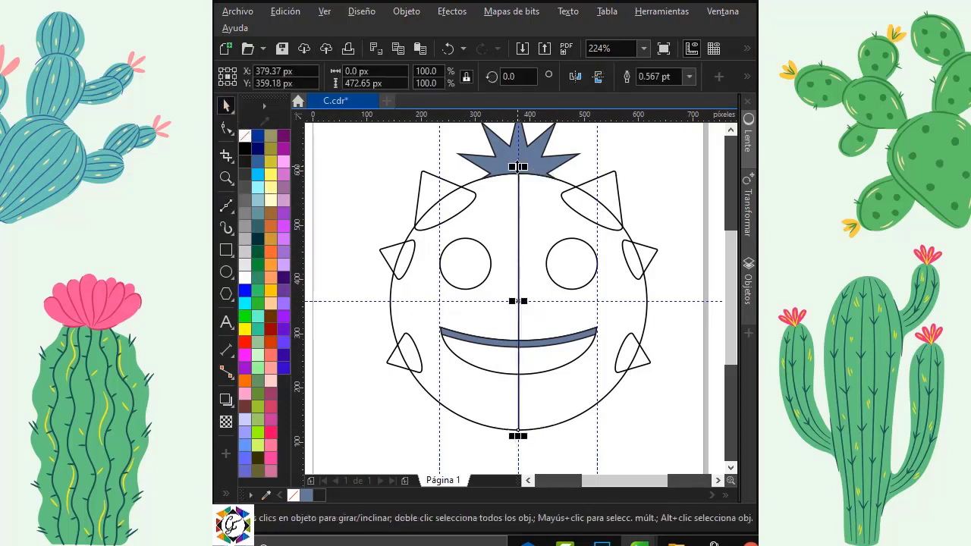
{"action": "left_click_drag", "start_coordinate": [521, 167], "coordinate": [520, 157]}
{"action": "left_click", "coordinate": [627, 151]}
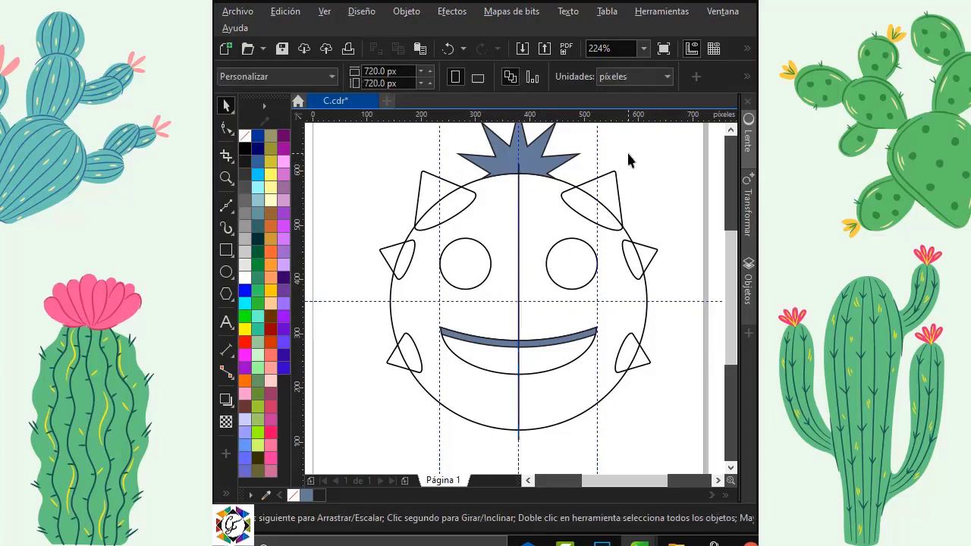
Step: Add a vertical guide through the right eye's centre and create a new symmetry with its line on the face's vertical centre line
{"action": "left_click_drag", "start_coordinate": [296, 220], "coordinate": [572, 268]}
{"action": "left_click", "coordinate": [676, 204]}
{"action": "left_click", "coordinate": [406, 11]}
{"action": "mouse_move", "coordinate": [629, 51]}
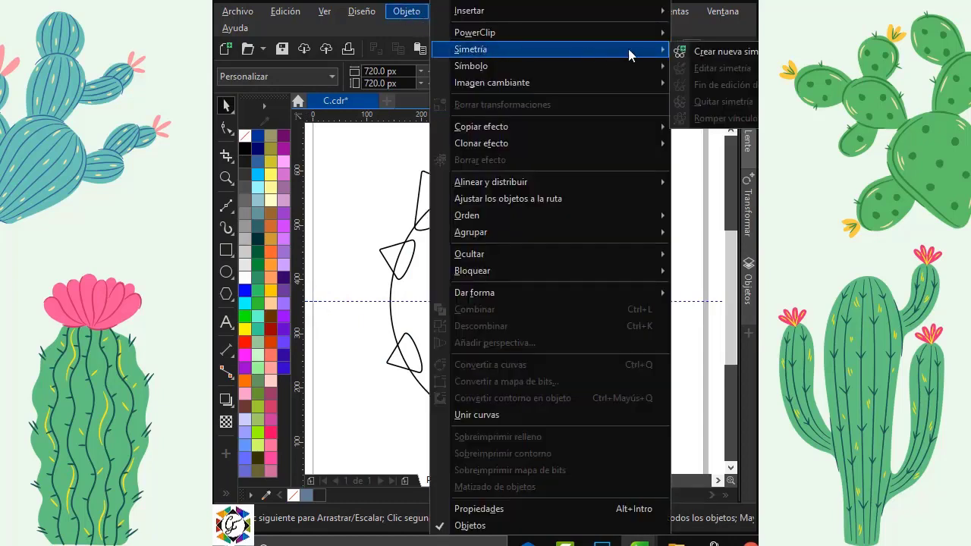
{"action": "left_click", "coordinate": [697, 51]}
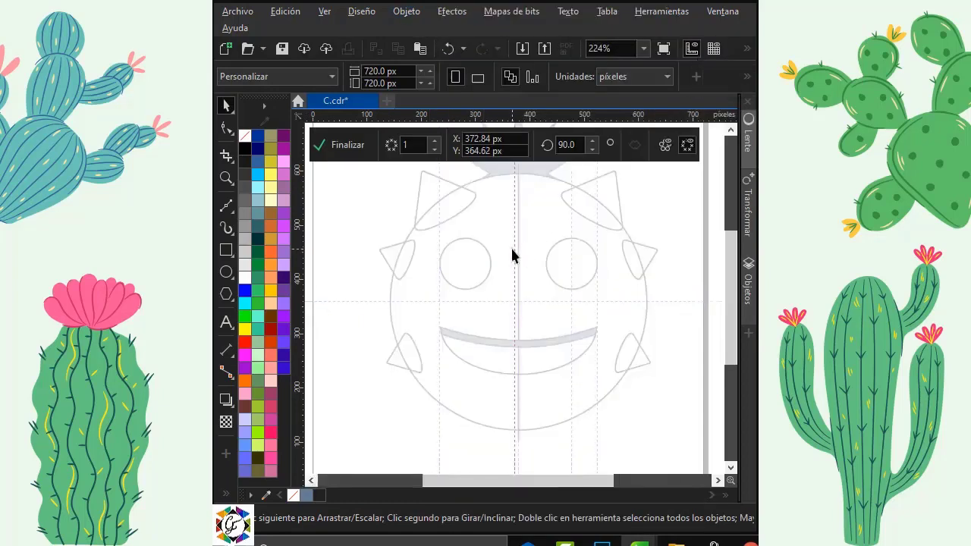
{"action": "left_click_drag", "start_coordinate": [516, 254], "coordinate": [518, 265]}
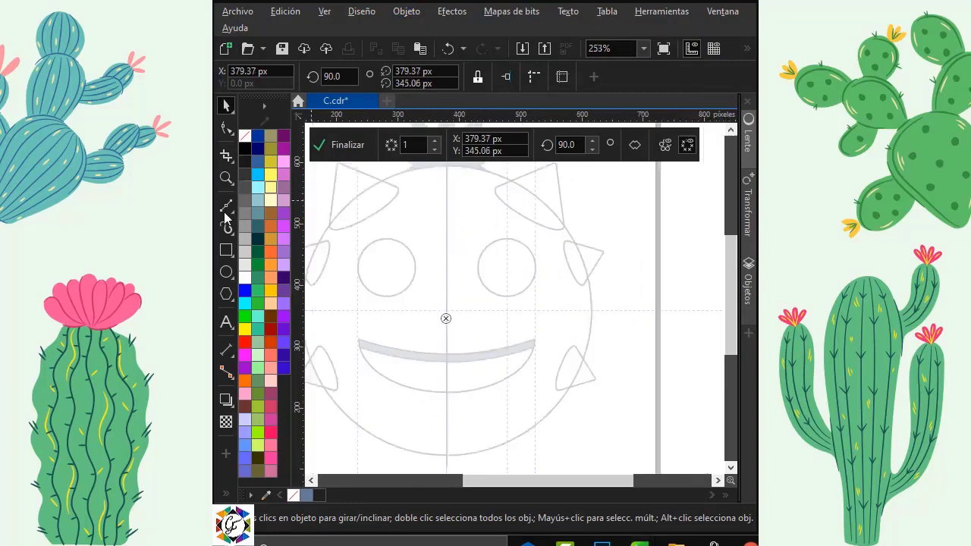
Step: Draw a straight vertical line along the right eye's guide, with its ends reaching just past the face outline's upper and lower edges
{"action": "left_click", "coordinate": [224, 209]}
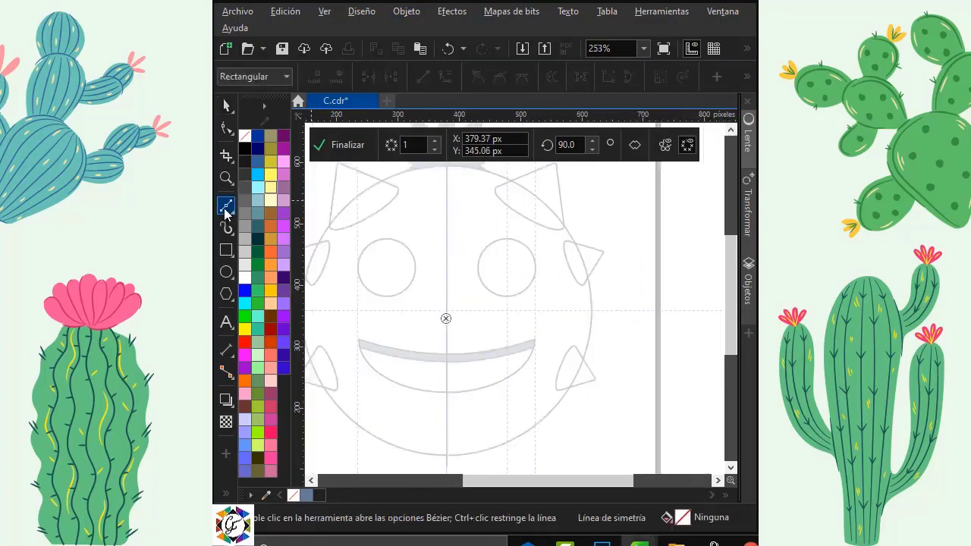
{"action": "left_click", "coordinate": [507, 182]}
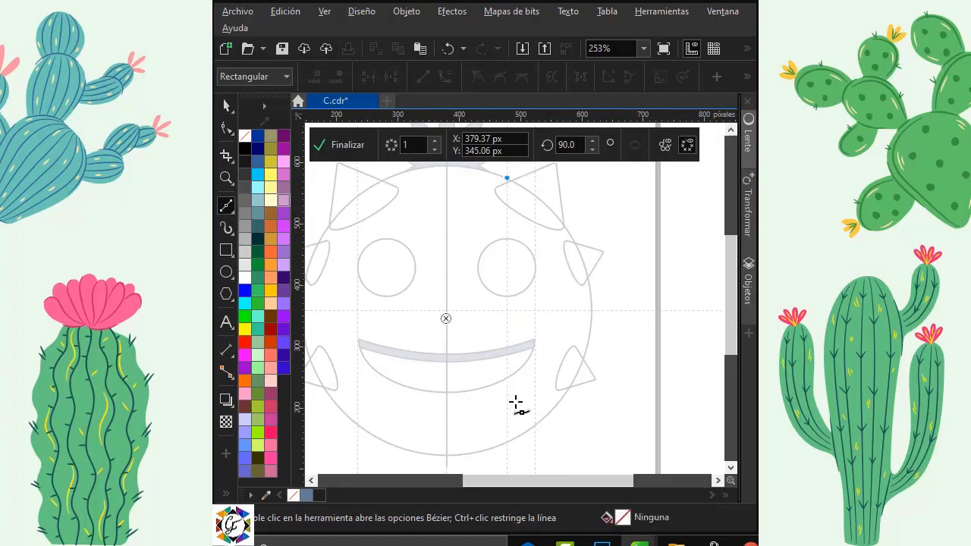
{"action": "left_click", "coordinate": [508, 444]}
{"action": "key", "text": "F10"}
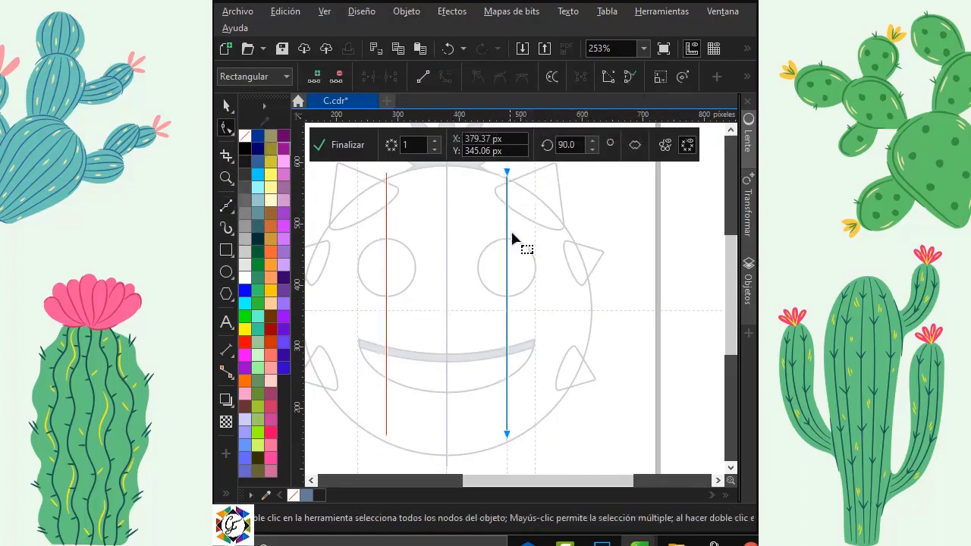
{"action": "left_click_drag", "start_coordinate": [508, 434], "coordinate": [508, 450]}
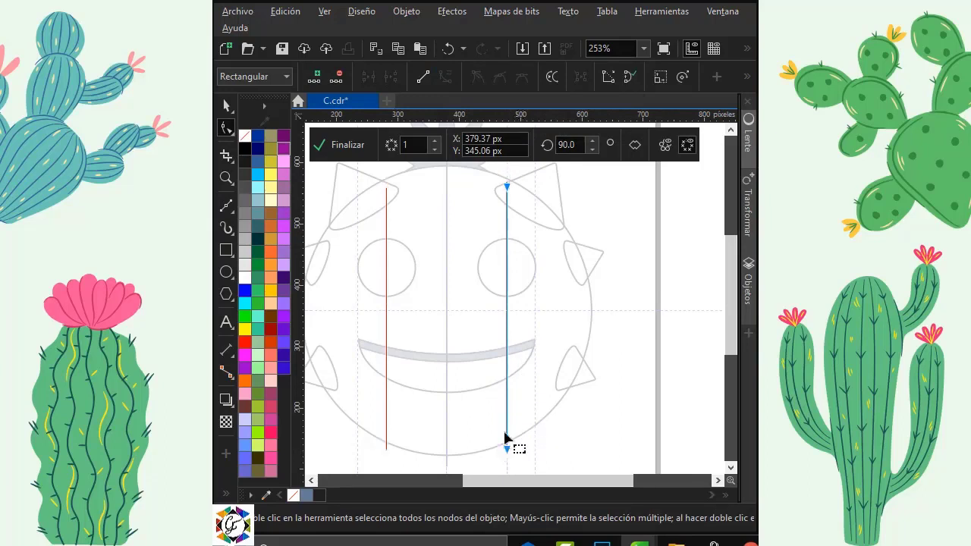
{"action": "left_click", "coordinate": [500, 206]}
{"action": "left_click_drag", "start_coordinate": [508, 186], "coordinate": [507, 174]}
Step: Bend the vertical line outward to the guide at the mouth's right corner and finish the symmetry editing
{"action": "left_click_drag", "start_coordinate": [513, 301], "coordinate": [534, 312]}
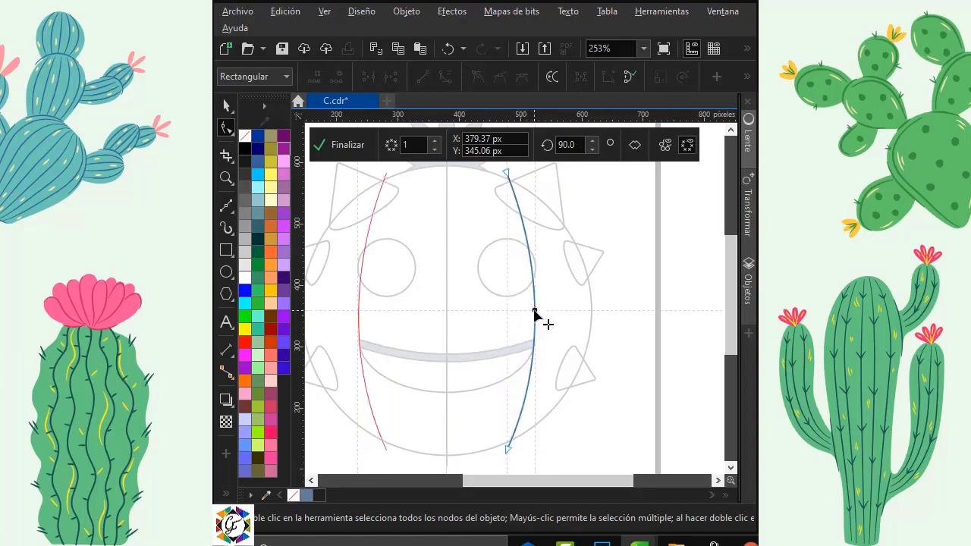
{"action": "left_click", "coordinate": [338, 150]}
{"action": "left_click", "coordinate": [338, 150]}
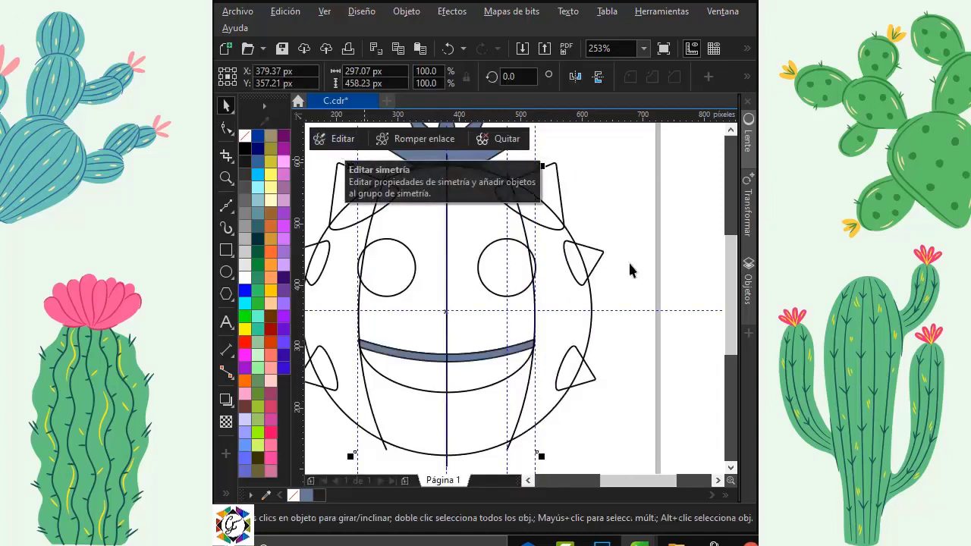
{"action": "left_click", "coordinate": [632, 213]}
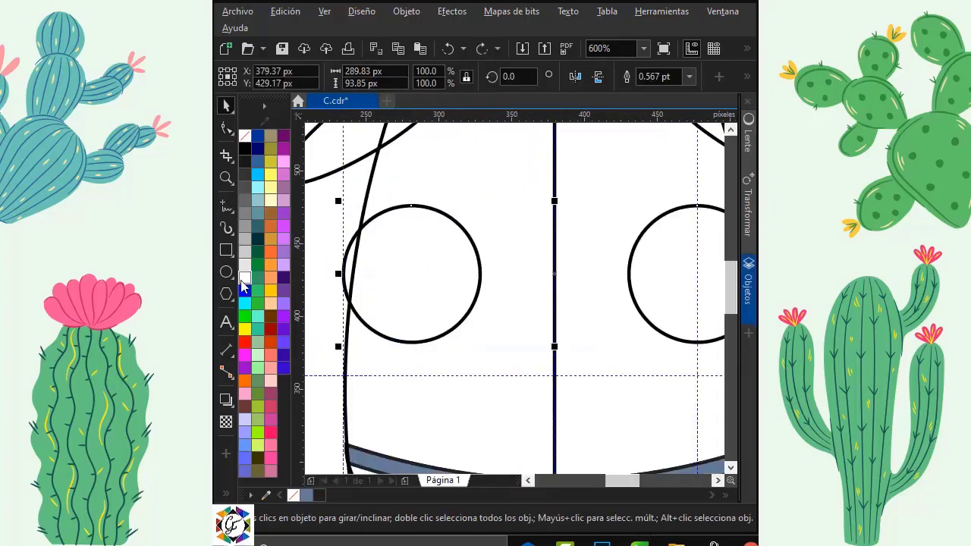
Step: Fill both eye circles white and create a new symmetry with them, aligning its line to the face's vertical centre line
{"action": "left_click", "coordinate": [245, 279]}
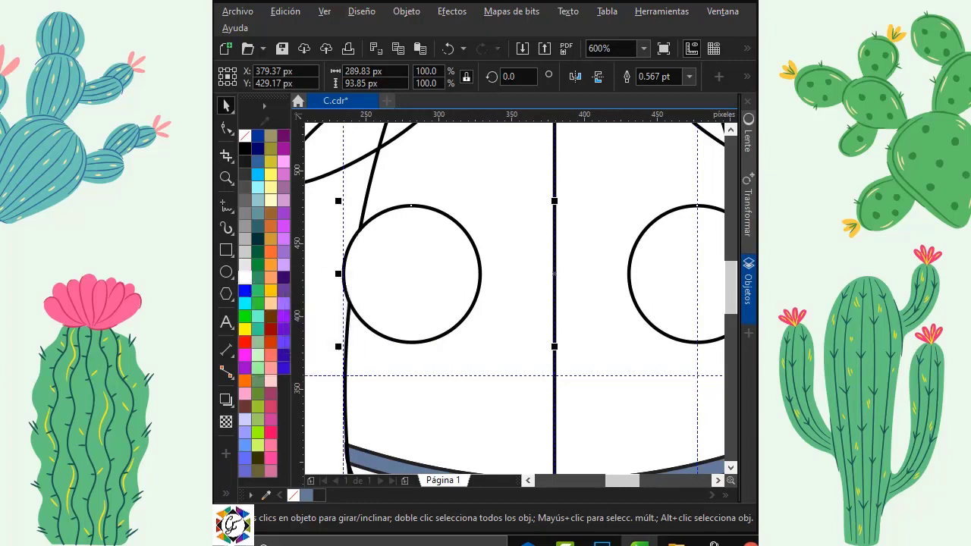
{"action": "right_click", "coordinate": [677, 210]}
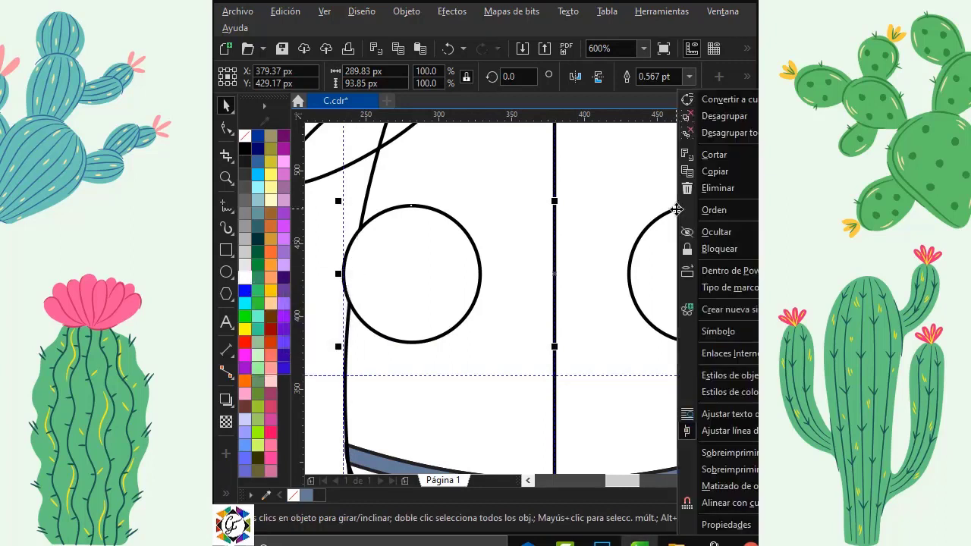
{"action": "left_click", "coordinate": [742, 309]}
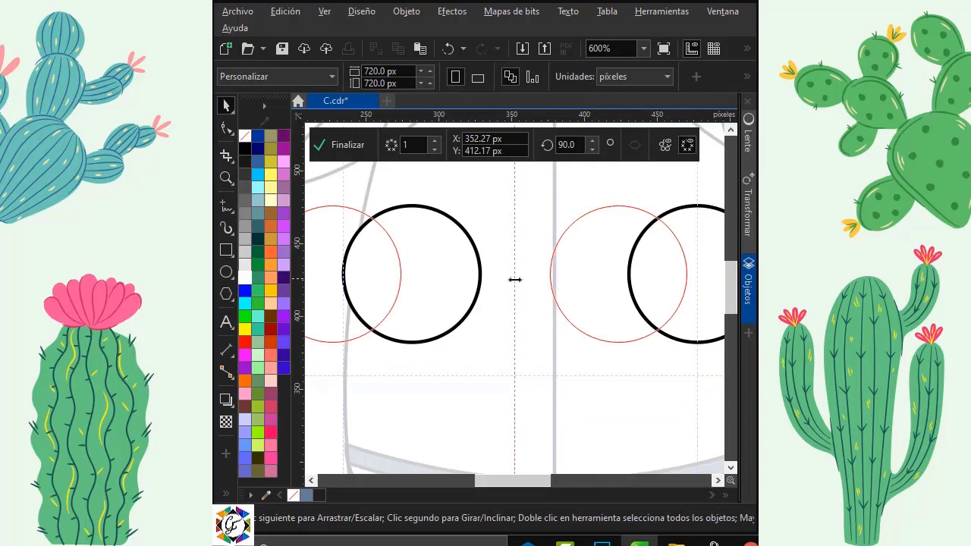
{"action": "left_click_drag", "start_coordinate": [515, 279], "coordinate": [555, 288]}
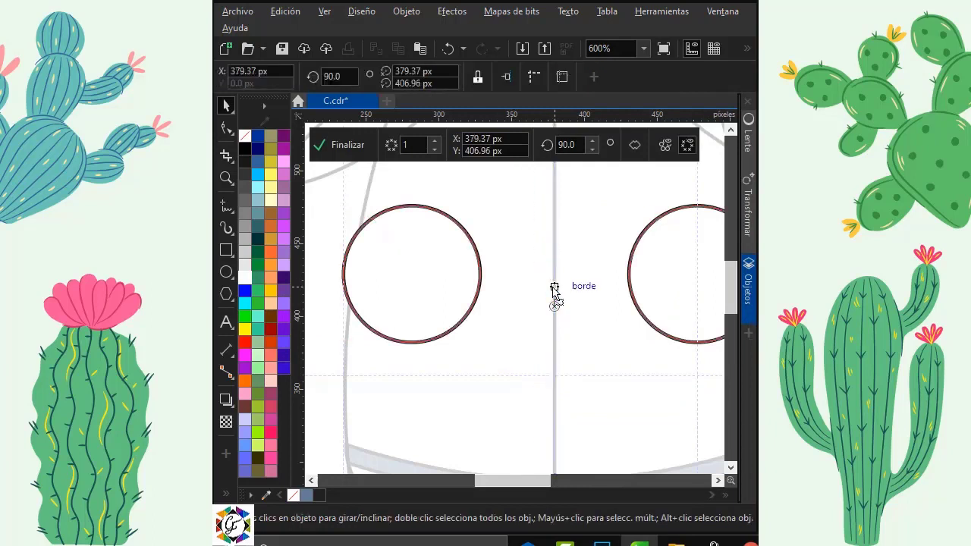
Step: Ungroup the two eye circles within the symmetry
{"action": "left_click", "coordinate": [634, 243]}
{"action": "right_click", "coordinate": [633, 241]}
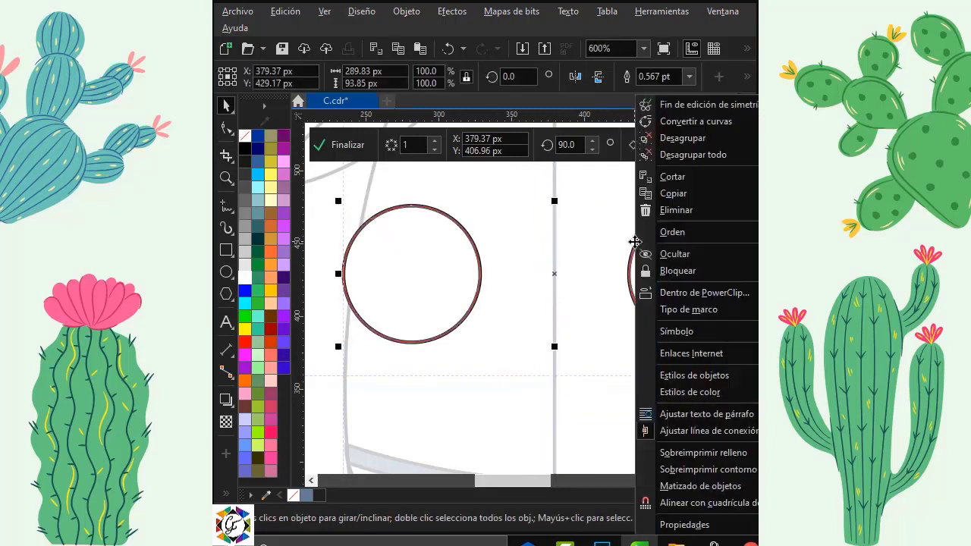
{"action": "left_click", "coordinate": [688, 141]}
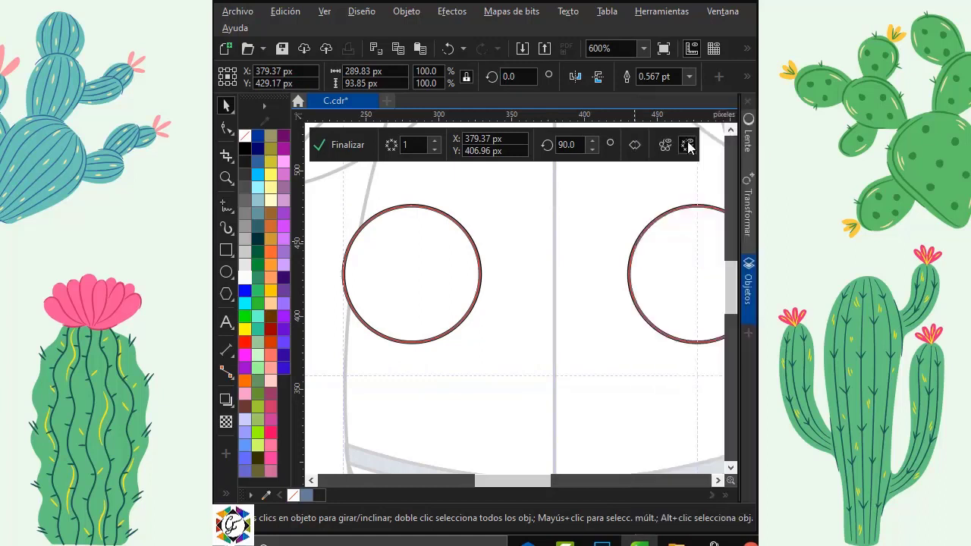
{"action": "left_click", "coordinate": [496, 213]}
Step: Shrink the left eye circle from its centre to about 60 px in diameter
{"action": "left_click", "coordinate": [388, 203]}
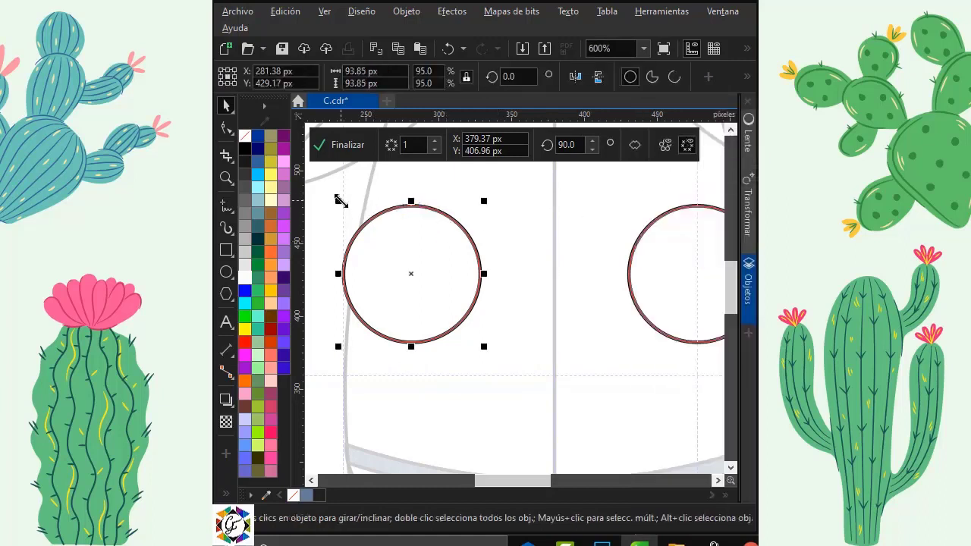
{"action": "left_click_drag", "start_coordinate": [339, 200], "coordinate": [356, 217]}
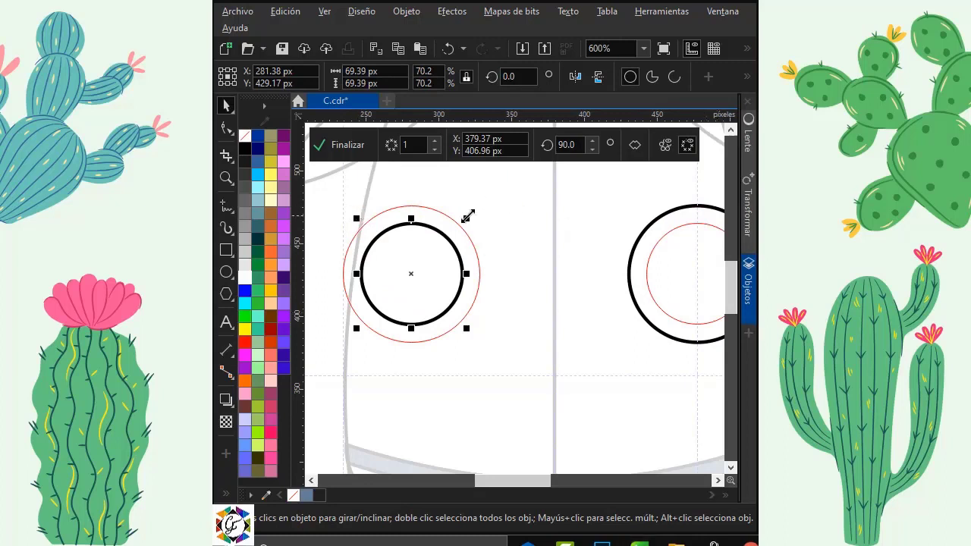
{"action": "left_click_drag", "start_coordinate": [466, 213], "coordinate": [462, 222]}
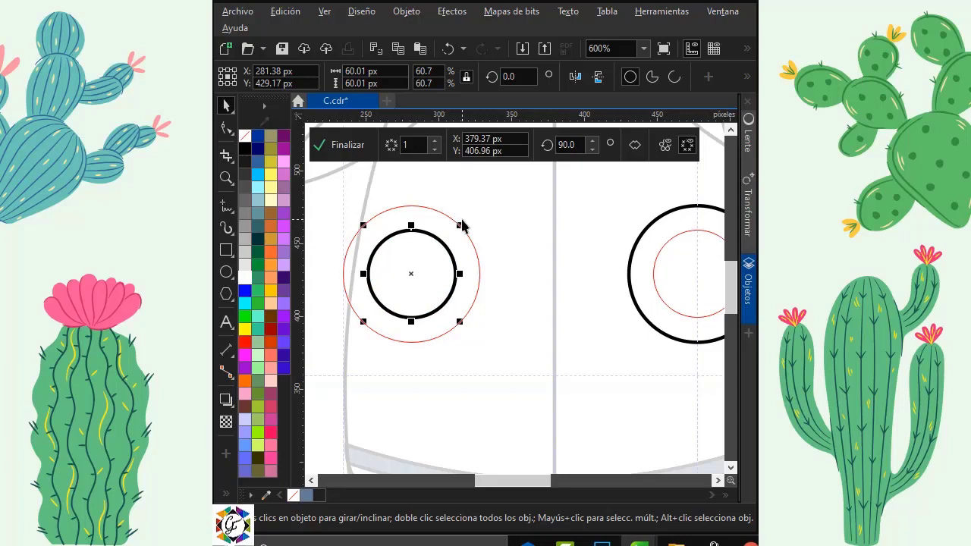
Step: Add smaller circle copies of about 37 px and 14 px inside it, moving the smallest to about X 274 px, Y 439 px
{"action": "left_click_drag", "start_coordinate": [462, 225], "coordinate": [446, 240]}
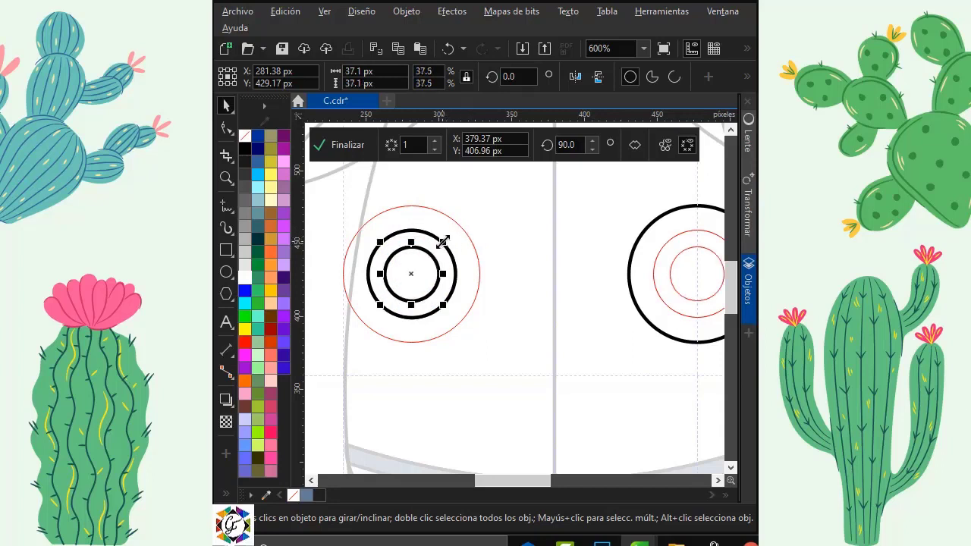
{"action": "left_click_drag", "start_coordinate": [443, 242], "coordinate": [426, 254]}
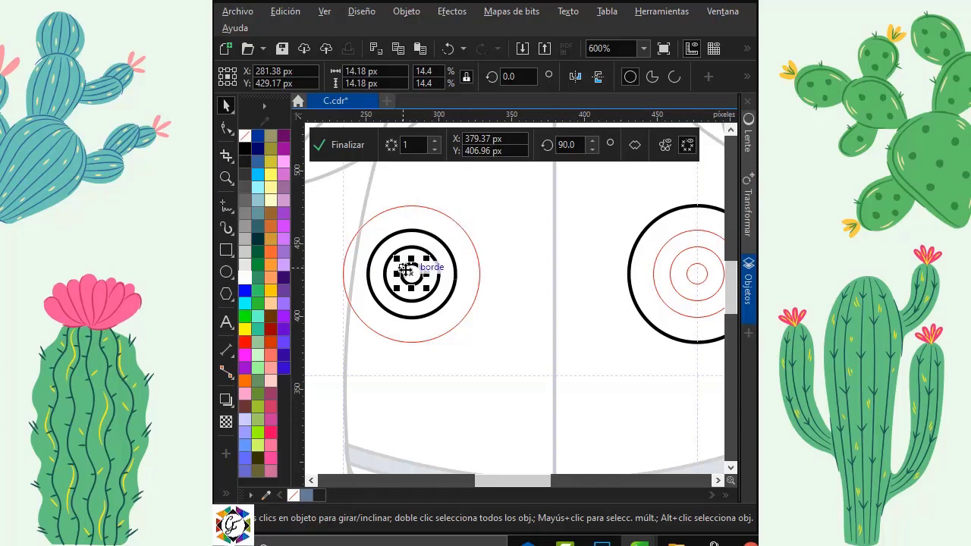
{"action": "left_click_drag", "start_coordinate": [411, 263], "coordinate": [395, 246]}
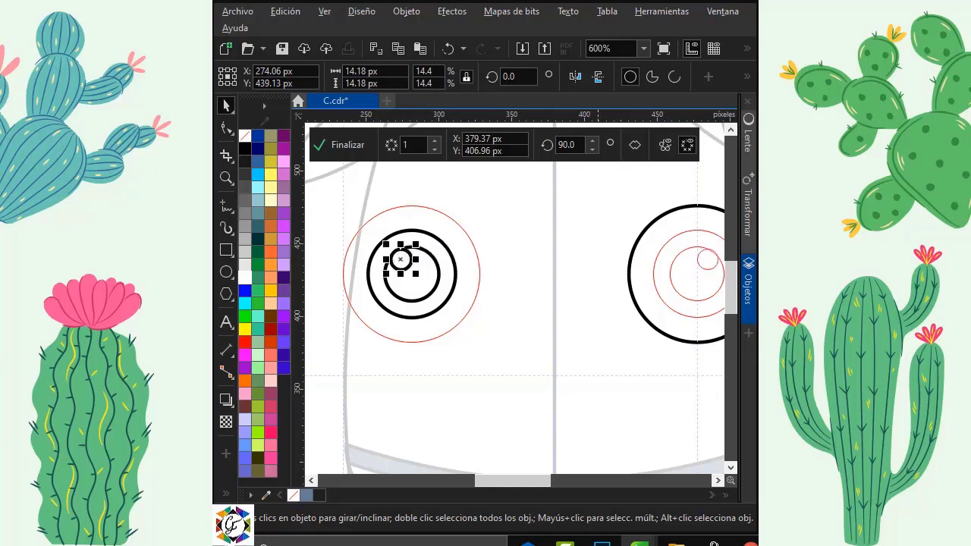
{"action": "key", "text": "Escape"}
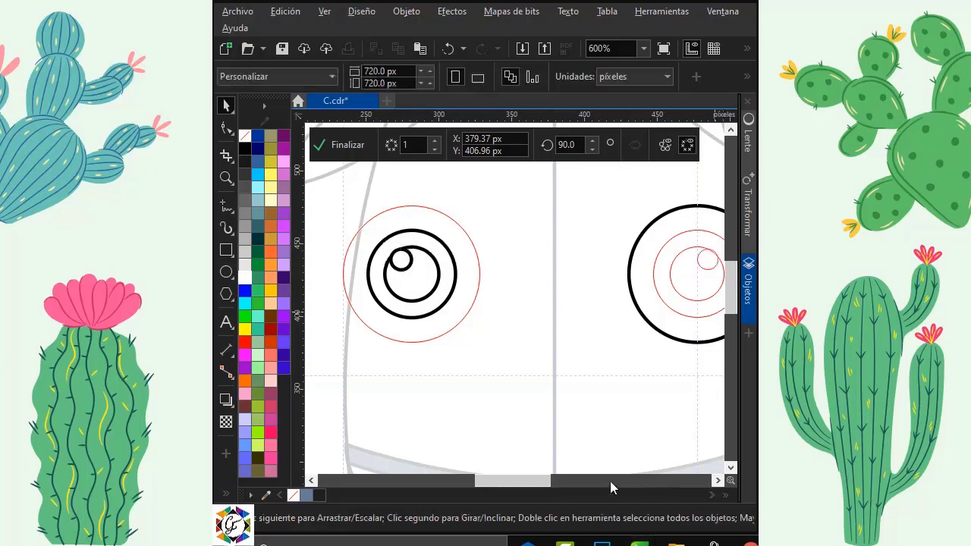
Step: Duplicate the right eye's outer circle slightly down and inward, centring the copy at about X 469 px, Y 422 px
{"action": "left_click_drag", "start_coordinate": [521, 480], "coordinate": [540, 483]}
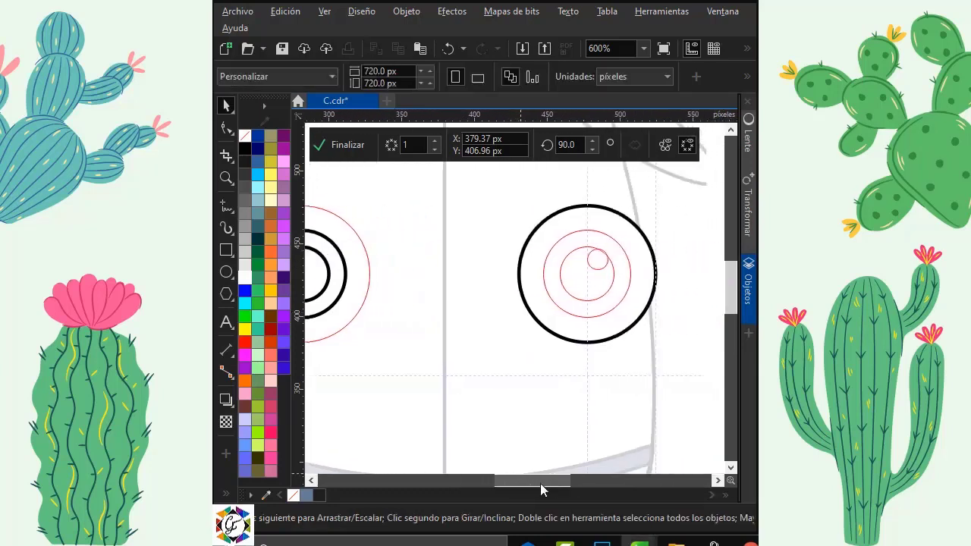
{"action": "left_click", "coordinate": [633, 222]}
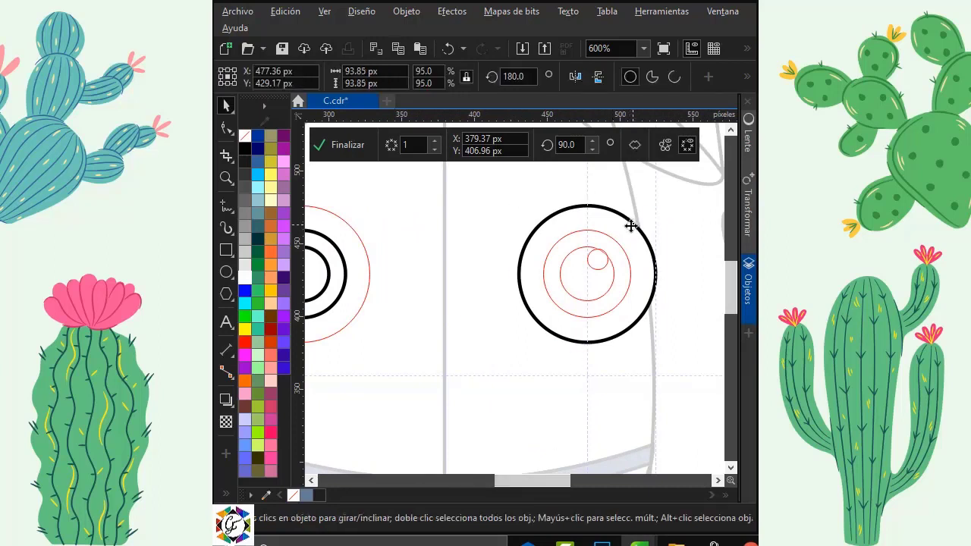
{"action": "left_click_drag", "start_coordinate": [630, 223], "coordinate": [623, 234]}
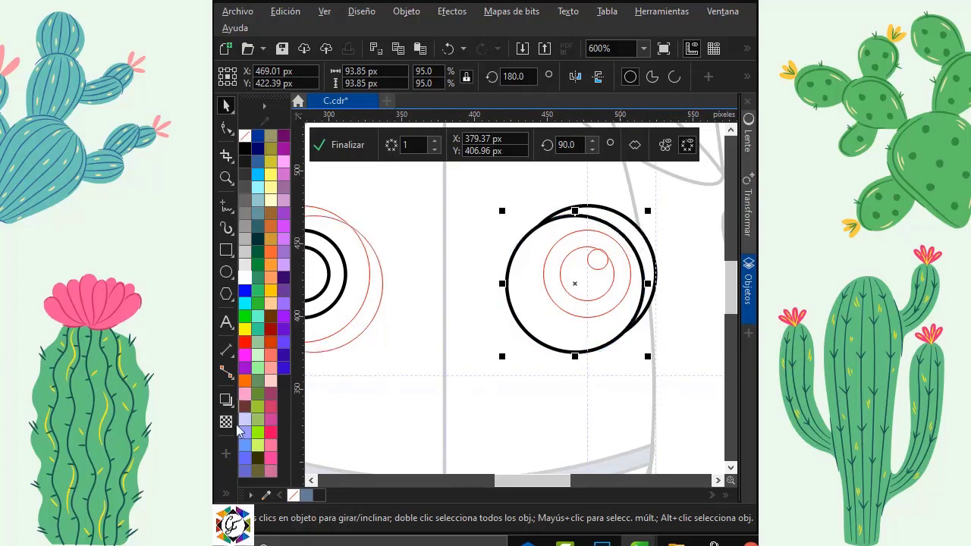
Step: Fill the crescent between the right eye's two overlapping outer circles with the grey-blue document colour using Smart Fill
{"action": "left_click", "coordinate": [257, 495]}
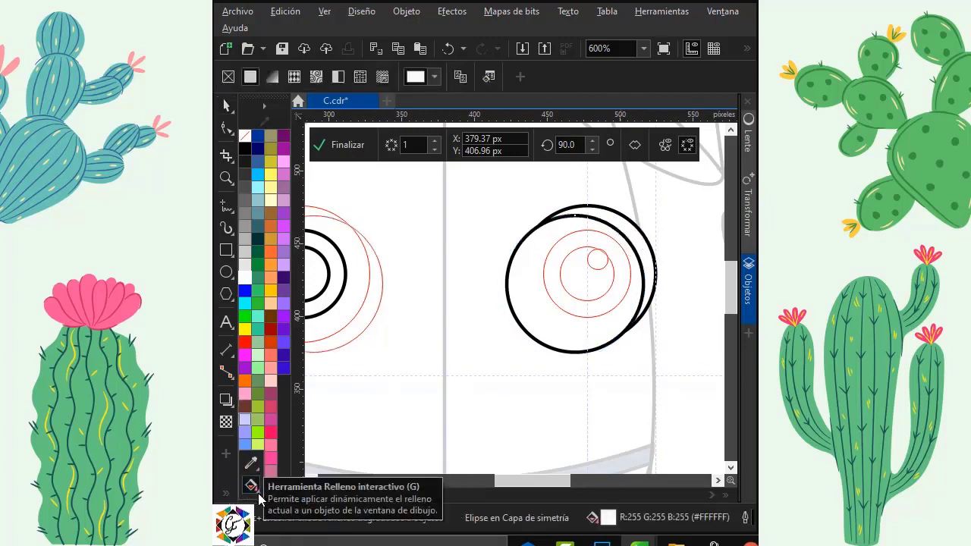
{"action": "left_click", "coordinate": [257, 494]}
{"action": "left_click", "coordinate": [307, 498]}
{"action": "left_click", "coordinate": [631, 227]}
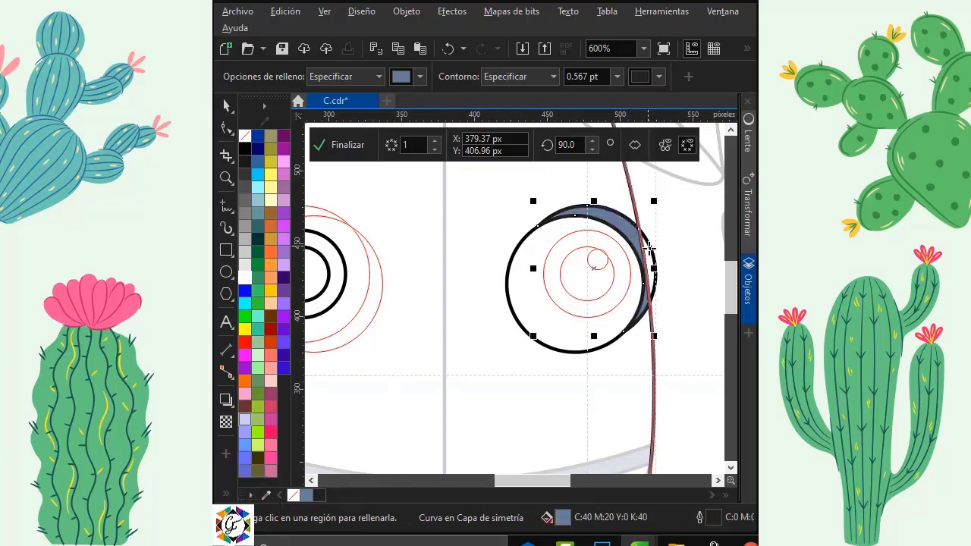
Step: Smart Fill the remaining crescent sliver beyond the right side line and delete the offset circle copy
{"action": "left_click", "coordinate": [649, 248]}
{"action": "left_click", "coordinate": [226, 106]}
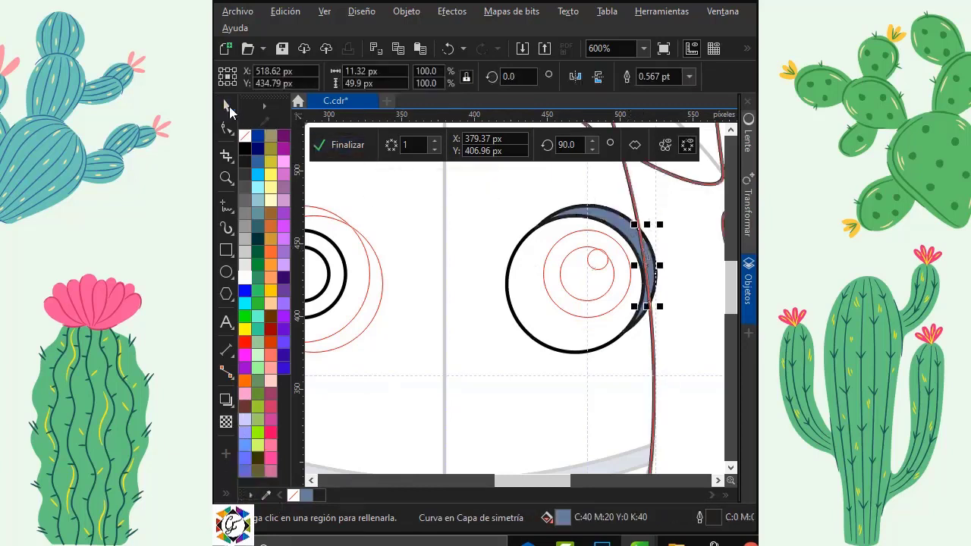
{"action": "left_click", "coordinate": [523, 239]}
{"action": "key", "text": "Delete"}
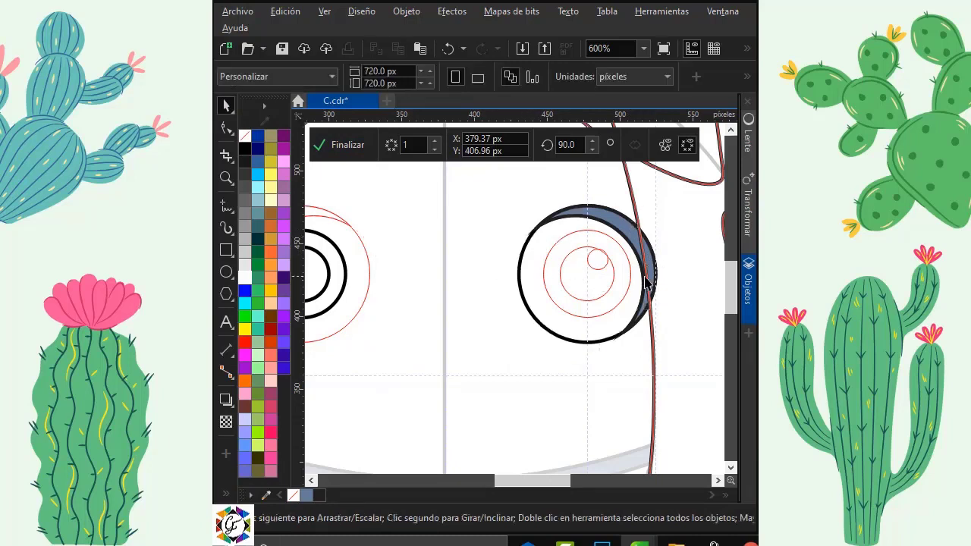
Step: Weld the two crescent pieces above the right eye into one shape and finish editing the symmetry
{"action": "left_click", "coordinate": [634, 243]}
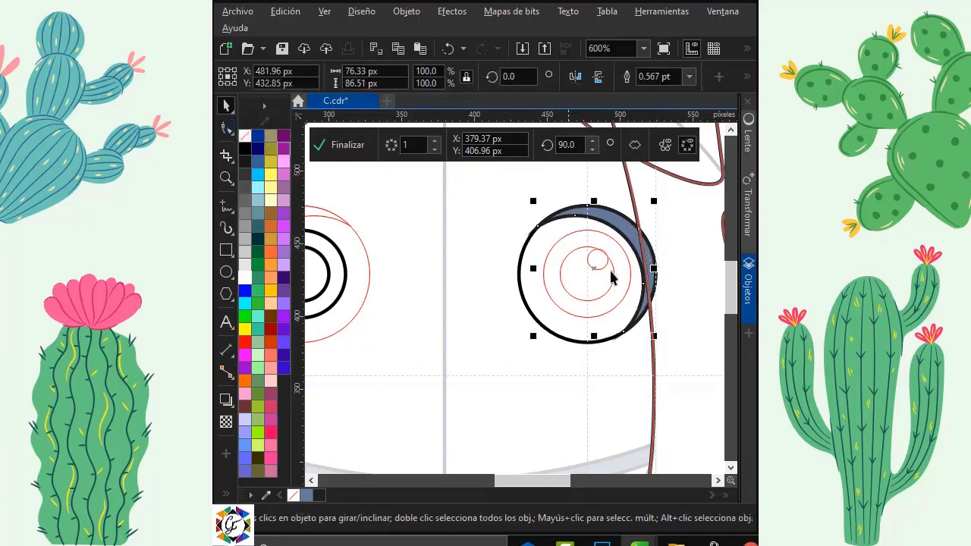
{"action": "left_click", "coordinate": [654, 263]}
{"action": "left_click", "coordinate": [618, 216], "text": "shift"}
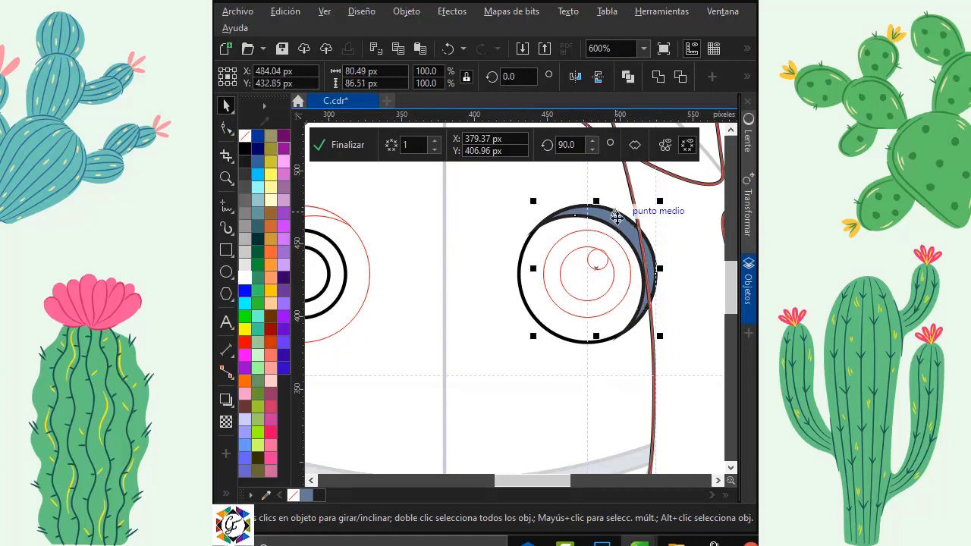
{"action": "left_click", "coordinate": [657, 76]}
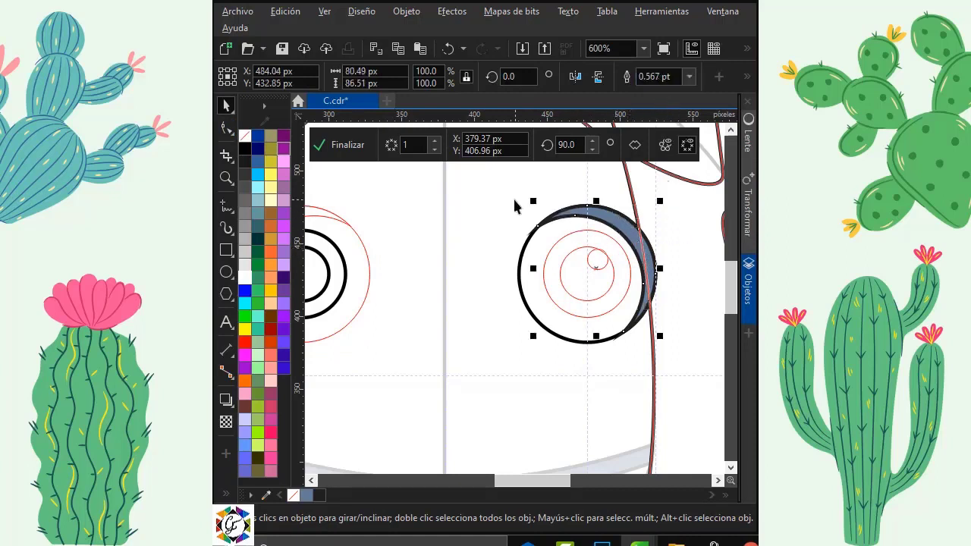
{"action": "left_click_drag", "start_coordinate": [544, 482], "coordinate": [529, 481]}
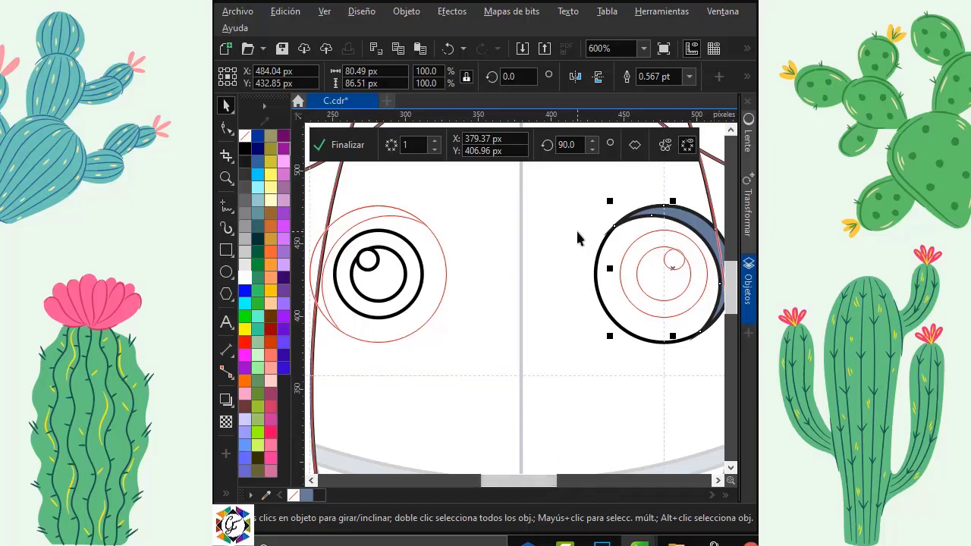
{"action": "left_click", "coordinate": [340, 144]}
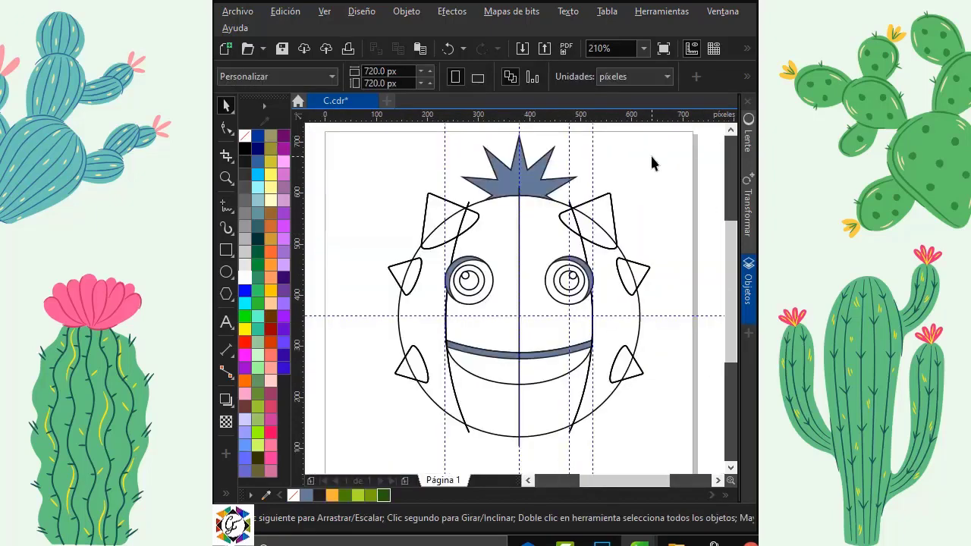
Step: Delete all the guidelines from the page
{"action": "left_click", "coordinate": [594, 139]}
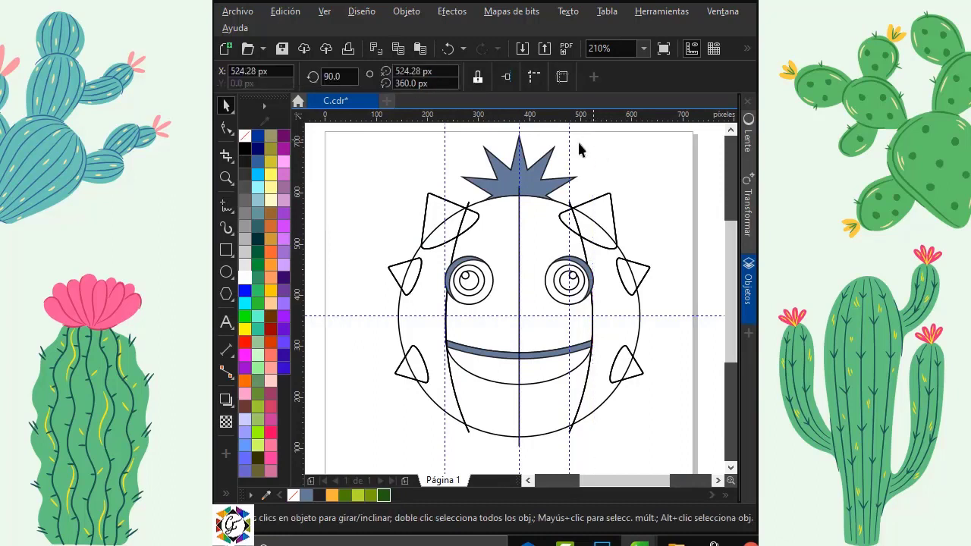
{"action": "left_click", "coordinate": [578, 148]}
{"action": "left_click_drag", "start_coordinate": [519, 131], "coordinate": [445, 129]}
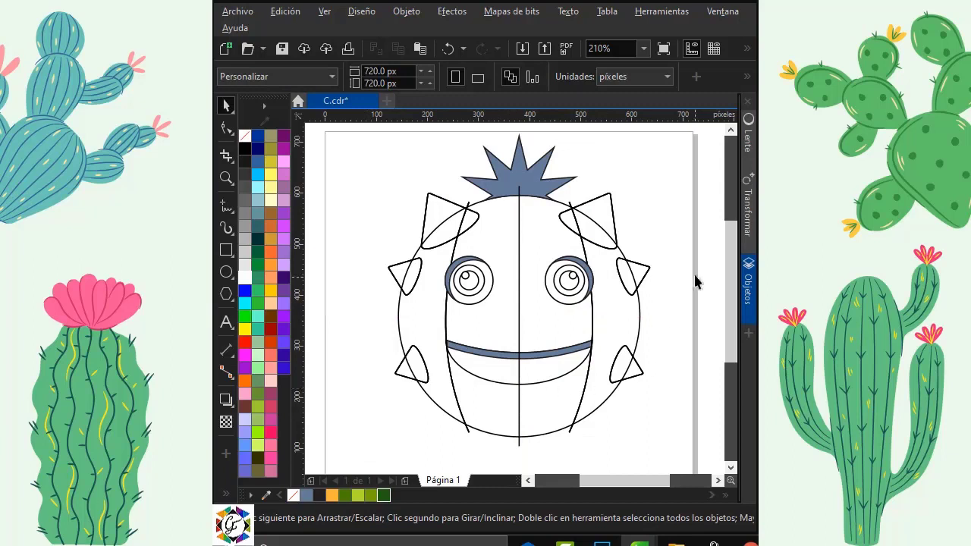
Step: Fill the star-shaped hair with the document's orange and the mirrored spikes with its dark green
{"action": "left_click", "coordinate": [539, 185]}
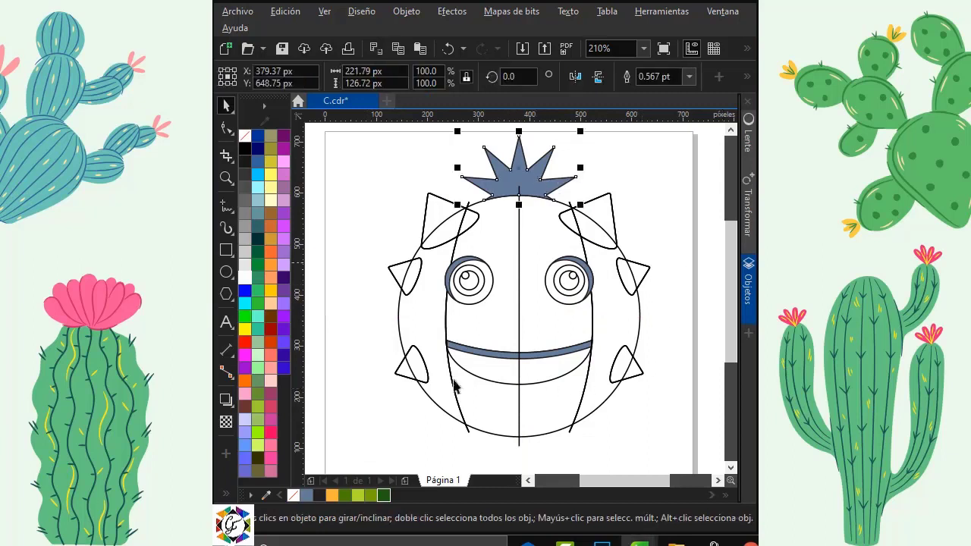
{"action": "left_click", "coordinate": [331, 494]}
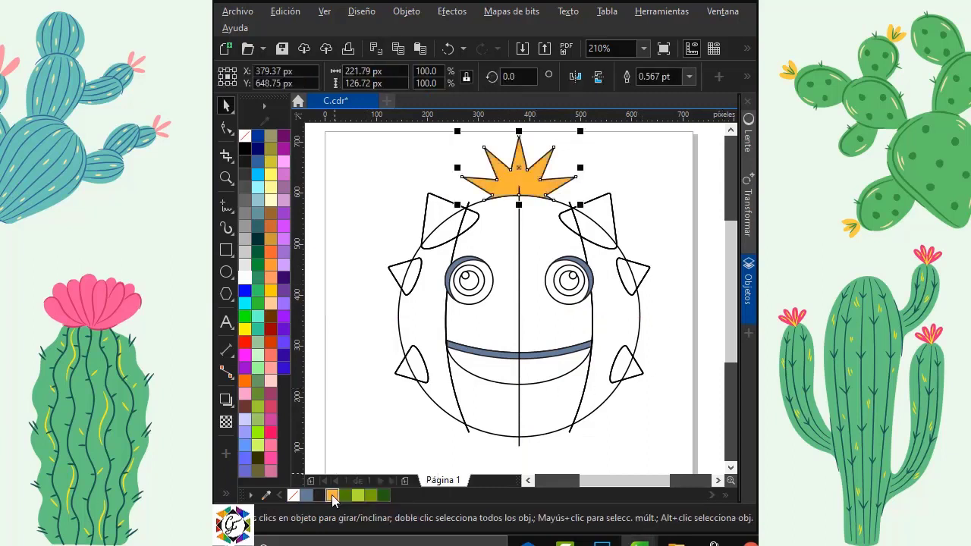
{"action": "left_click", "coordinate": [608, 226]}
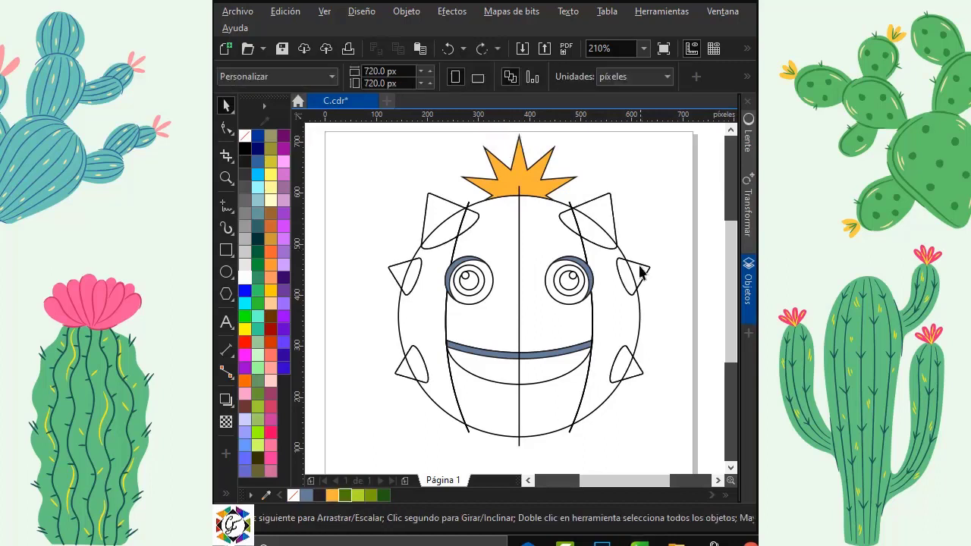
{"action": "left_click", "coordinate": [609, 219]}
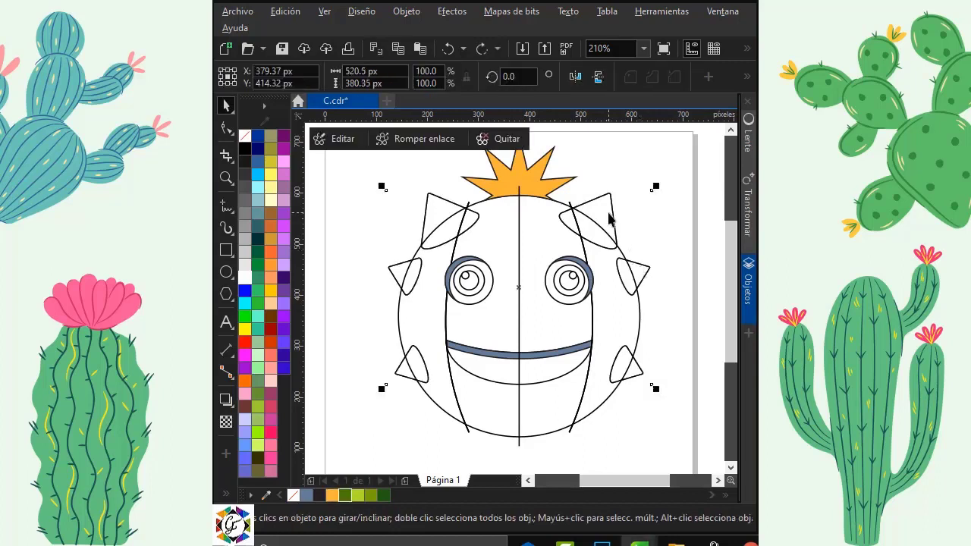
{"action": "left_click", "coordinate": [345, 495]}
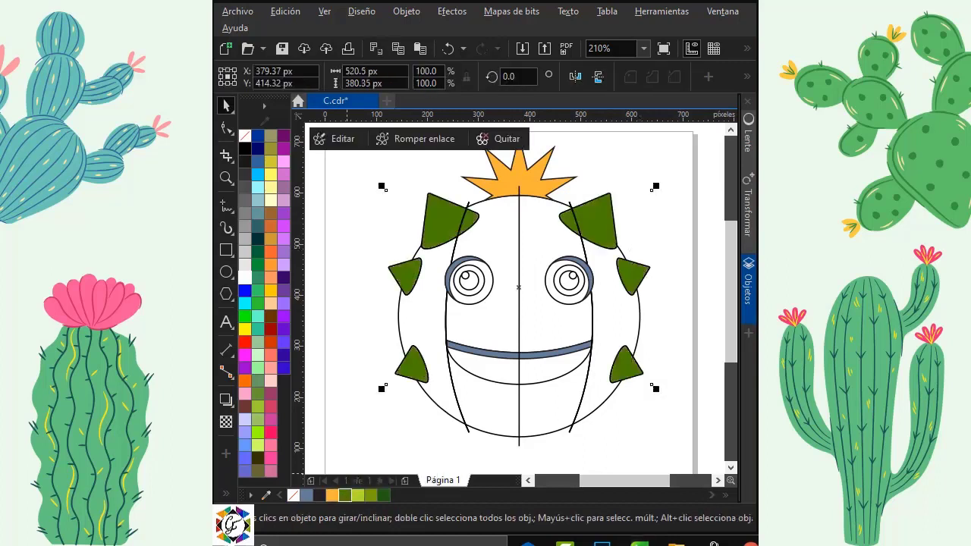
Step: Fill the large face circle with the lime green document colour R177 G217 B41
{"action": "left_click", "coordinate": [548, 232]}
{"action": "left_click", "coordinate": [665, 296]}
{"action": "left_click", "coordinate": [638, 321]}
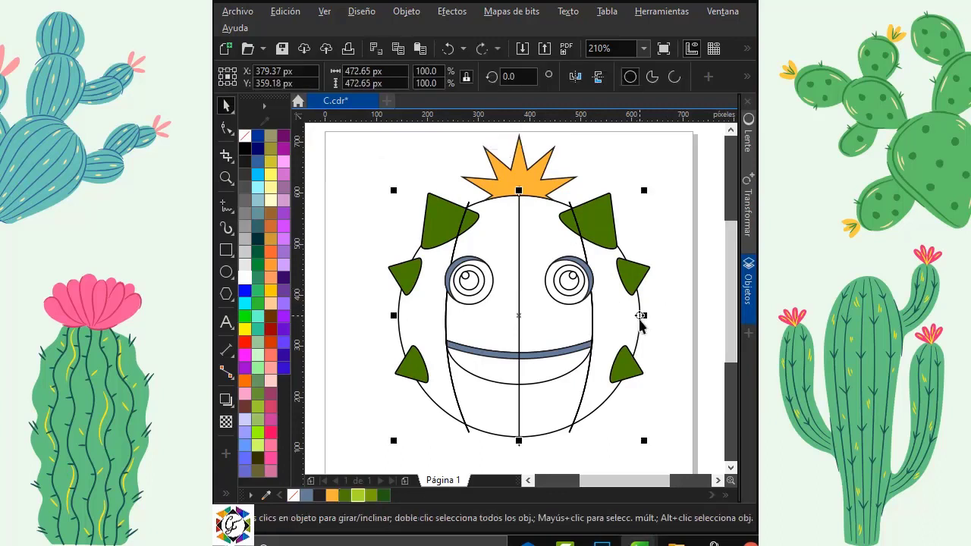
{"action": "left_click", "coordinate": [357, 496]}
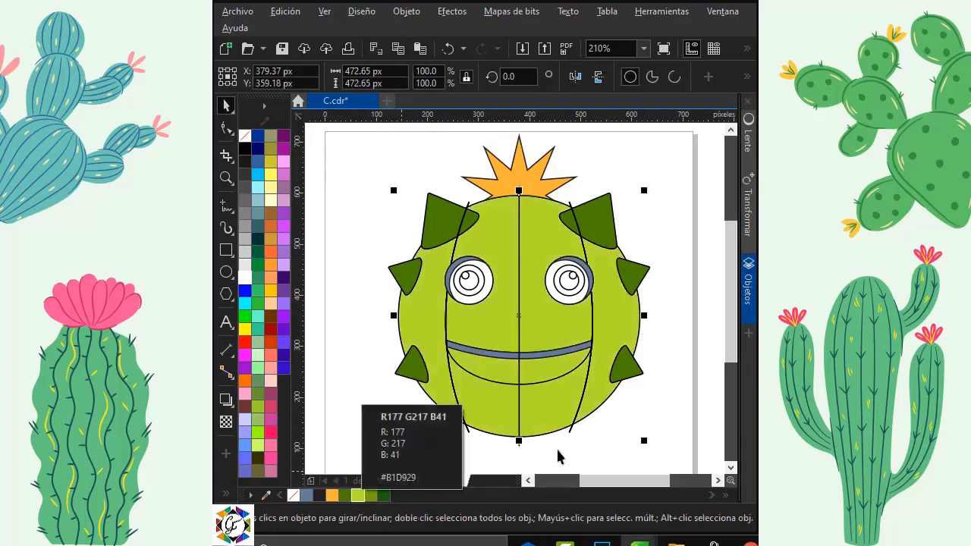
{"action": "left_click", "coordinate": [674, 296]}
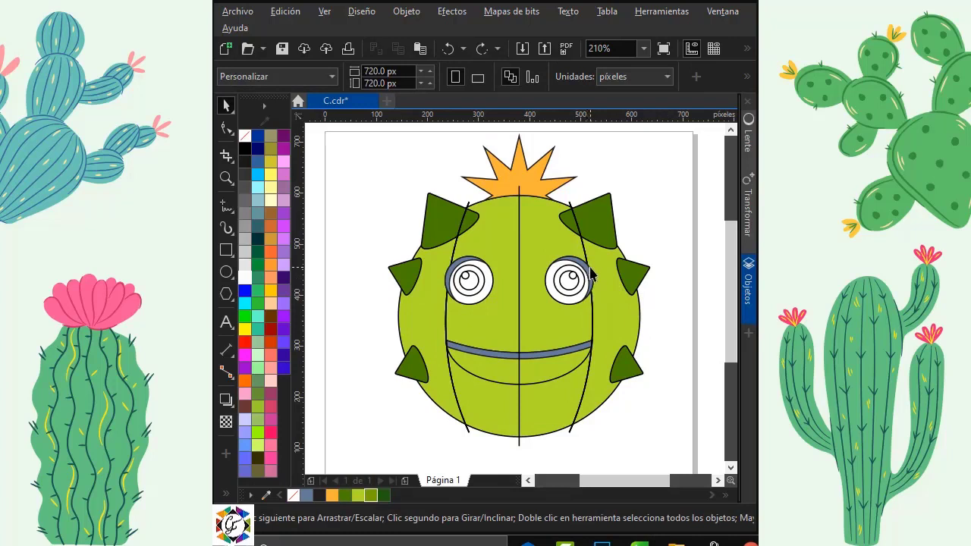
Step: Fill both eye crescents and the strip above the mouth with the olive green document colour
{"action": "left_click", "coordinate": [589, 275]}
{"action": "left_click", "coordinate": [456, 267], "text": "shift"}
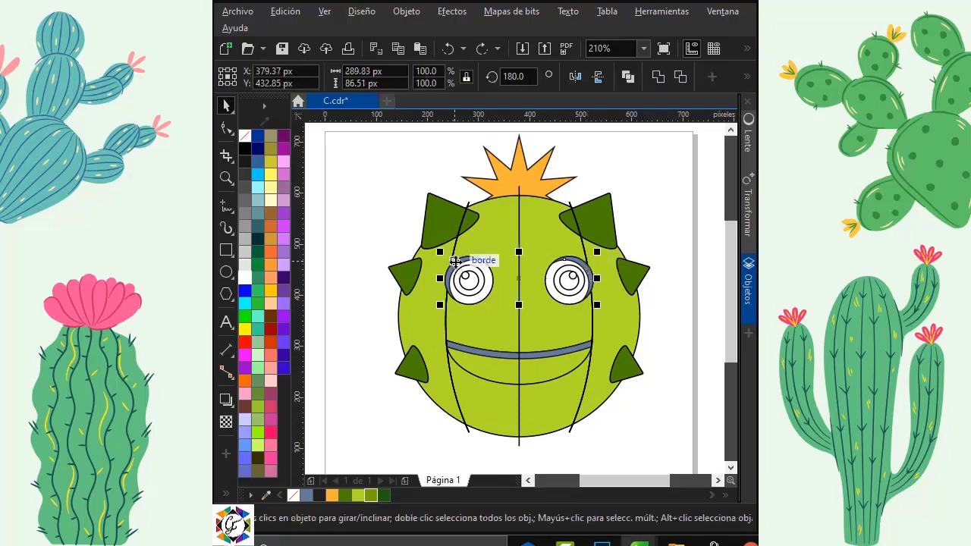
{"action": "left_click", "coordinate": [500, 352], "text": "shift"}
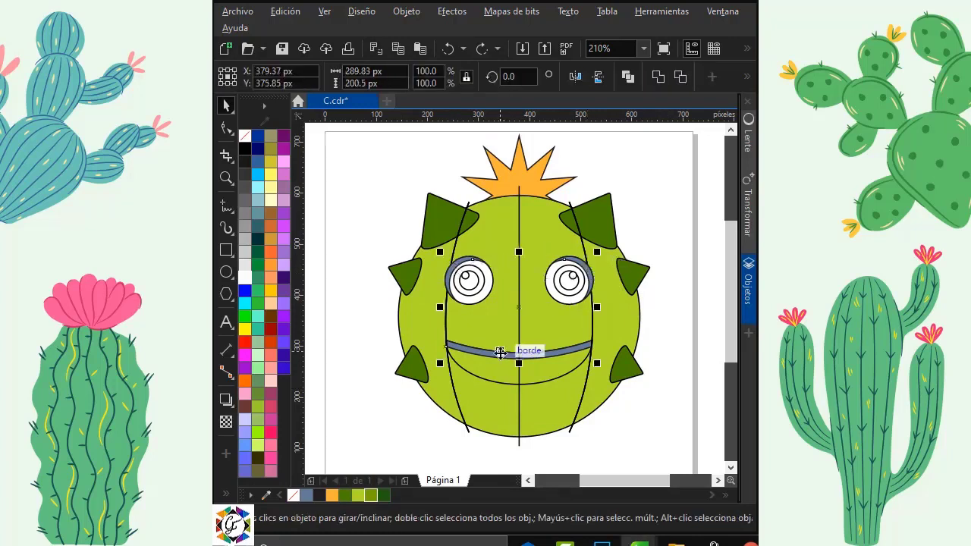
{"action": "left_click", "coordinate": [373, 496]}
Step: Fill both outer eye circles and the mouth shape with black
{"action": "scroll", "coordinate": [530, 340], "scroll_direction": "up", "scroll_amount": 2}
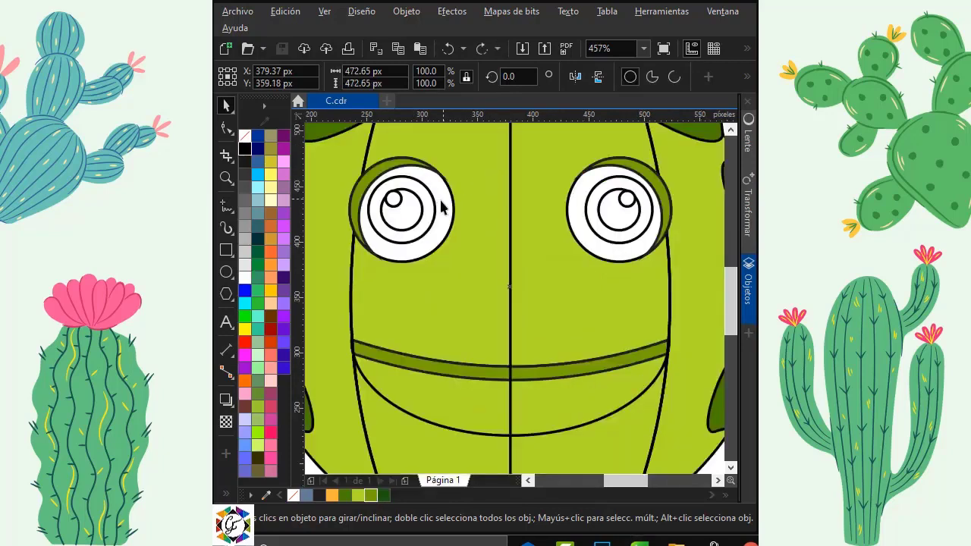
{"action": "left_click", "coordinate": [444, 207]}
{"action": "left_click", "coordinate": [599, 241], "text": "shift"}
{"action": "left_click", "coordinate": [566, 411], "text": "shift"}
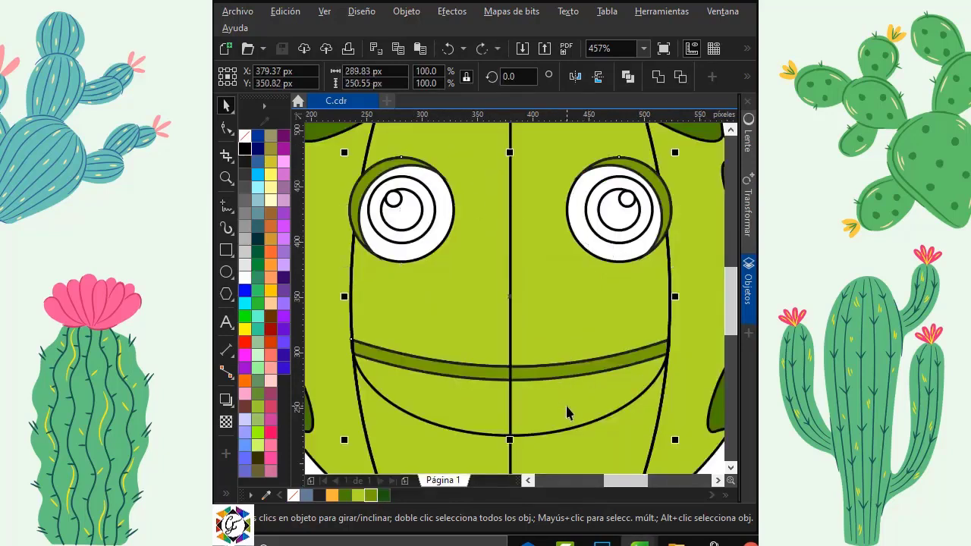
{"action": "left_click", "coordinate": [245, 150]}
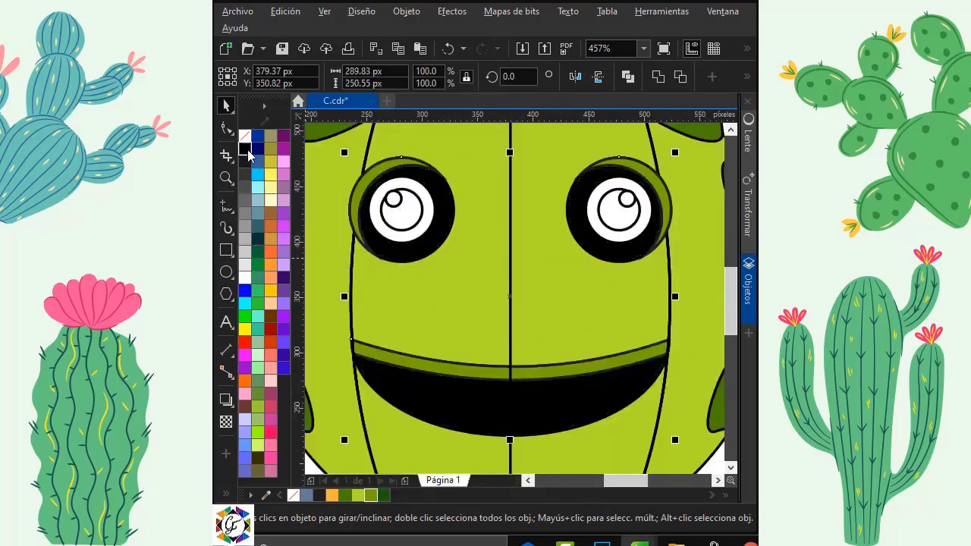
Step: Fill the pupil circles of both eyes with black
{"action": "left_click", "coordinate": [413, 218]}
{"action": "left_click", "coordinate": [607, 224], "text": "shift"}
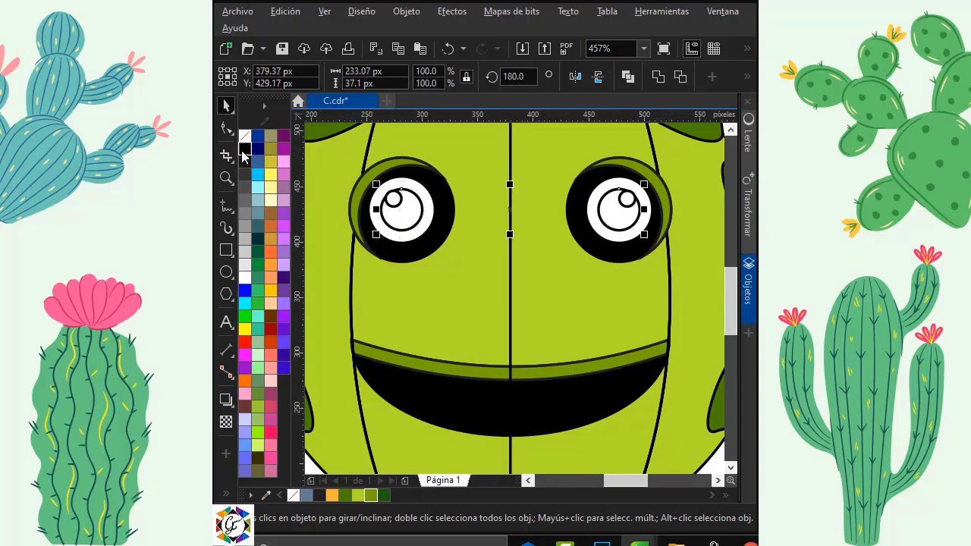
{"action": "left_click", "coordinate": [243, 150]}
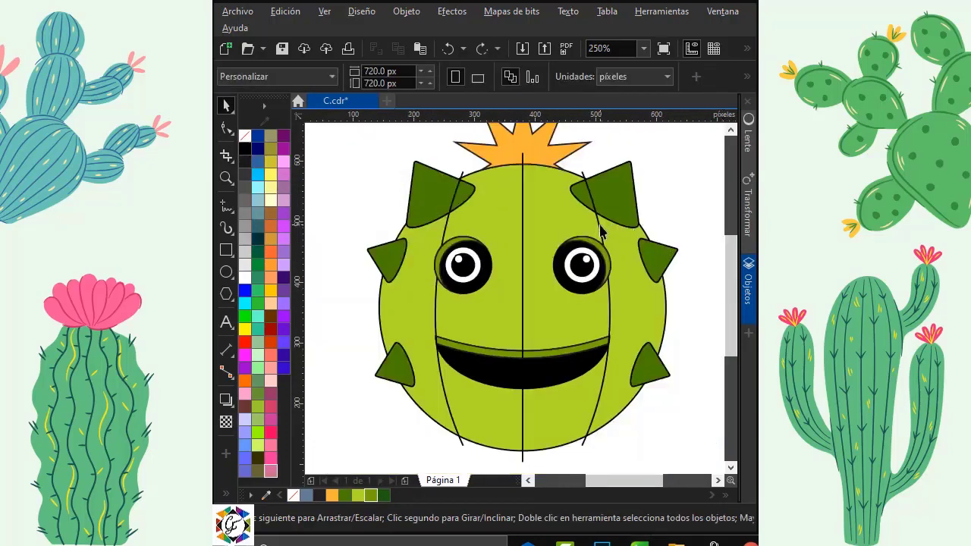
Step: Give the centre line and both curved side lines a dark green outline and PowerClip them inside the face circle
{"action": "left_click", "coordinate": [599, 232]}
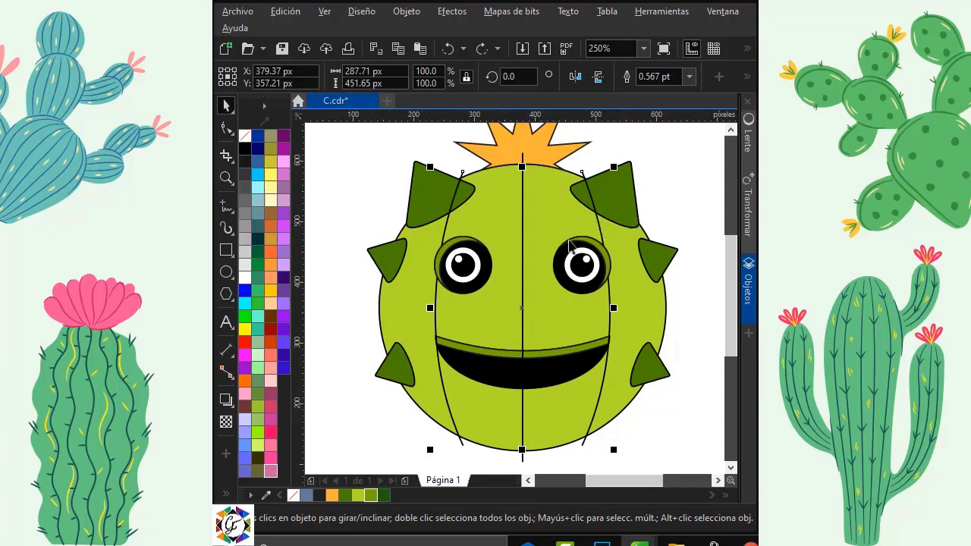
{"action": "left_click", "coordinate": [523, 255], "text": "shift"}
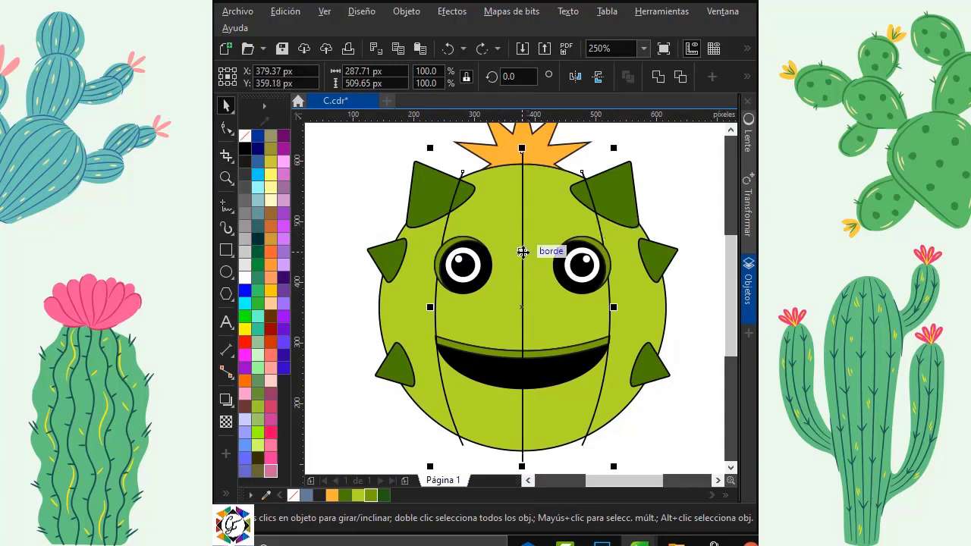
{"action": "right_click", "coordinate": [386, 496]}
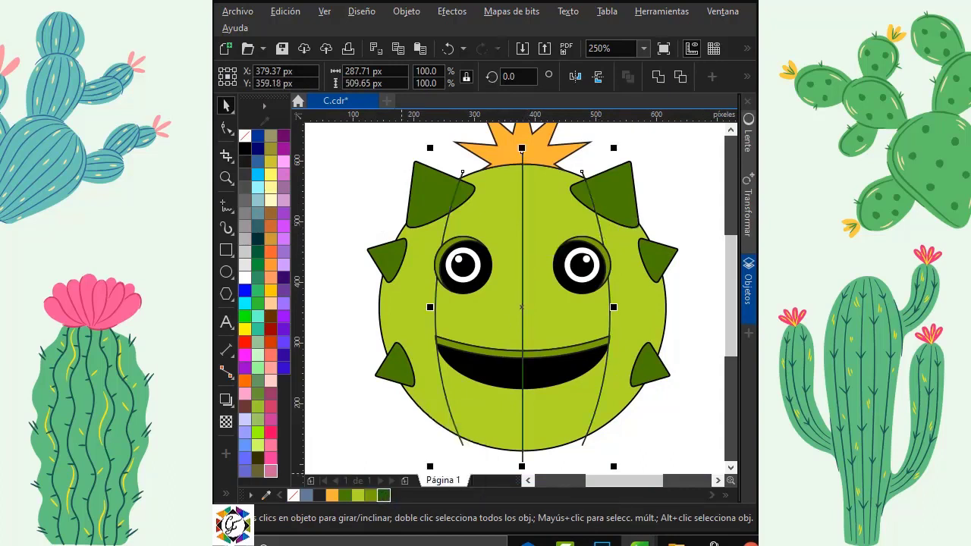
{"action": "right_click", "coordinate": [522, 308]}
{"action": "left_click", "coordinate": [618, 308]}
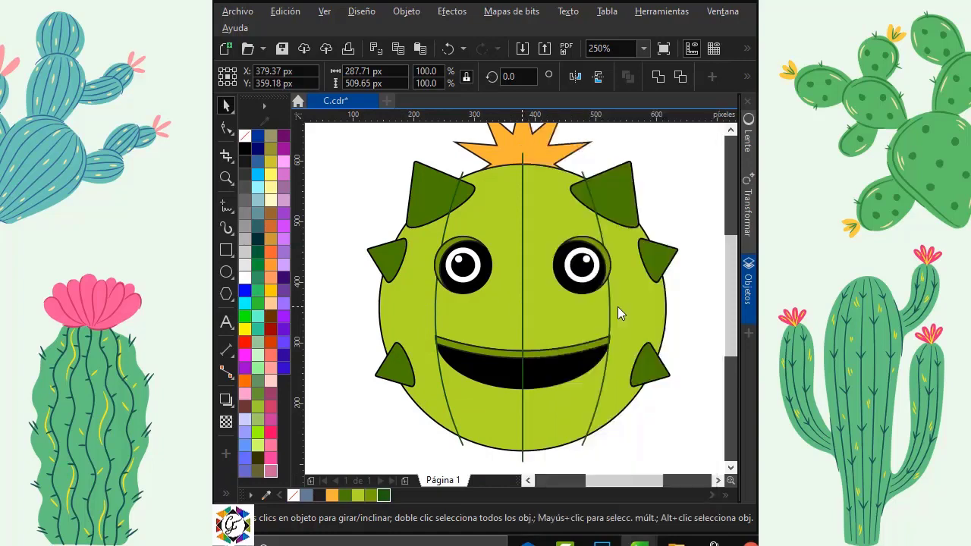
{"action": "left_click", "coordinate": [642, 314]}
{"action": "left_click", "coordinate": [686, 221]}
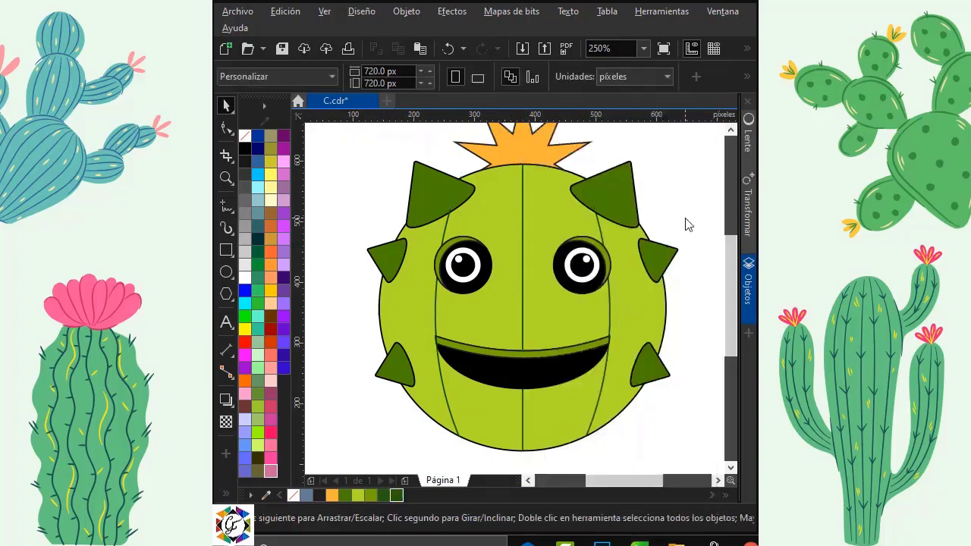
Step: Fill both outer eye circles and the mouth with the very dark olive green document colour
{"action": "left_click", "coordinate": [566, 260]}
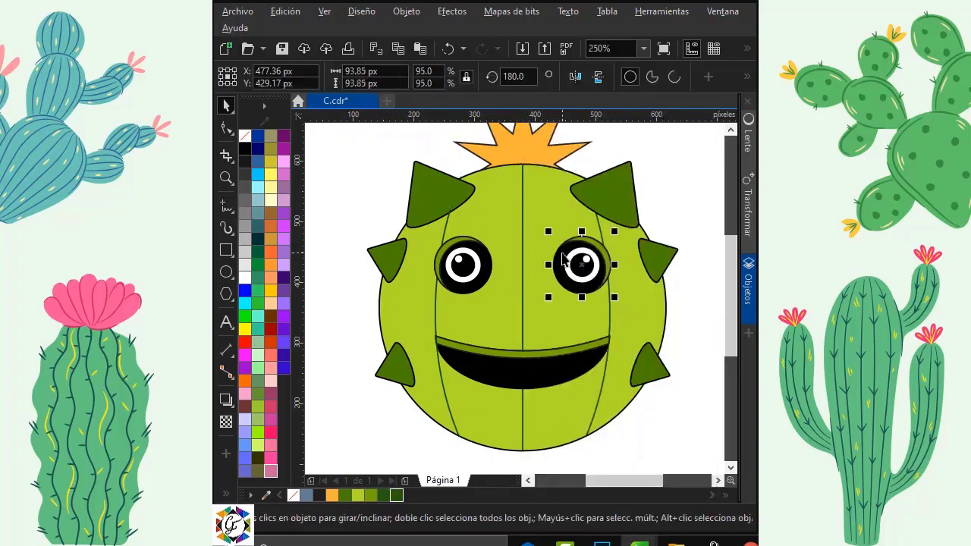
{"action": "left_click", "coordinate": [488, 271], "text": "shift"}
{"action": "left_click", "coordinate": [519, 369], "text": "shift"}
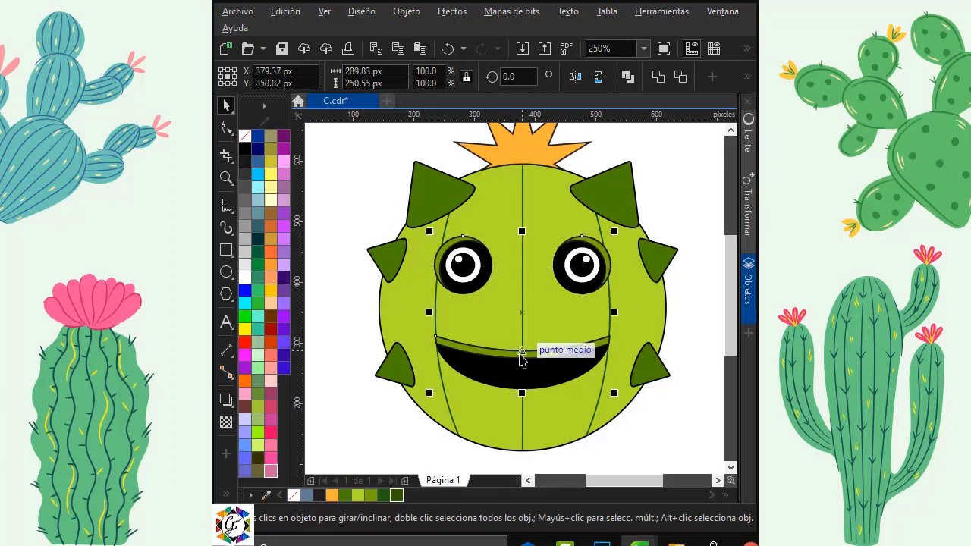
{"action": "left_click", "coordinate": [396, 495]}
{"action": "left_click", "coordinate": [672, 218]}
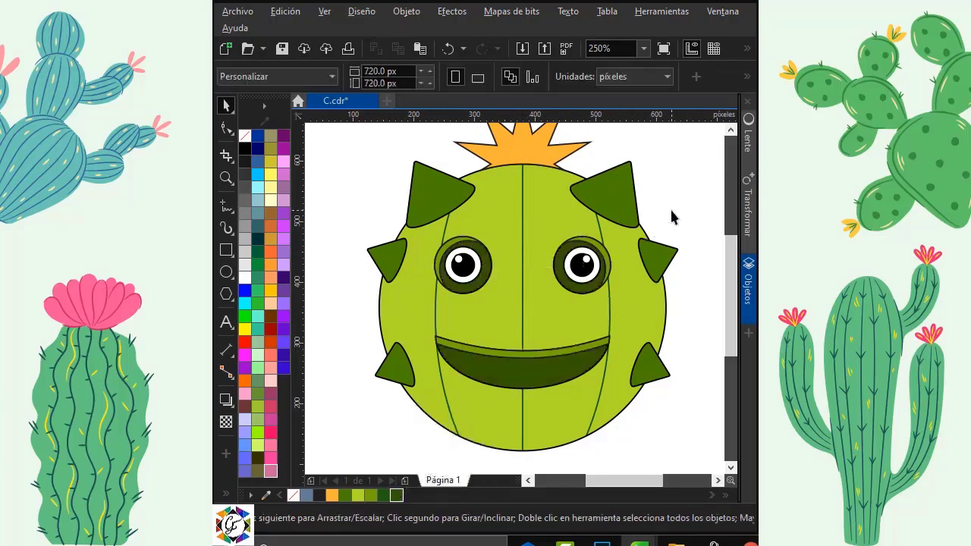
Step: Select the entire character and remove the outlines from its shapes
{"action": "key", "text": "shift+F4"}
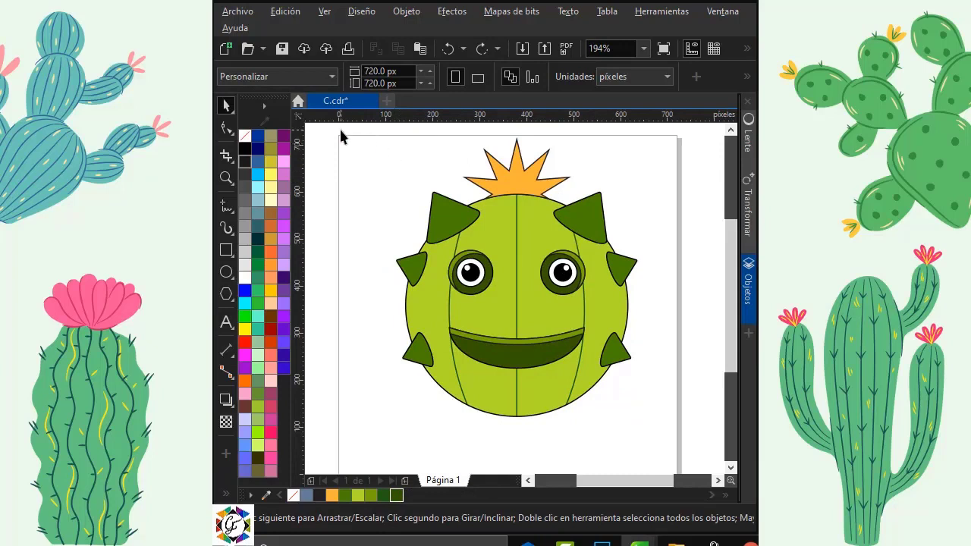
{"action": "mouse_move", "coordinate": [510, 247]}
{"action": "left_mouse_down"}
{"action": "mouse_move", "coordinate": [640, 427]}
{"action": "mouse_move", "coordinate": [677, 457]}
{"action": "left_mouse_up"}
{"action": "right_click", "coordinate": [244, 135]}
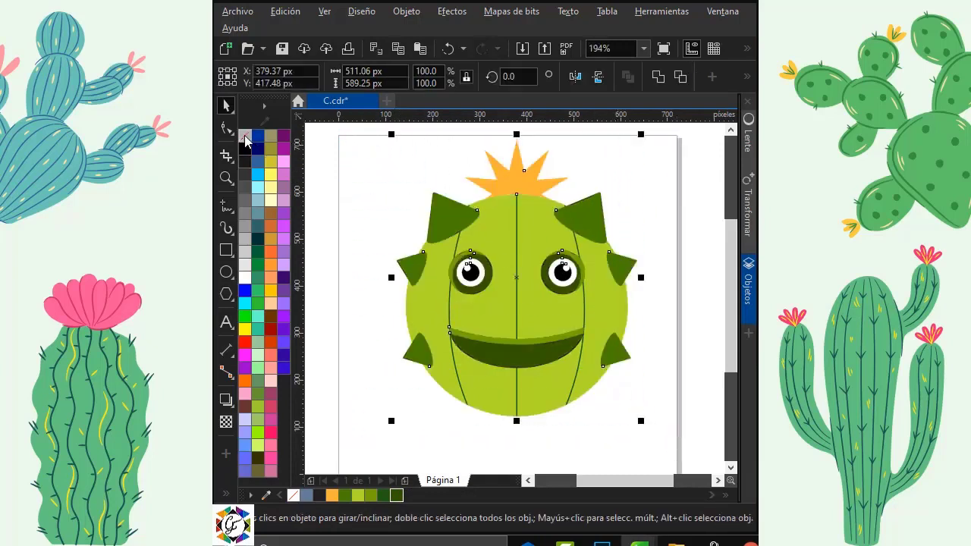
{"action": "left_click", "coordinate": [683, 204]}
{"action": "scroll", "coordinate": [527, 136], "scroll_direction": "up", "scroll_amount": 3}
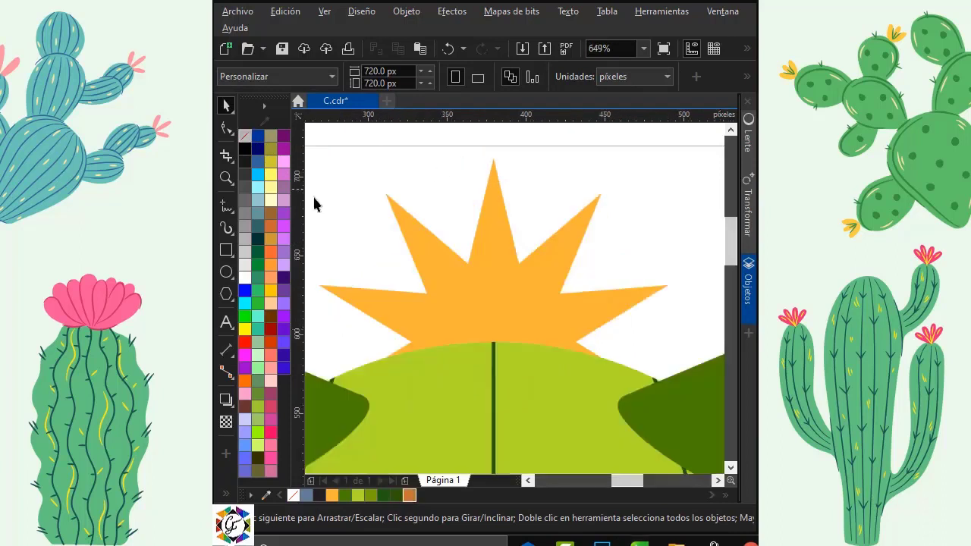
Step: Draw a zigzag Bézier line across the lower part of the orange star hair, ending beyond its right side on the face
{"action": "left_click", "coordinate": [232, 213]}
{"action": "left_click", "coordinate": [232, 213]}
{"action": "left_click", "coordinate": [243, 237]}
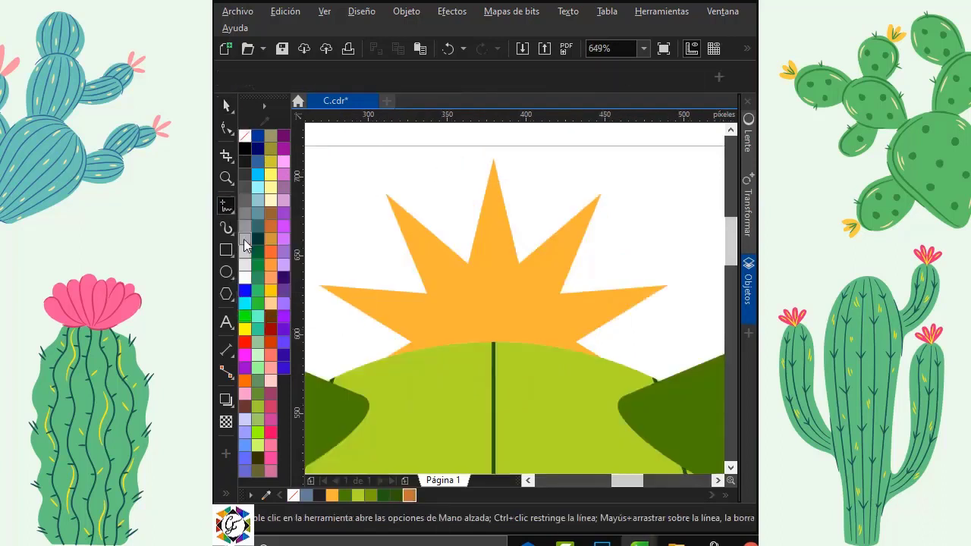
{"action": "left_click", "coordinate": [414, 358]}
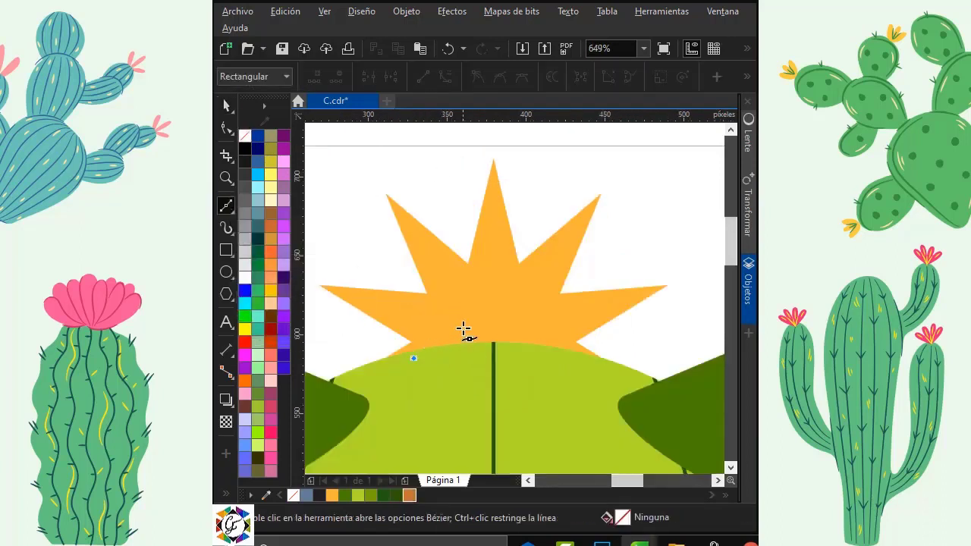
{"action": "left_click", "coordinate": [449, 331]}
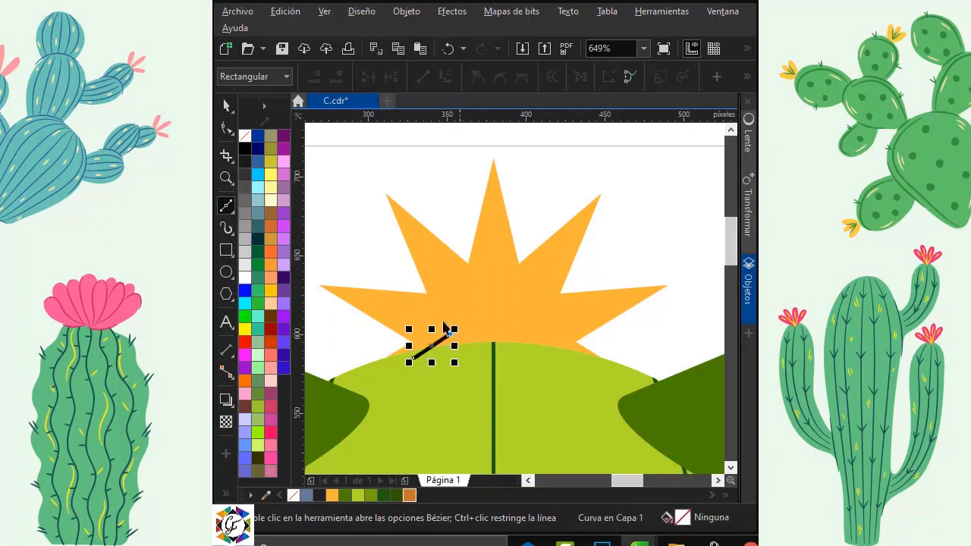
{"action": "left_click", "coordinate": [403, 311]}
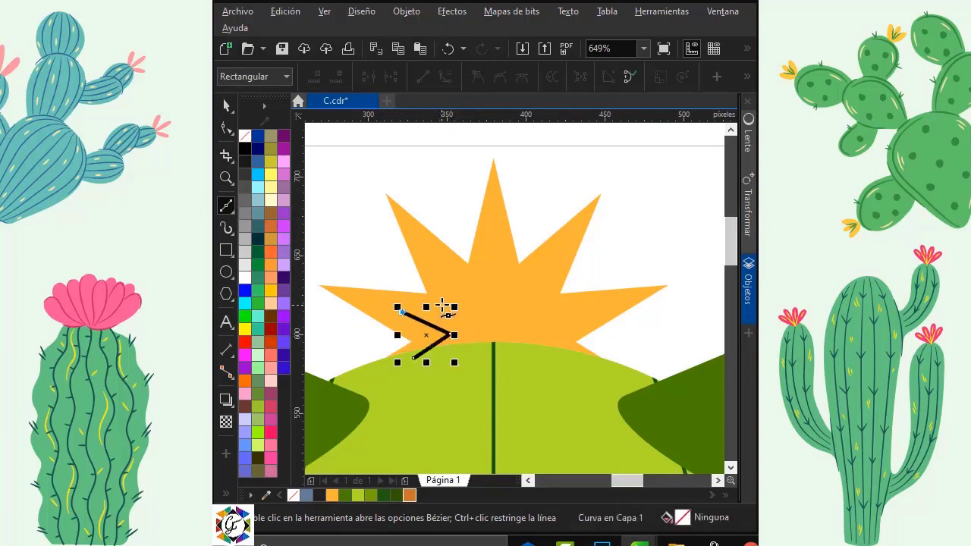
{"action": "left_click", "coordinate": [458, 317]}
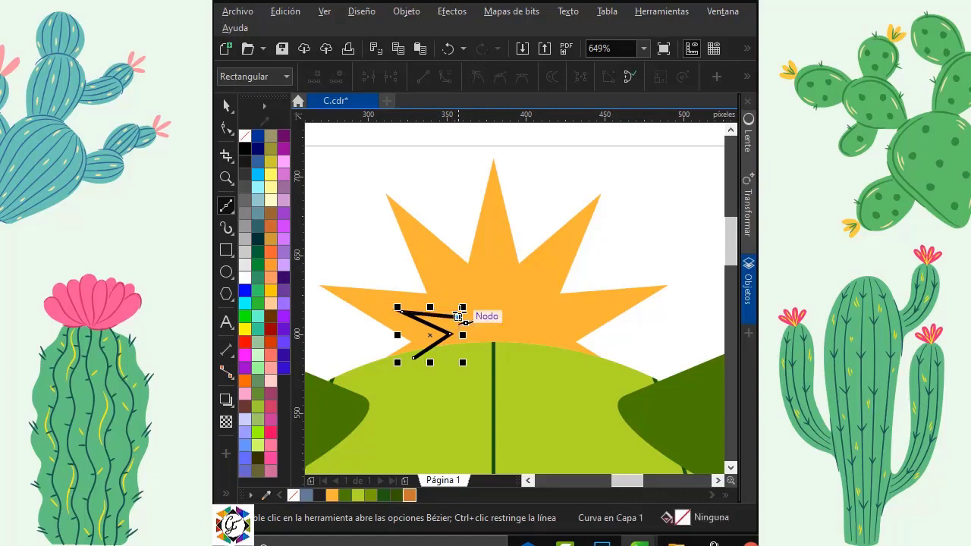
{"action": "left_click", "coordinate": [447, 275]}
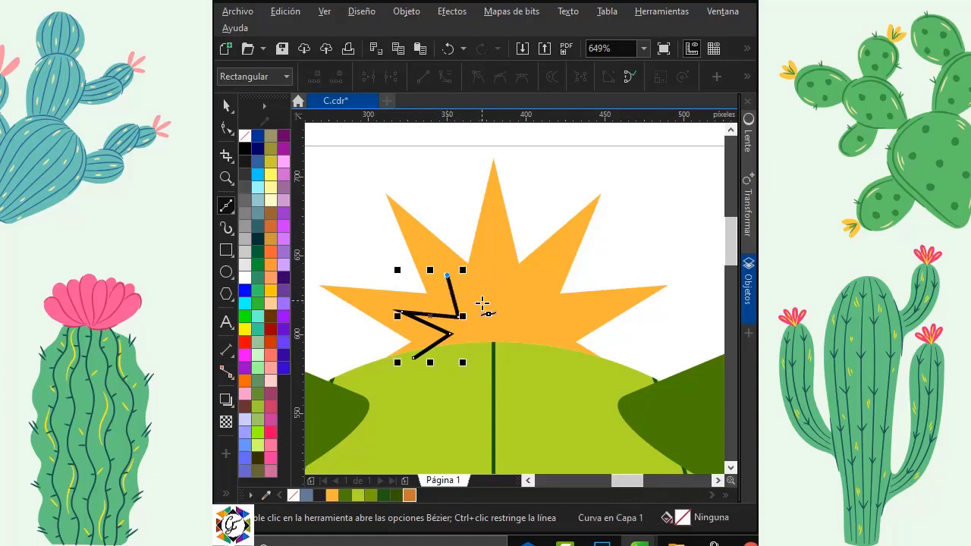
{"action": "left_click", "coordinate": [483, 303]}
{"action": "left_click", "coordinate": [493, 277]}
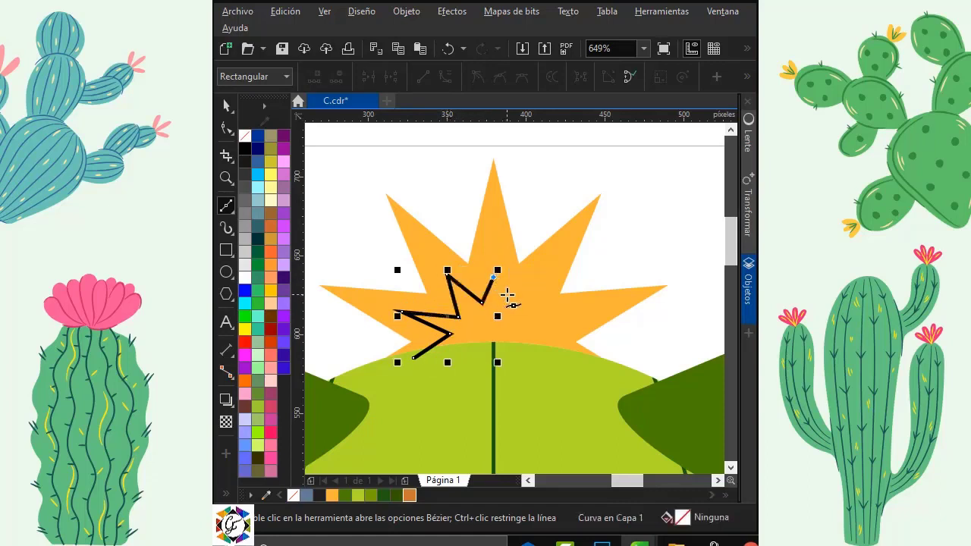
{"action": "left_click", "coordinate": [509, 300]}
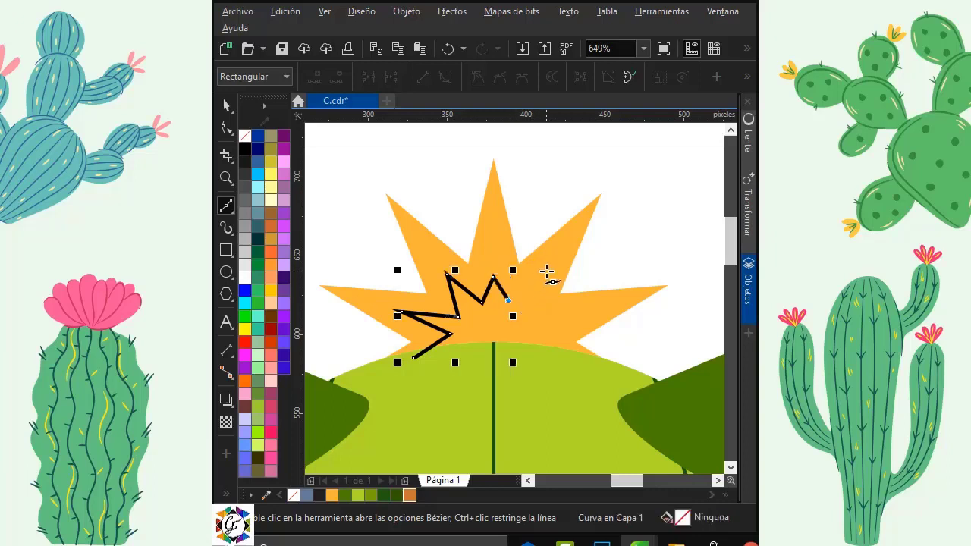
{"action": "left_click", "coordinate": [548, 264]}
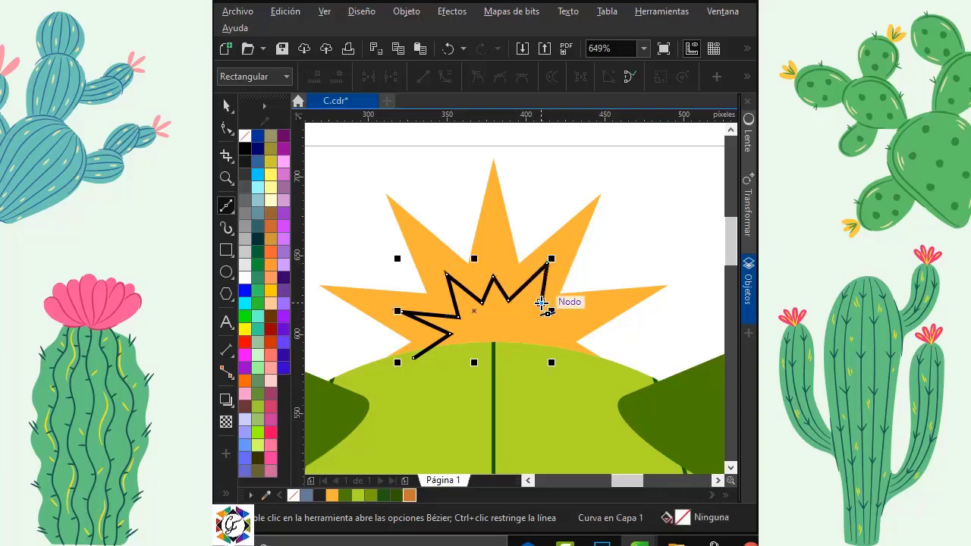
{"action": "left_click", "coordinate": [540, 303]}
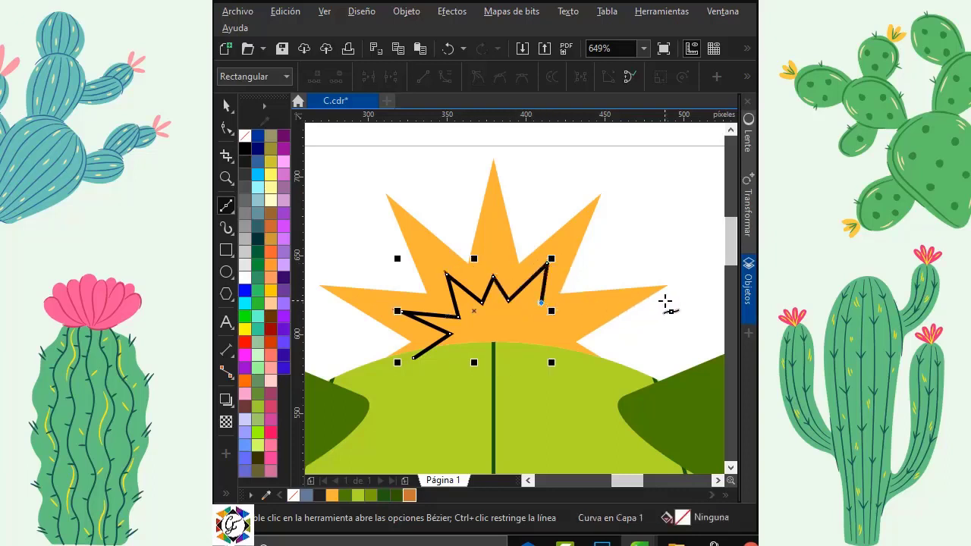
{"action": "left_click", "coordinate": [672, 302]}
{"action": "left_click", "coordinate": [601, 382]}
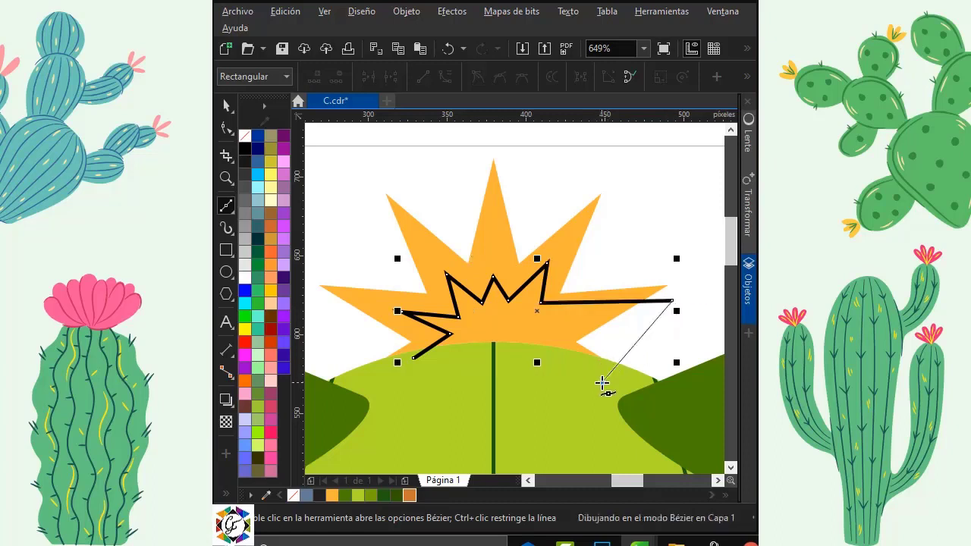
Step: Smart Fill the hair area between the zigzag line and the top of the head, and delete the zigzag line
{"action": "left_click", "coordinate": [226, 494]}
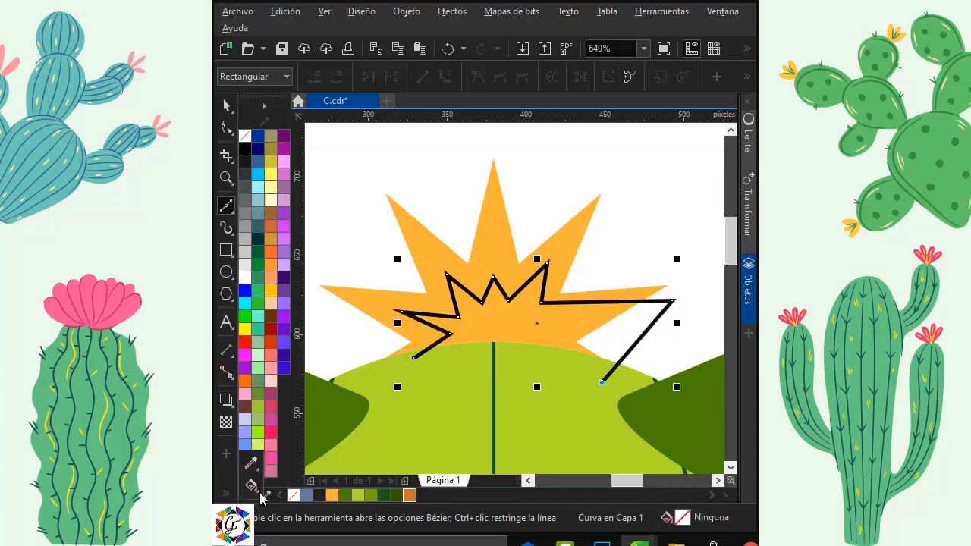
{"action": "left_click", "coordinate": [258, 492]}
{"action": "left_click", "coordinate": [271, 500]}
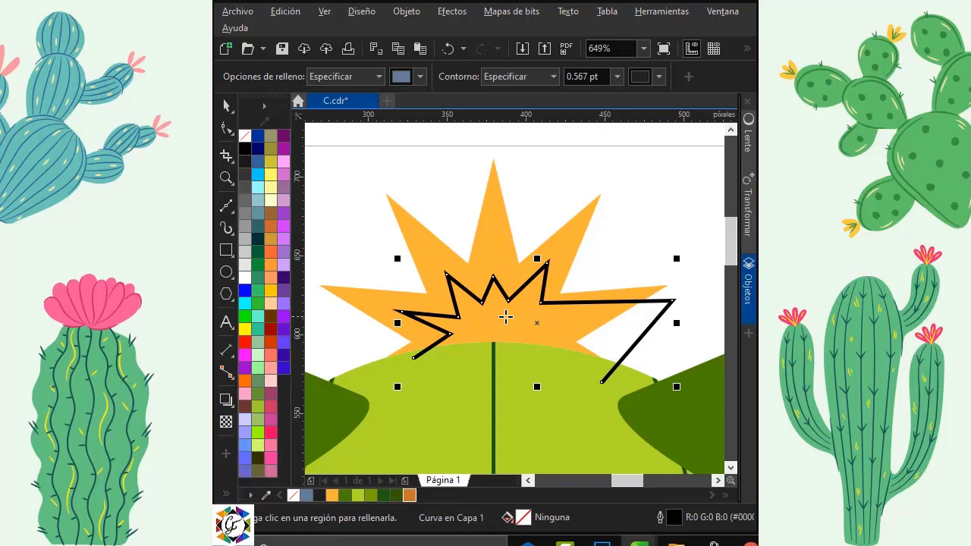
{"action": "left_click", "coordinate": [506, 317]}
{"action": "left_click", "coordinate": [226, 106]}
{"action": "left_click", "coordinate": [597, 228]}
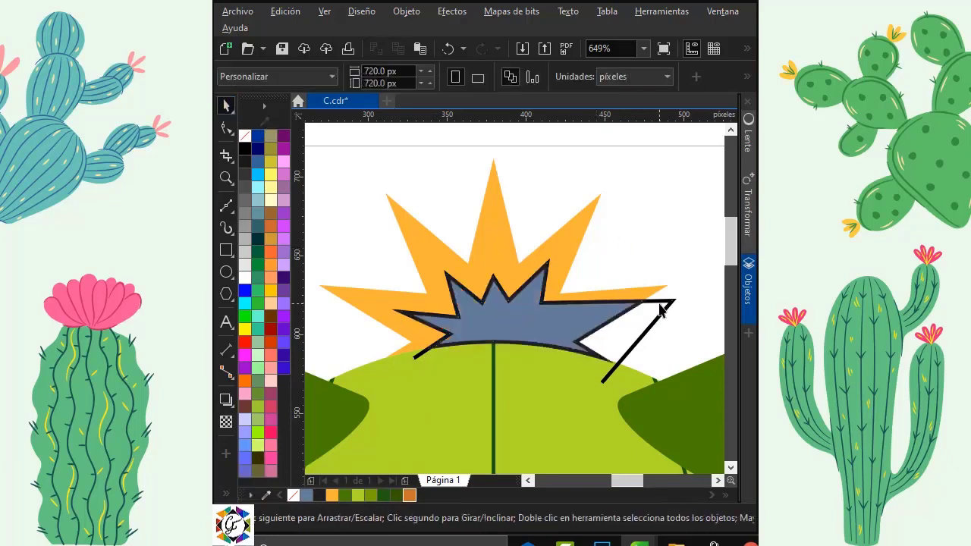
{"action": "left_click", "coordinate": [666, 304]}
{"action": "key", "text": "Delete"}
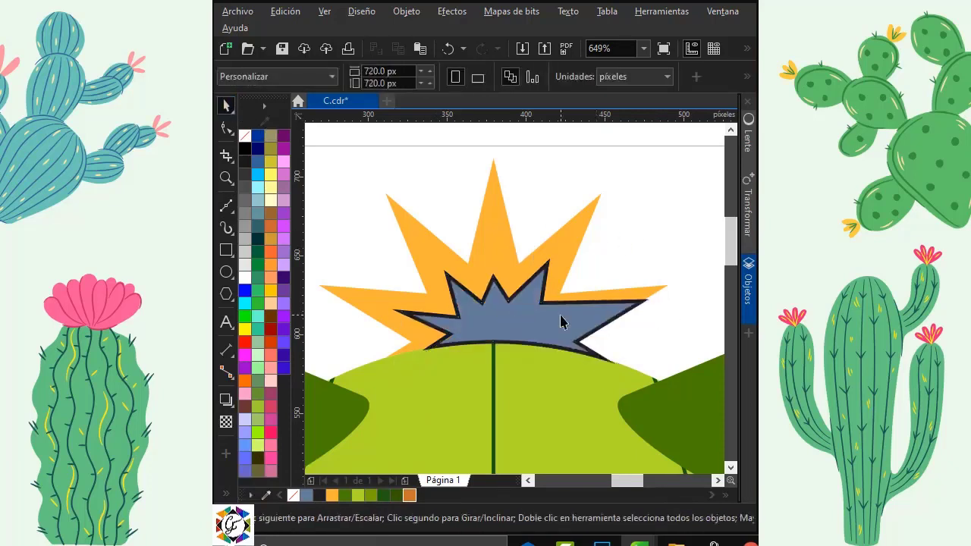
Step: Fill the new spiky hair shape with the dark orange document colour and remove its outline
{"action": "left_click", "coordinate": [561, 322]}
{"action": "left_click", "coordinate": [409, 495]}
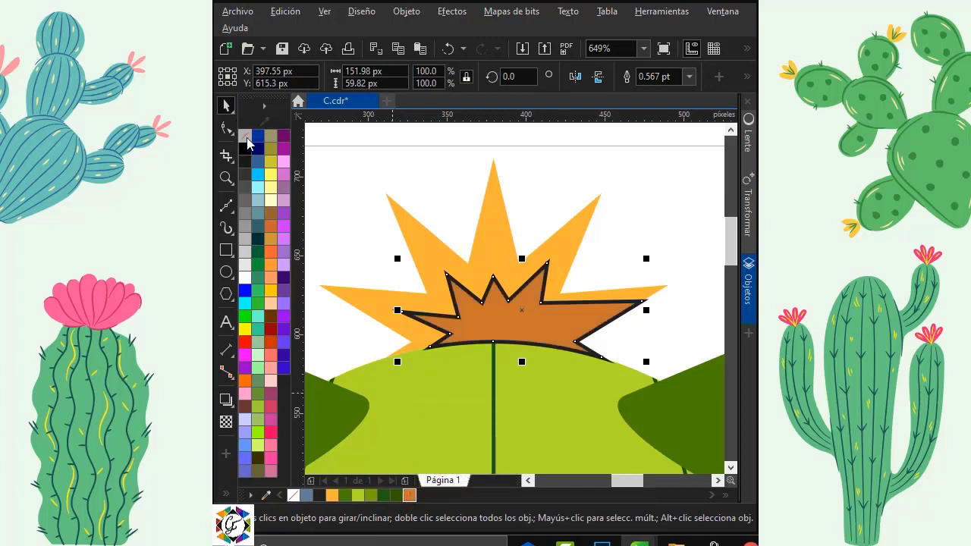
{"action": "right_click", "coordinate": [245, 137]}
{"action": "left_click", "coordinate": [418, 163]}
Step: PowerClip the dark orange shadow shape inside the orange star hair
{"action": "left_click", "coordinate": [524, 311]}
{"action": "right_click", "coordinate": [524, 311]}
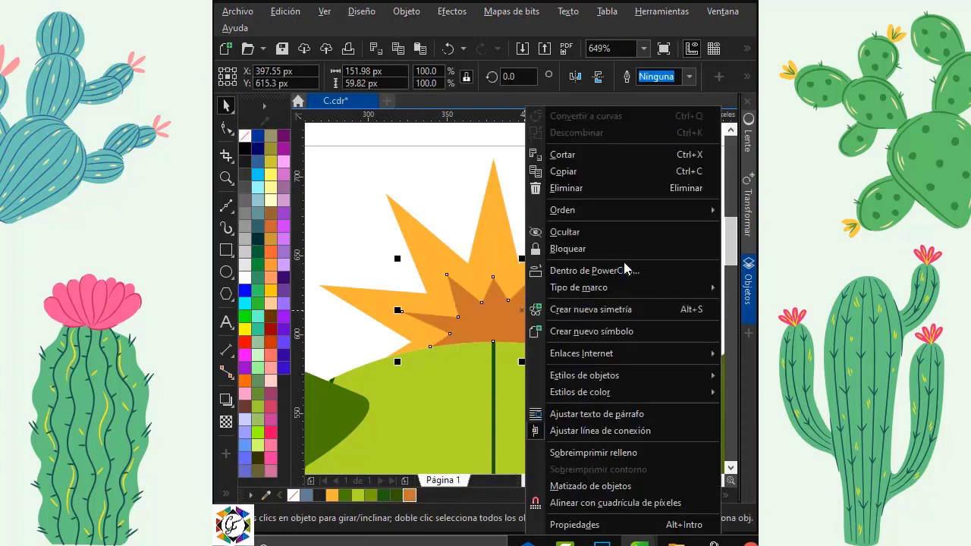
{"action": "left_click", "coordinate": [626, 270]}
{"action": "left_click", "coordinate": [501, 235]}
{"action": "left_click", "coordinate": [636, 195]}
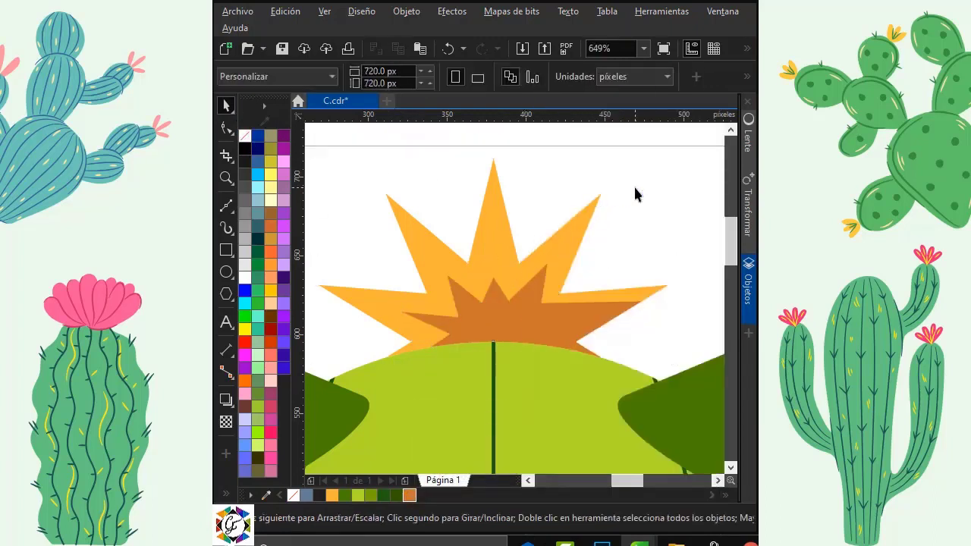
Step: Save the drawing and hide the group of six green spikes
{"action": "key", "text": "ctrl+s"}
{"action": "key", "text": "F4"}
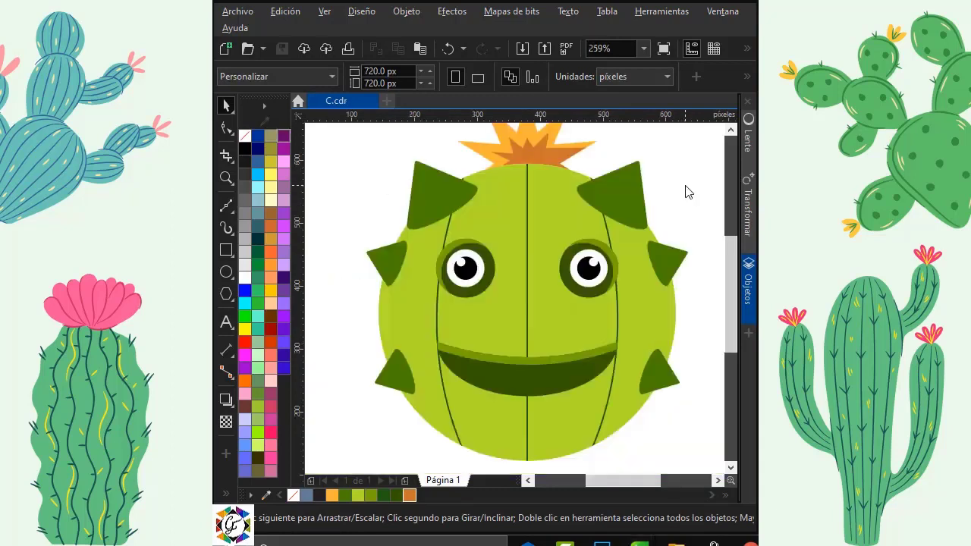
{"action": "left_click", "coordinate": [748, 283]}
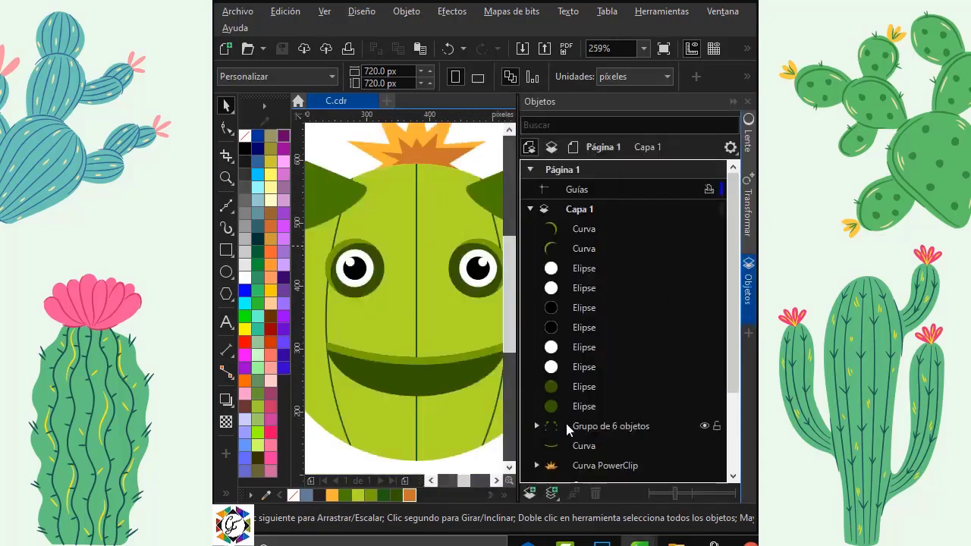
{"action": "left_click", "coordinate": [747, 302]}
Step: Duplicate the face circle about 29 px to the left, remove the copy's fill and give it a black outline
{"action": "left_click", "coordinate": [657, 277]}
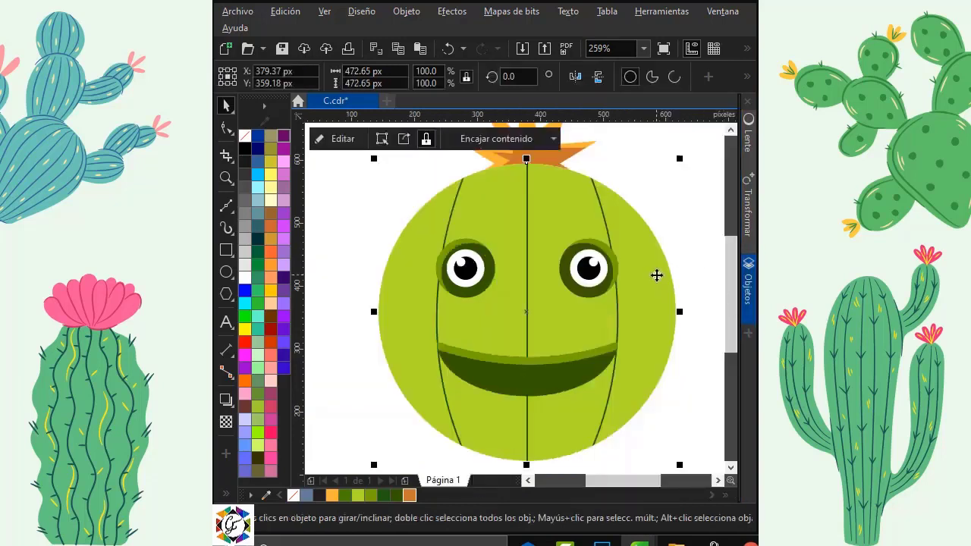
{"action": "left_click_drag", "start_coordinate": [654, 275], "coordinate": [634, 279]}
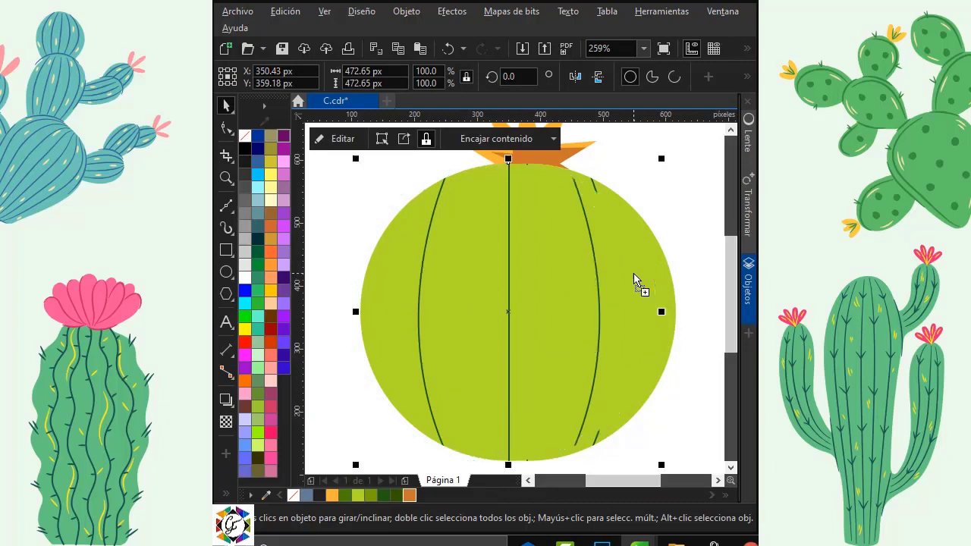
{"action": "left_click", "coordinate": [244, 137]}
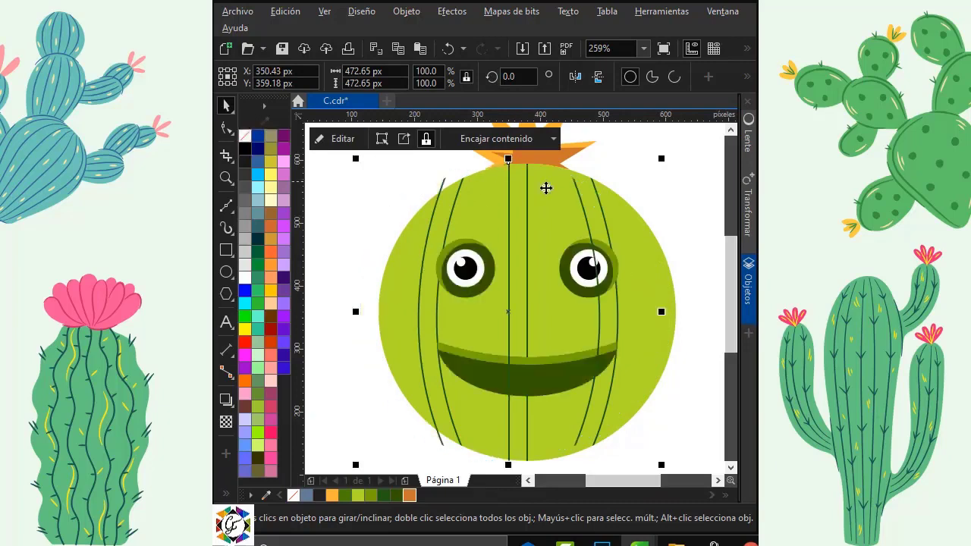
{"action": "right_click", "coordinate": [245, 153]}
Step: Enlarge the outlined circle to about 514 px and shift it up and left, leaving a crescent along the face's right edge
{"action": "mouse_move", "coordinate": [560, 195]}
{"action": "left_mouse_down"}
{"action": "mouse_move", "coordinate": [550, 188]}
{"action": "mouse_move", "coordinate": [544, 202]}
{"action": "left_mouse_up"}
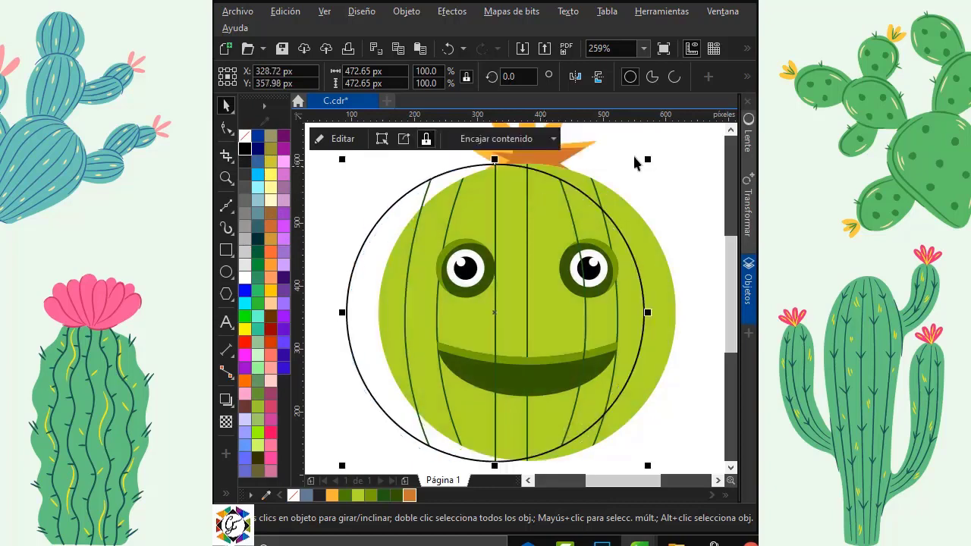
{"action": "left_click_drag", "start_coordinate": [647, 156], "coordinate": [665, 143]}
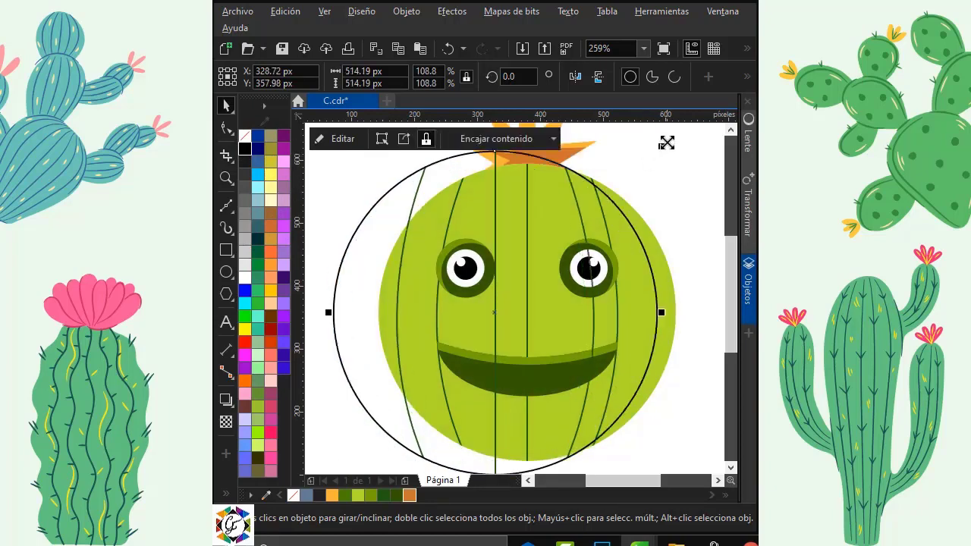
{"action": "mouse_move", "coordinate": [619, 230]}
{"action": "left_mouse_down"}
{"action": "mouse_move", "coordinate": [612, 220]}
{"action": "mouse_move", "coordinate": [615, 229]}
{"action": "left_mouse_up"}
Step: Smart Fill the crescent on the right edge of the face
{"action": "left_click", "coordinate": [225, 494]}
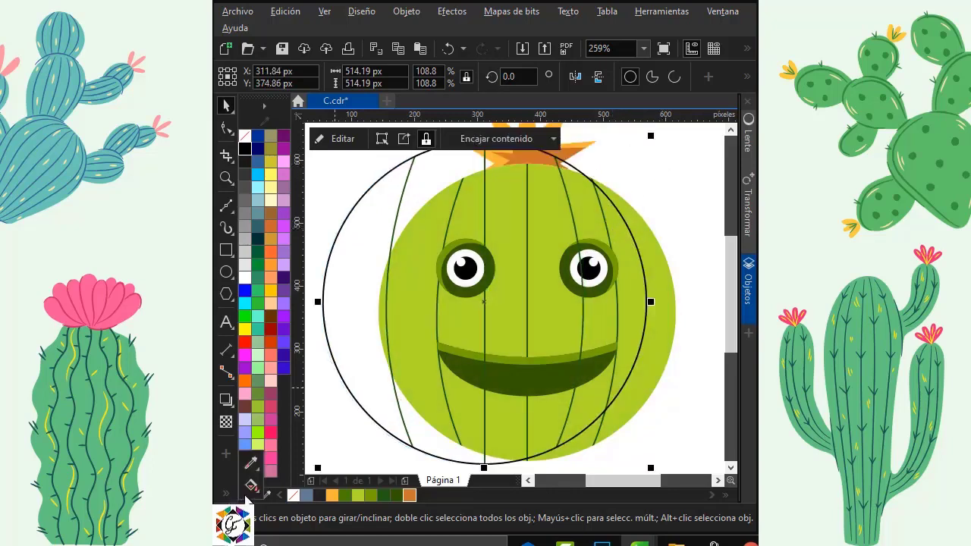
{"action": "left_click", "coordinate": [251, 485]}
{"action": "left_click", "coordinate": [289, 501]}
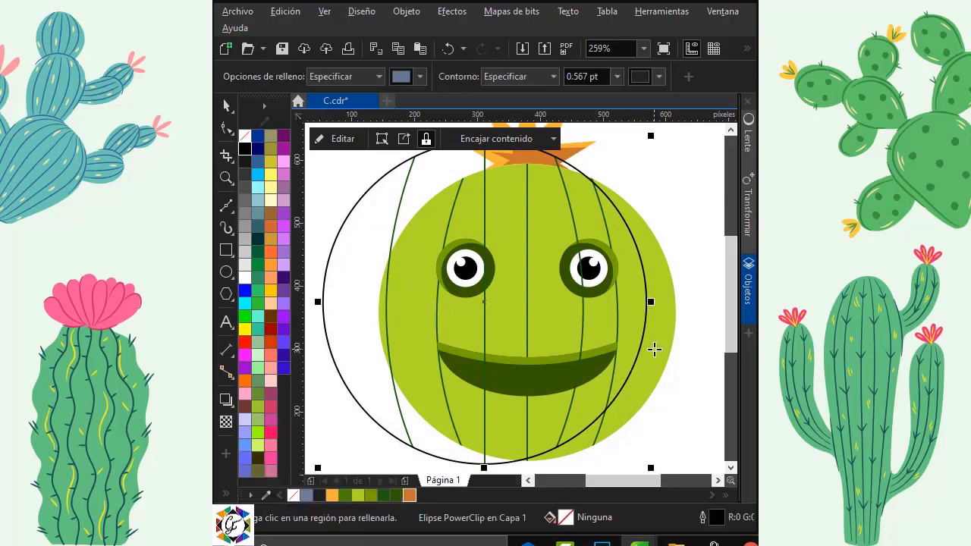
{"action": "left_click", "coordinate": [660, 348]}
{"action": "left_click", "coordinate": [226, 107]}
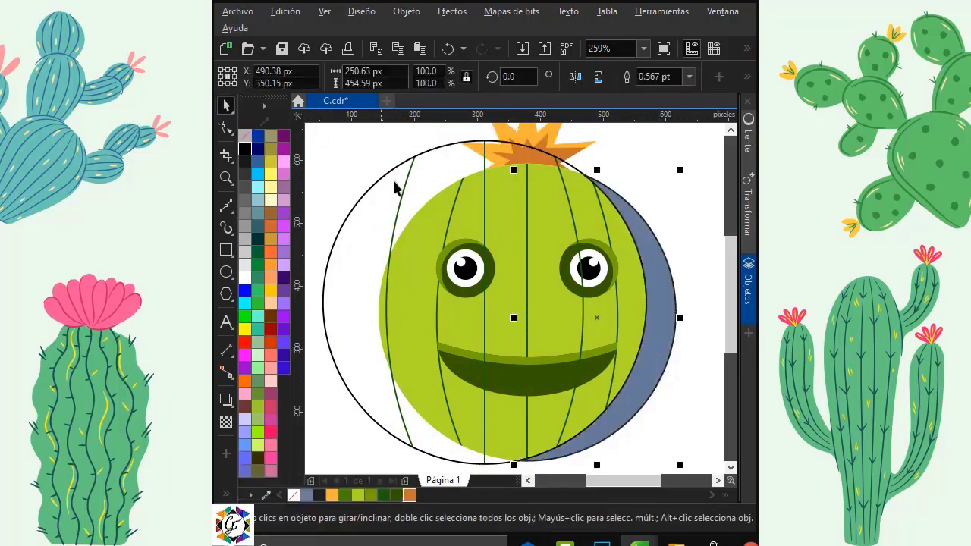
Step: Move the outlined circle to the right across the face and Smart Fill the crescent on the face's left edge
{"action": "left_click_drag", "start_coordinate": [384, 204], "coordinate": [472, 209]}
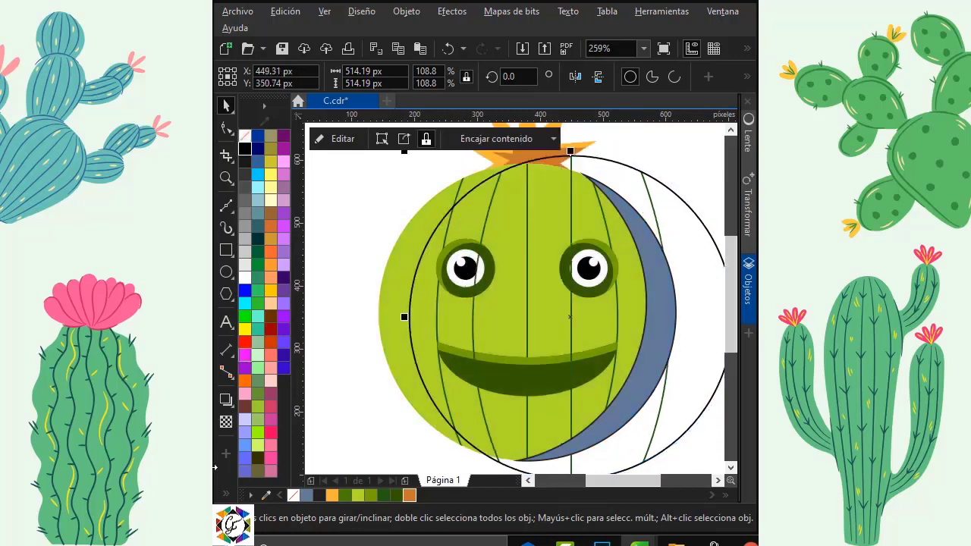
{"action": "left_click", "coordinate": [226, 495]}
{"action": "left_click", "coordinate": [250, 484]}
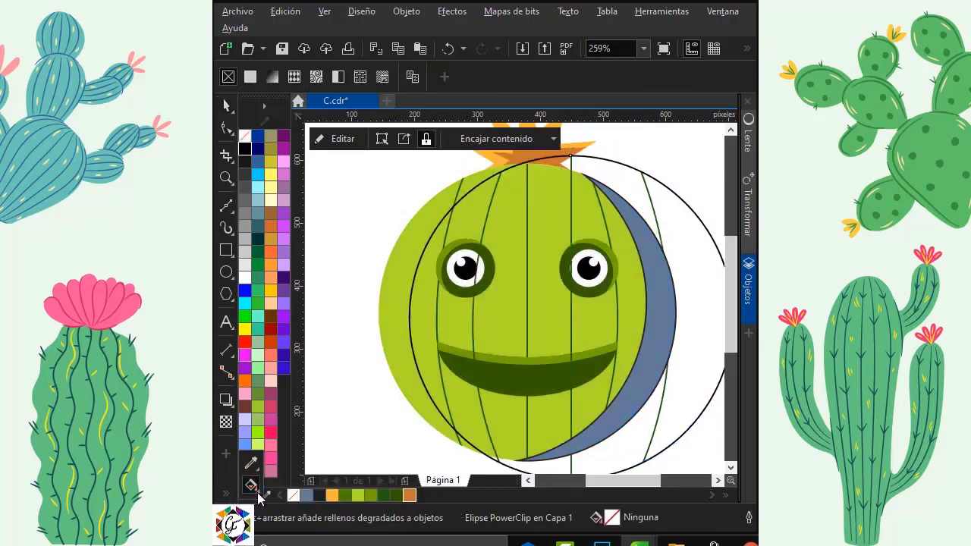
{"action": "left_click", "coordinate": [271, 502]}
{"action": "left_click", "coordinate": [419, 226]}
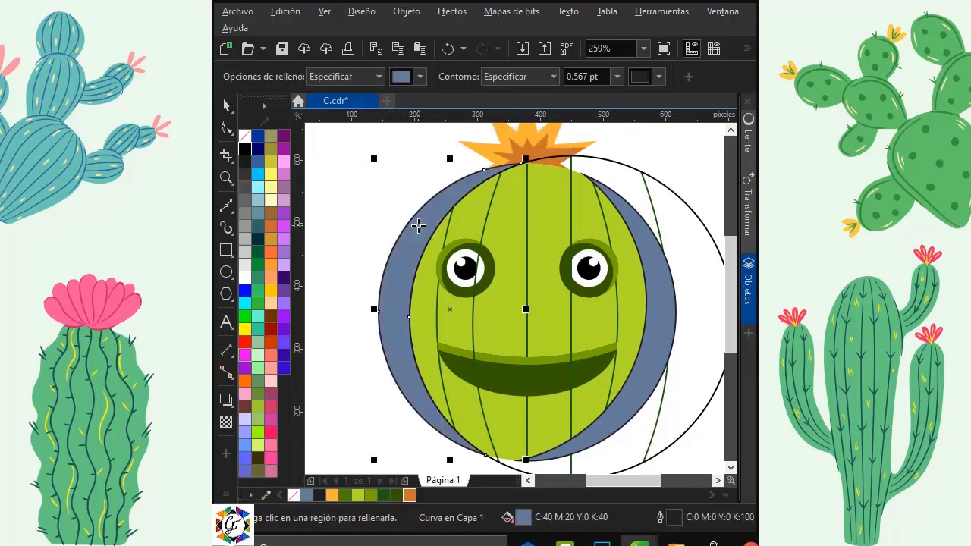
{"action": "left_click", "coordinate": [226, 106]}
Step: Delete the large outlined circle copy together with its clipped lines
{"action": "left_click", "coordinate": [354, 205]}
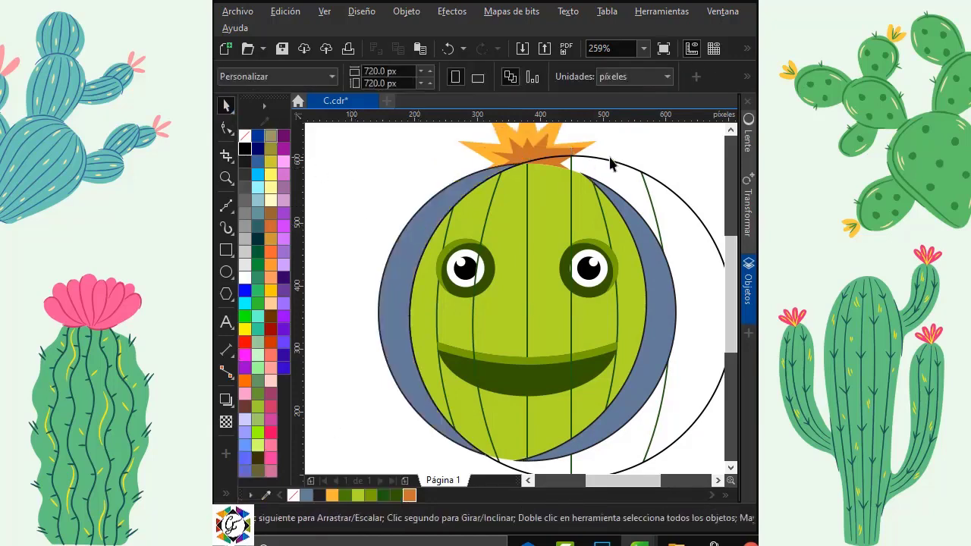
{"action": "left_click", "coordinate": [615, 173]}
{"action": "key", "text": "Delete"}
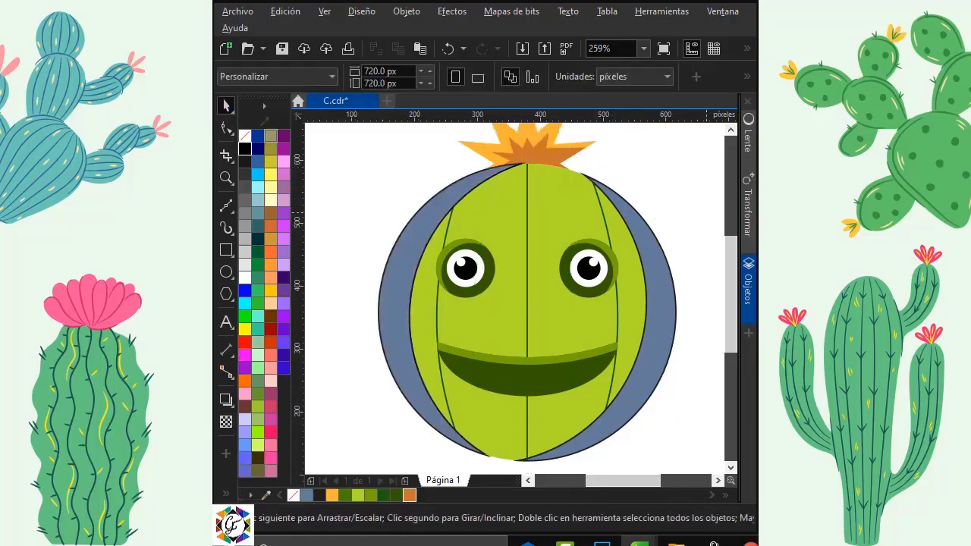
Step: Remove the outlines from both crescents and select the right one
{"action": "left_click", "coordinate": [654, 317]}
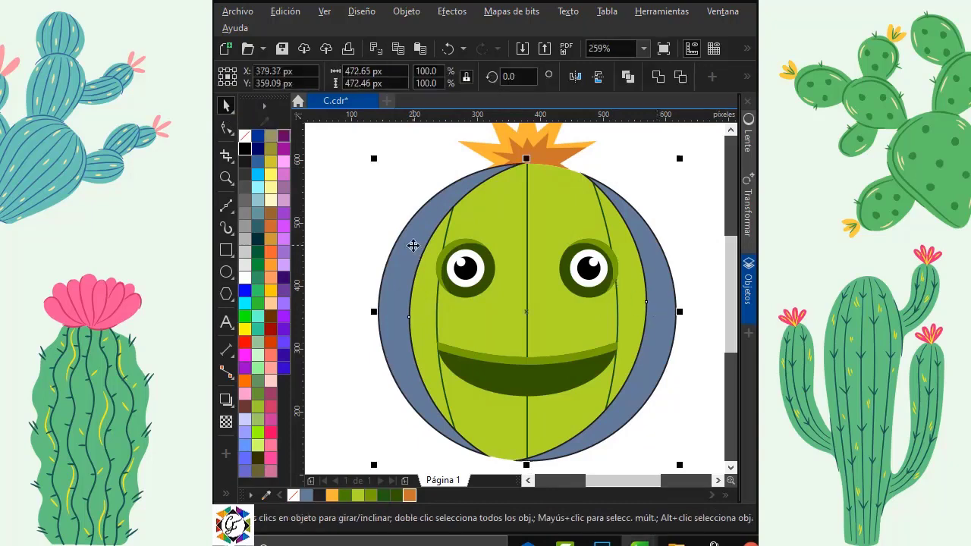
{"action": "right_click", "coordinate": [245, 135]}
{"action": "left_click", "coordinate": [657, 254]}
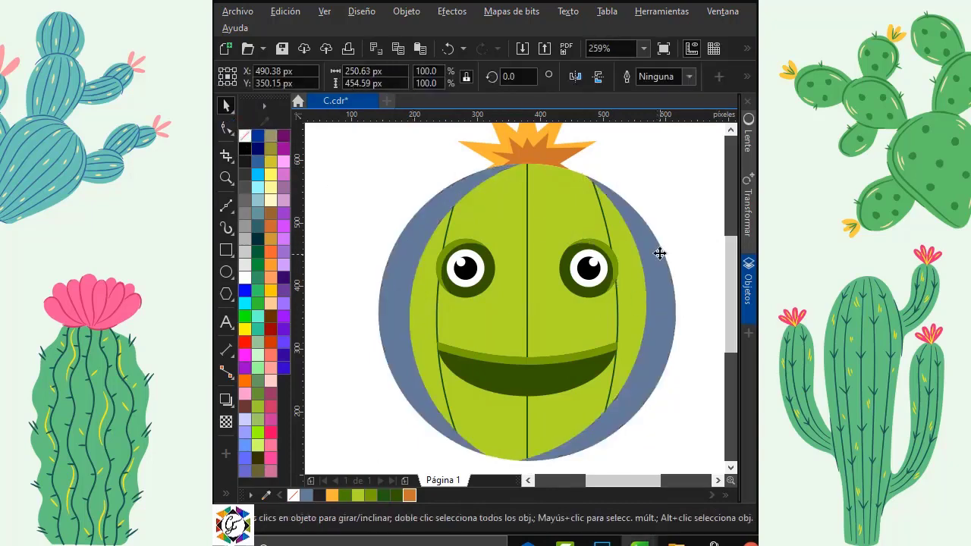
Step: Fill the crescent on the face's right edge with black and the one on the left edge with white
{"action": "left_click", "coordinate": [412, 210]}
{"action": "left_click", "coordinate": [420, 222]}
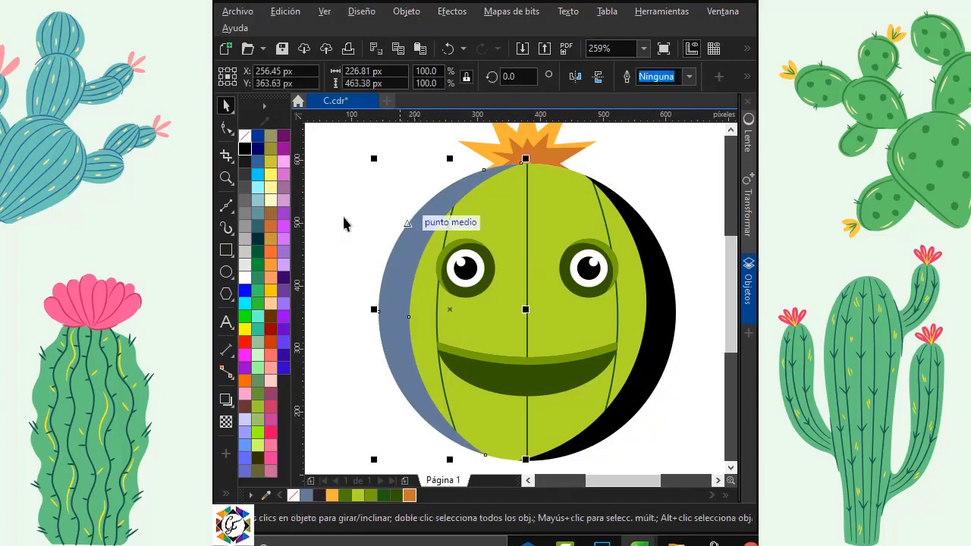
{"action": "left_click", "coordinate": [244, 277]}
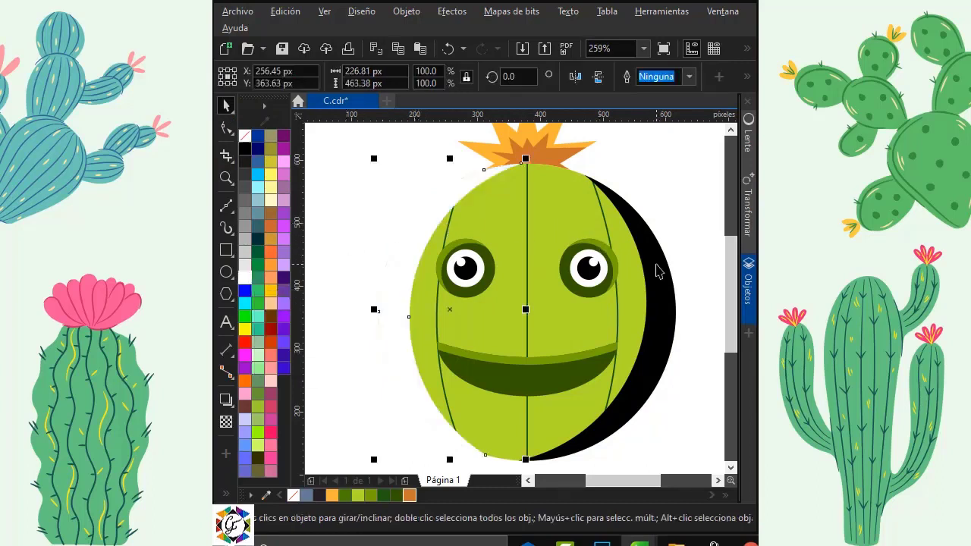
Step: Apply a uniform transparency of 70 to both face crescents
{"action": "left_click", "coordinate": [226, 422]}
{"action": "left_click", "coordinate": [543, 160]}
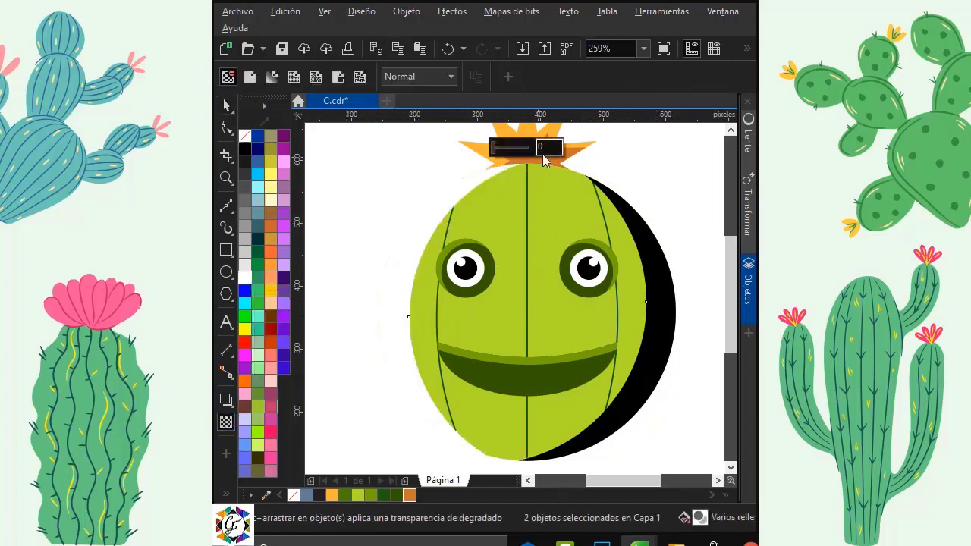
{"action": "left_click", "coordinate": [537, 149]}
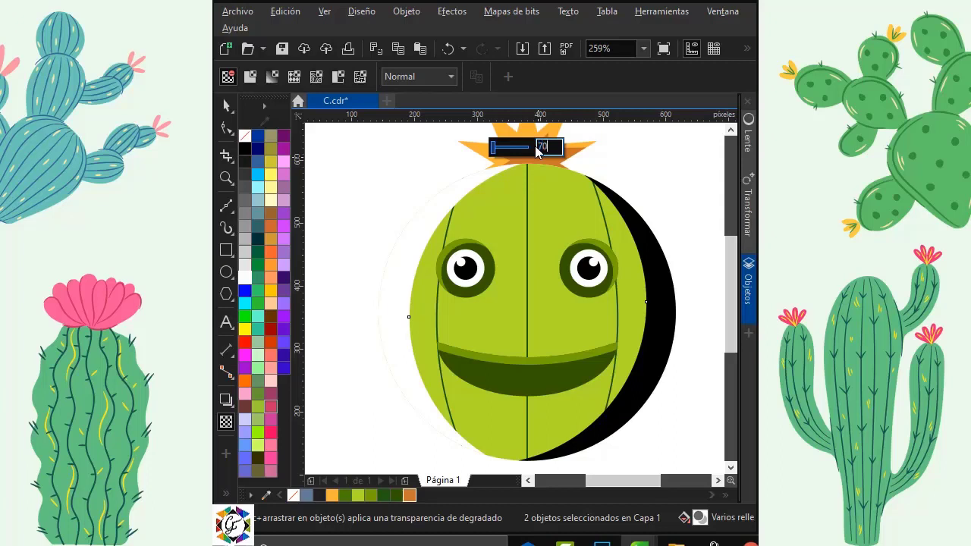
{"action": "key", "text": "Return"}
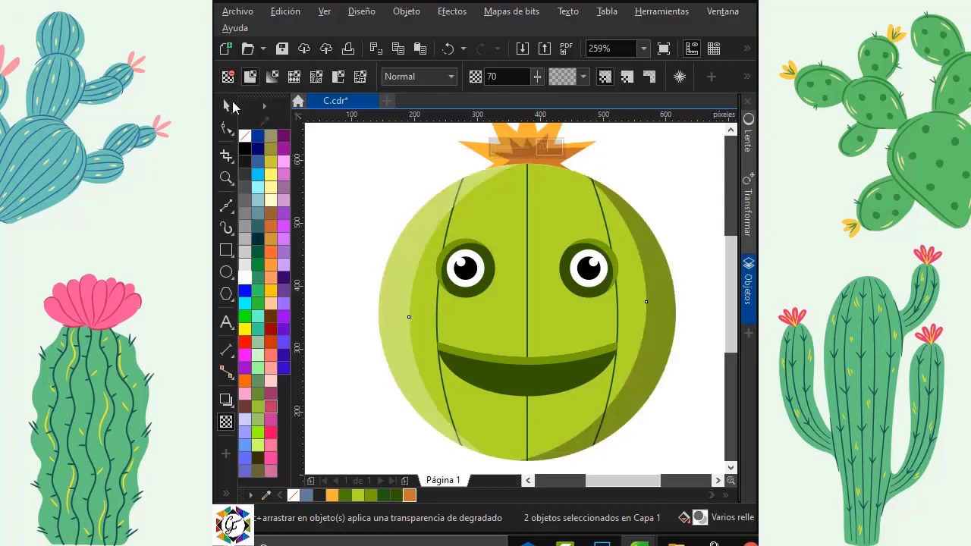
Step: Place the right and the left crescent inside the round green face with PowerClip
{"action": "left_click", "coordinate": [226, 105]}
{"action": "left_click", "coordinate": [371, 179]}
{"action": "right_click", "coordinate": [651, 244]}
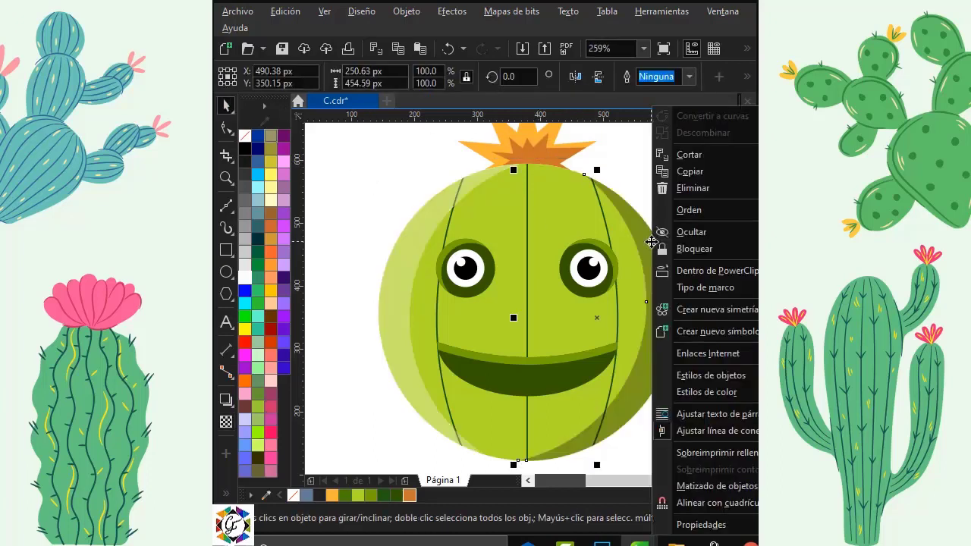
{"action": "left_click", "coordinate": [703, 271]}
{"action": "left_click", "coordinate": [576, 213]}
{"action": "right_click", "coordinate": [445, 206]}
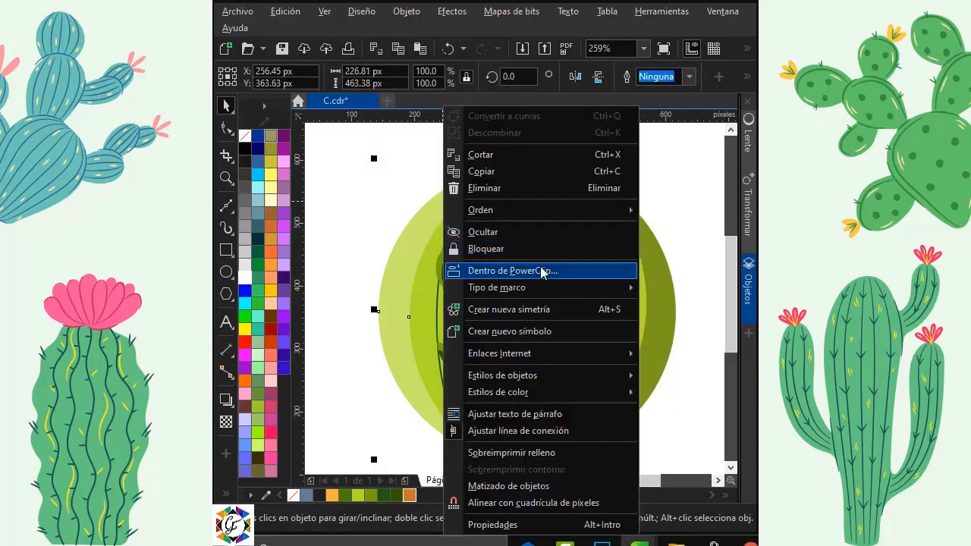
{"action": "left_click", "coordinate": [542, 271]}
{"action": "left_click", "coordinate": [495, 211]}
{"action": "left_click", "coordinate": [624, 163]}
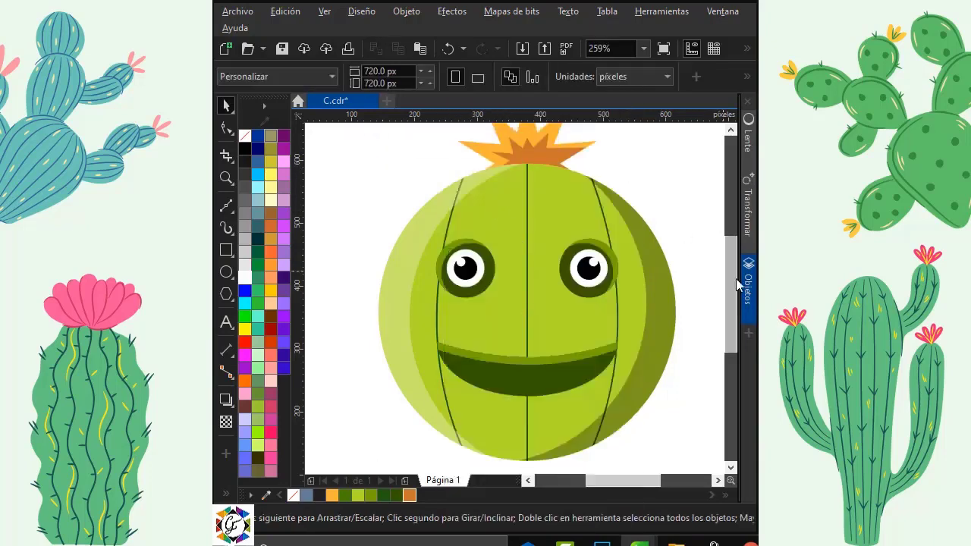
Step: Unhide the group of six spikes and ungroup it completely
{"action": "left_click", "coordinate": [750, 293]}
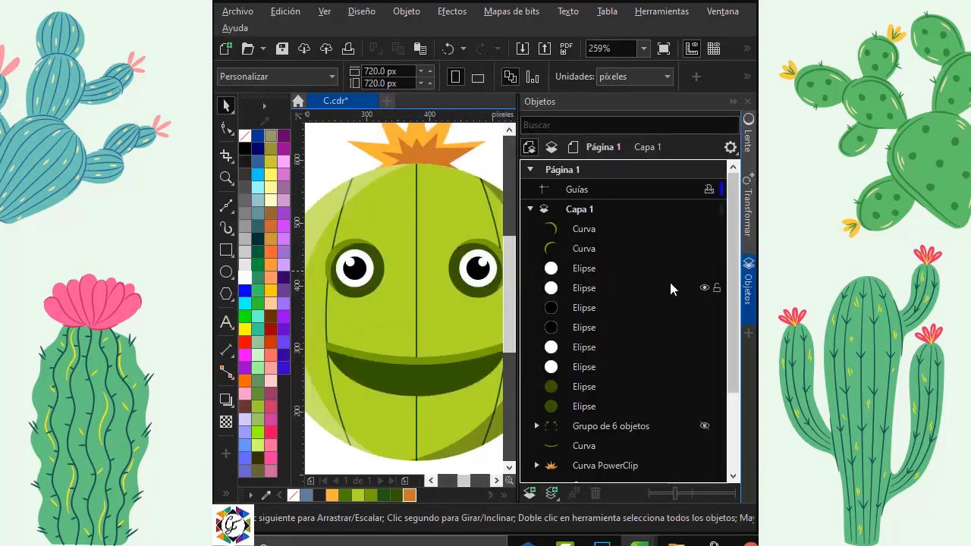
{"action": "left_click", "coordinate": [704, 427]}
{"action": "left_click", "coordinate": [748, 305]}
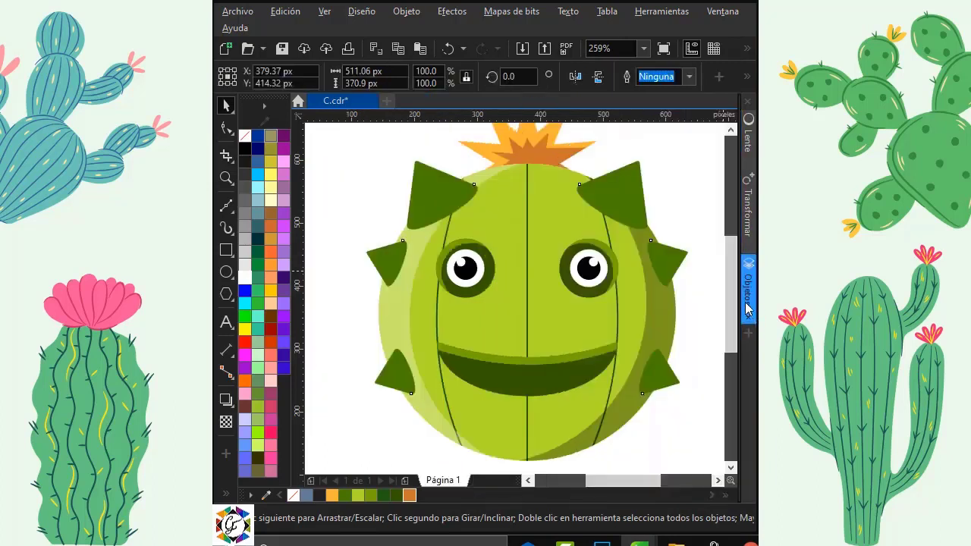
{"action": "left_click", "coordinate": [700, 218]}
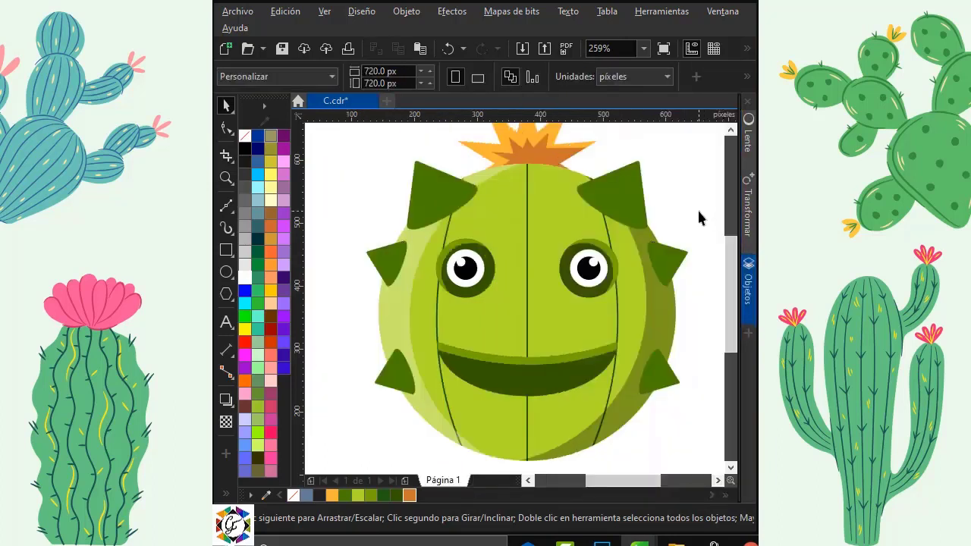
{"action": "left_click", "coordinate": [661, 369]}
{"action": "right_click", "coordinate": [662, 369]}
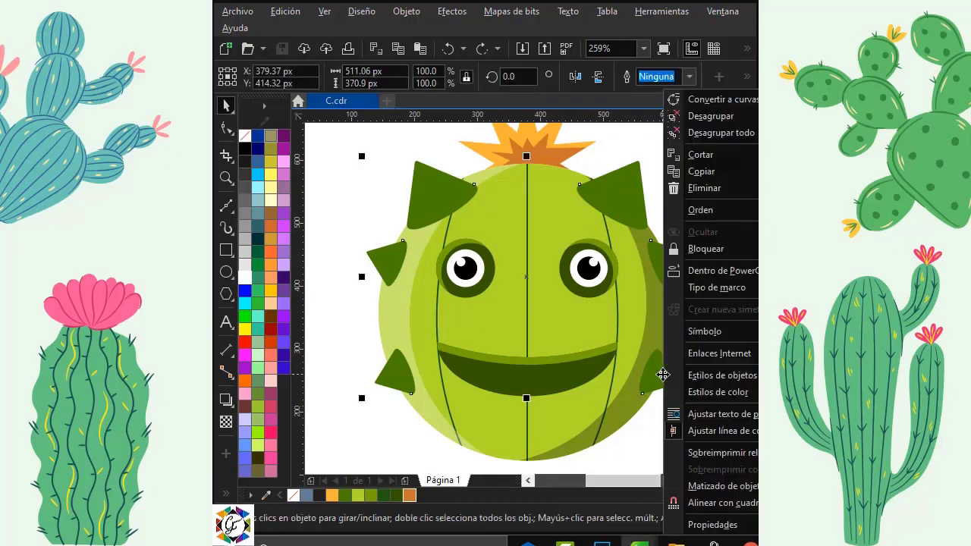
{"action": "left_click", "coordinate": [708, 134]}
{"action": "left_click", "coordinate": [655, 428]}
Step: Fill the lower spike on the face's right side with the darkest green from the document palette
{"action": "left_click", "coordinate": [657, 372]}
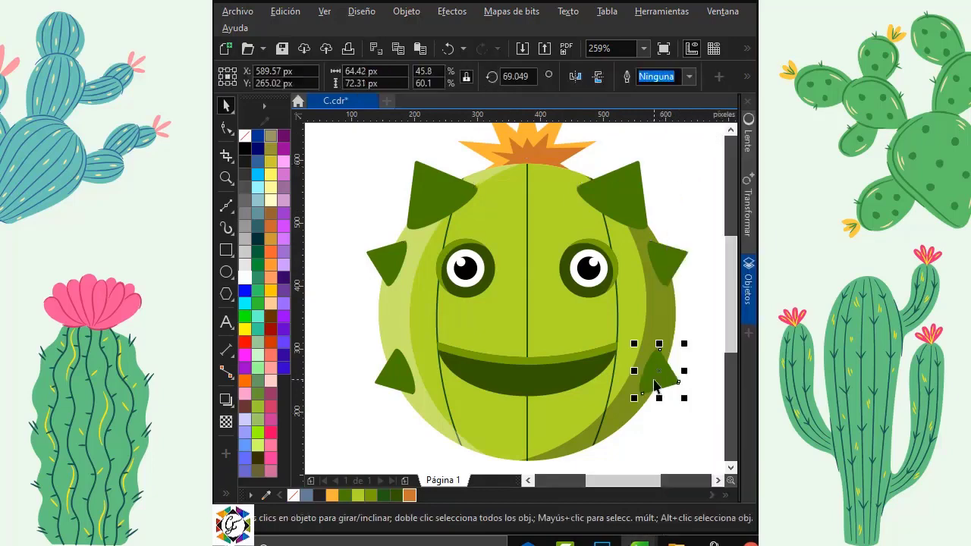
{"action": "left_click", "coordinate": [396, 496]}
{"action": "left_click", "coordinate": [697, 192]}
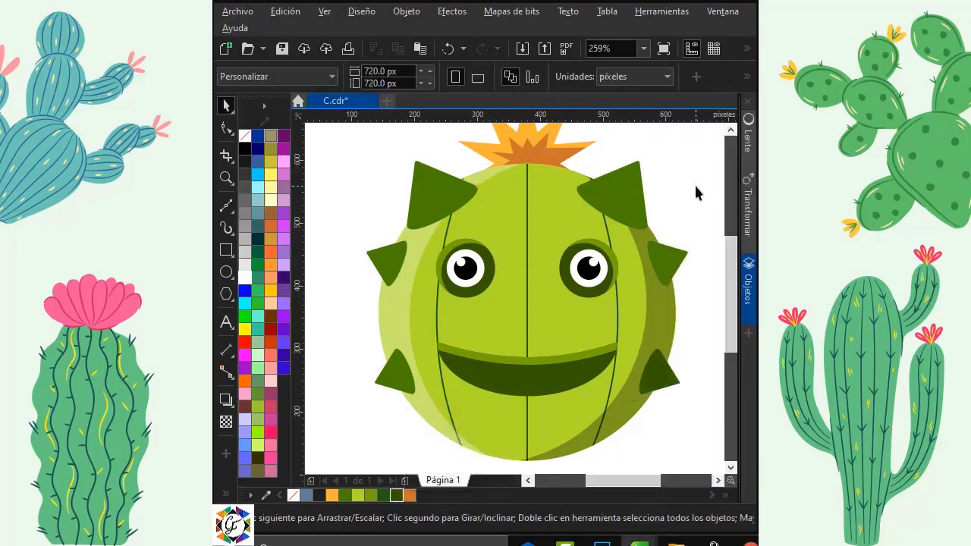
Step: Draw a freehand curve about 19 px wide and 104 px tall across the large upper-right spike
{"action": "scroll", "coordinate": [700, 171], "scroll_direction": "up", "scroll_amount": 2}
{"action": "left_click", "coordinate": [229, 212]}
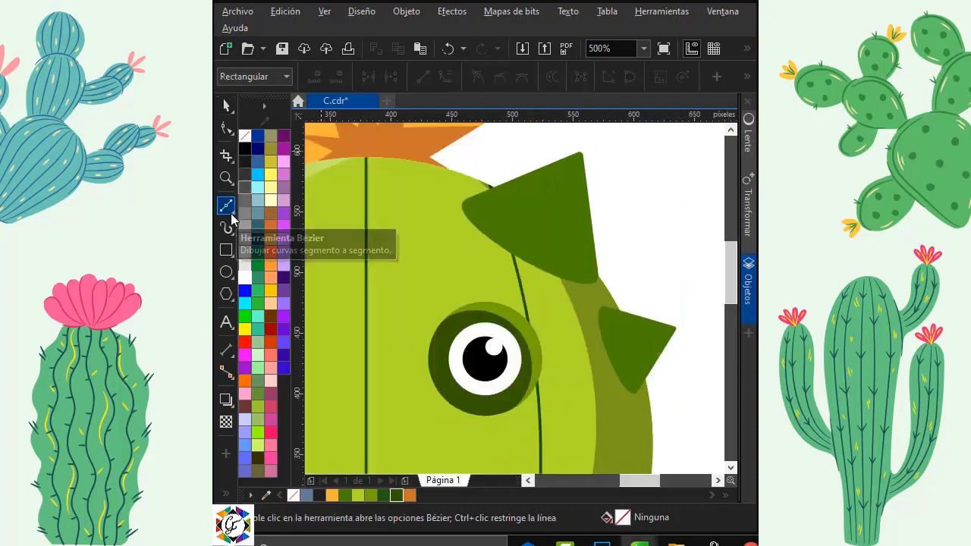
{"action": "left_click", "coordinate": [229, 212]}
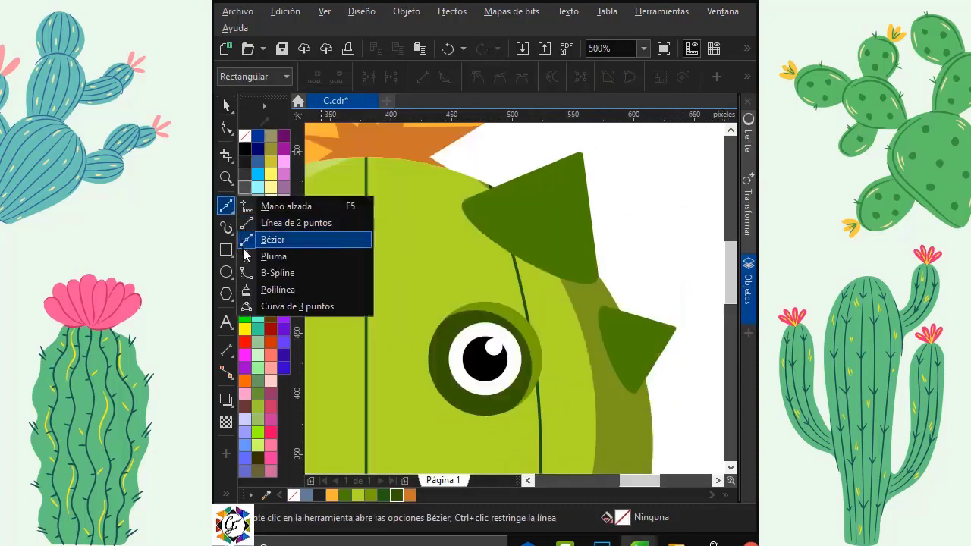
{"action": "left_click", "coordinate": [247, 206]}
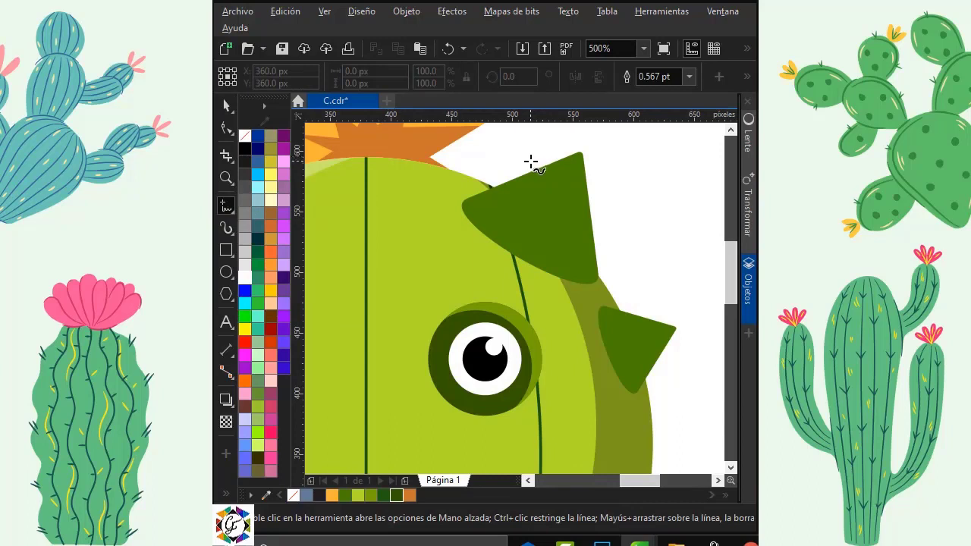
{"action": "mouse_move", "coordinate": [530, 162]}
{"action": "left_mouse_down"}
{"action": "mouse_move", "coordinate": [552, 205]}
{"action": "mouse_move", "coordinate": [549, 289]}
{"action": "left_mouse_up"}
Step: Smart Fill the outer part of the upper-right spike and delete the dividing curve
{"action": "left_click", "coordinate": [226, 493]}
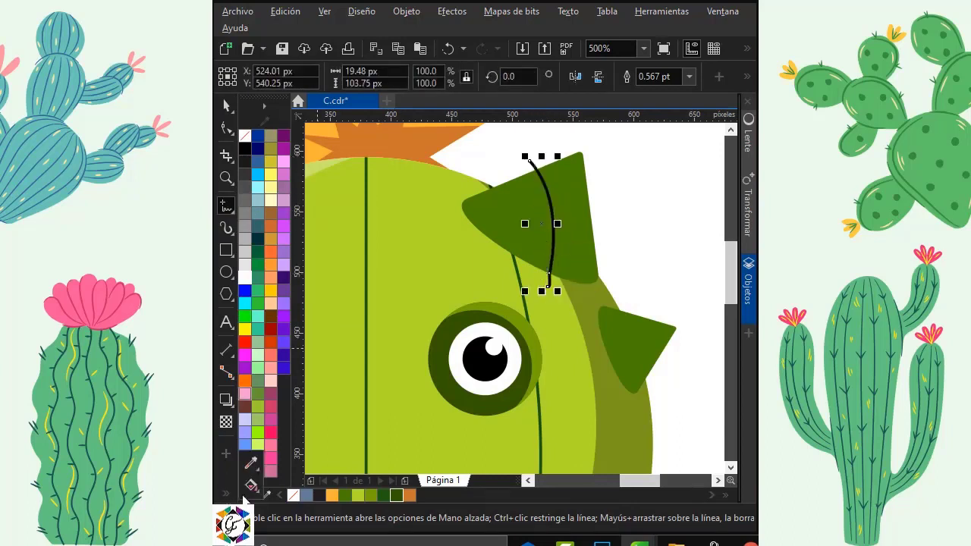
{"action": "left_click", "coordinate": [255, 490]}
{"action": "left_click", "coordinate": [258, 493]}
{"action": "left_click", "coordinate": [275, 502]}
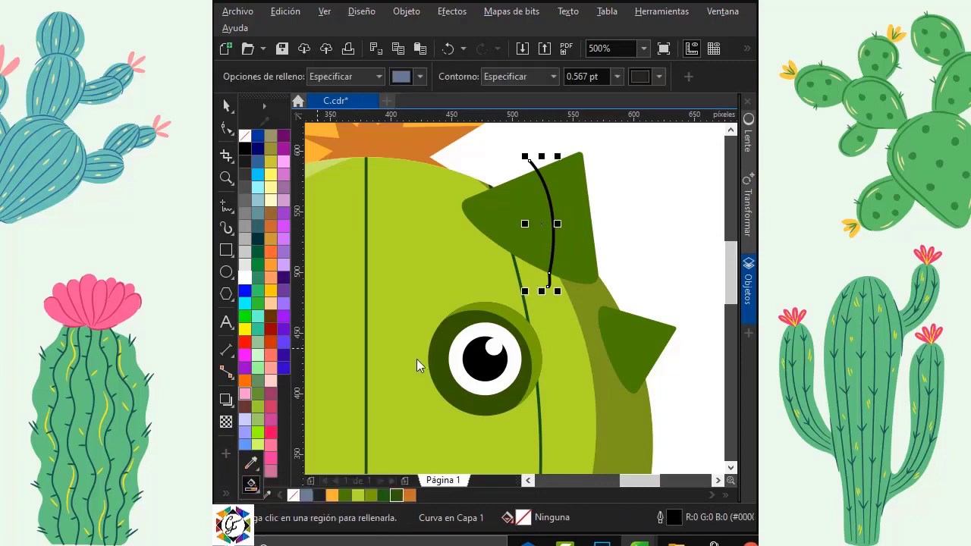
{"action": "left_click", "coordinate": [568, 191]}
{"action": "key", "text": "space"}
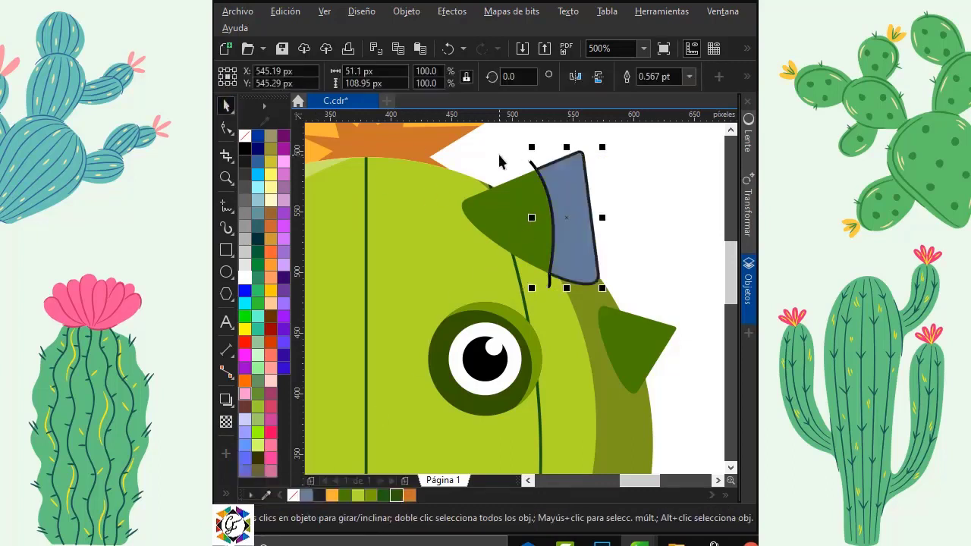
{"action": "left_click", "coordinate": [500, 161]}
{"action": "left_click", "coordinate": [535, 167]}
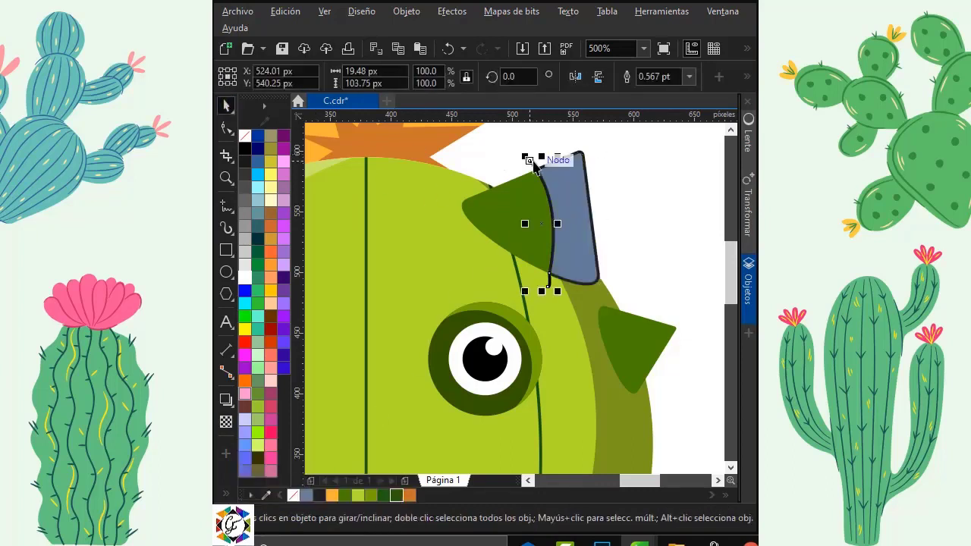
{"action": "key", "text": "Escape"}
Step: Fill the outer section of the upper-right spike with the darkest green and remove its outline
{"action": "left_click", "coordinate": [576, 253]}
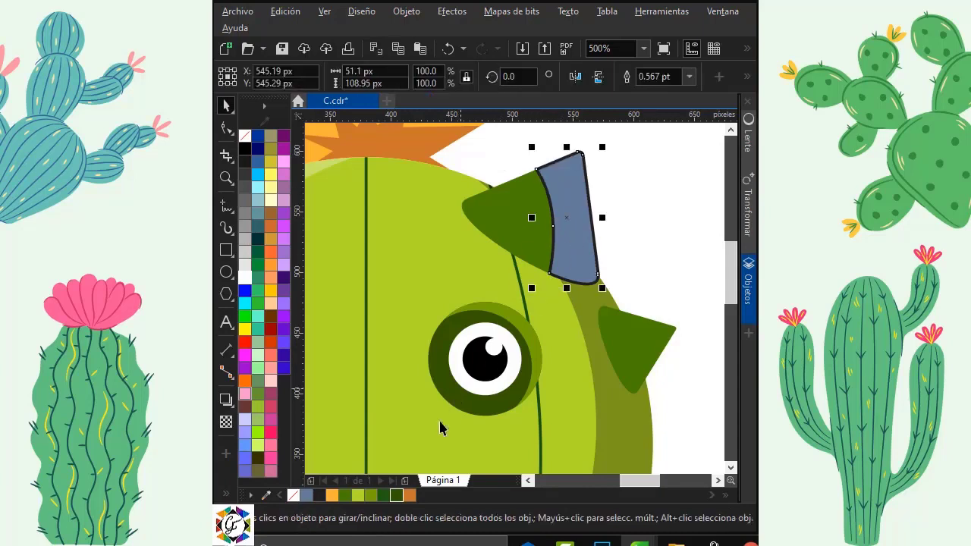
{"action": "left_click", "coordinate": [397, 496]}
{"action": "right_click", "coordinate": [245, 136]}
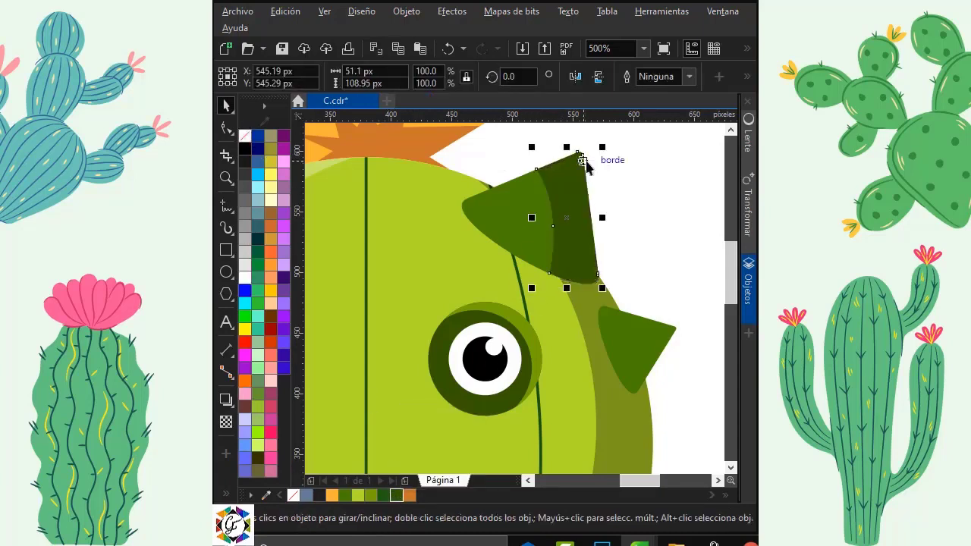
{"action": "right_click", "coordinate": [562, 175]}
Step: Fill the middle spike on the face's right side with the darkest green
{"action": "left_click", "coordinate": [631, 270]}
{"action": "left_click", "coordinate": [520, 228]}
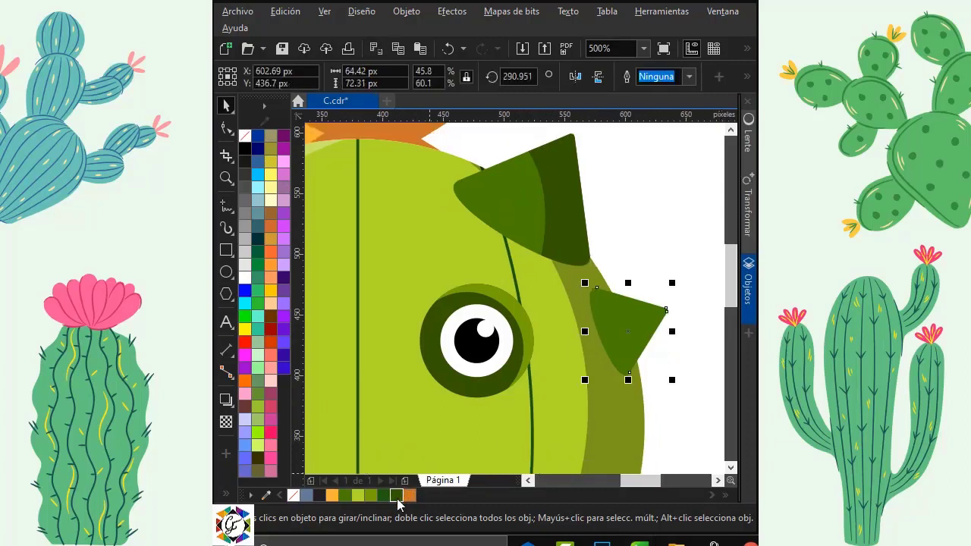
{"action": "left_click", "coordinate": [397, 498]}
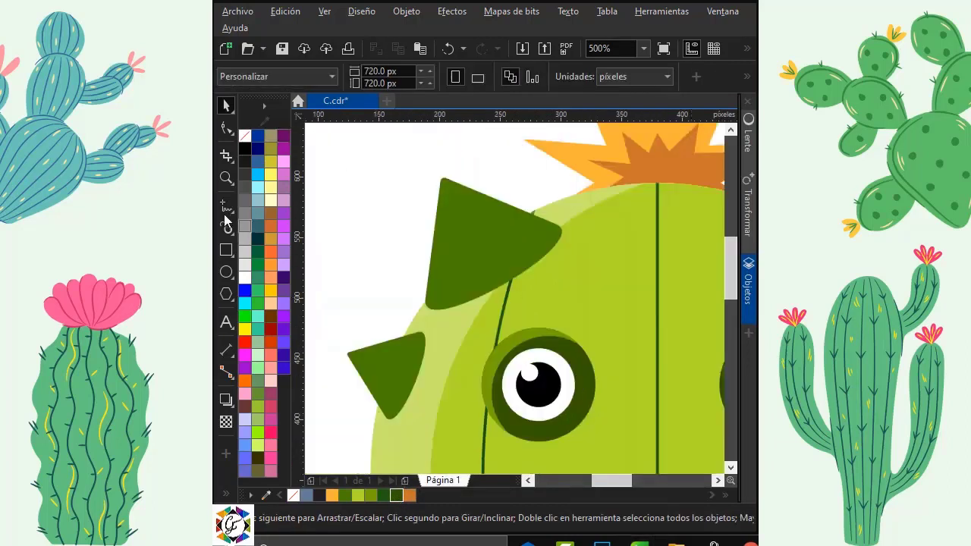
Step: Draw a freehand curve about 25 px wide and 105 px tall across the large upper-left spike
{"action": "left_click", "coordinate": [226, 206]}
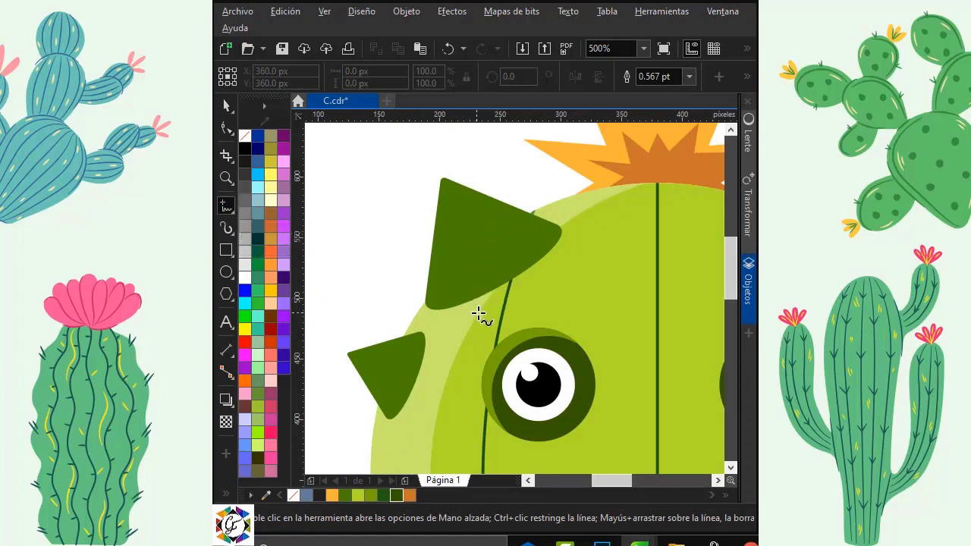
{"action": "left_click_drag", "start_coordinate": [484, 308], "coordinate": [497, 286]}
{"action": "left_click_drag", "start_coordinate": [513, 233], "coordinate": [497, 174]}
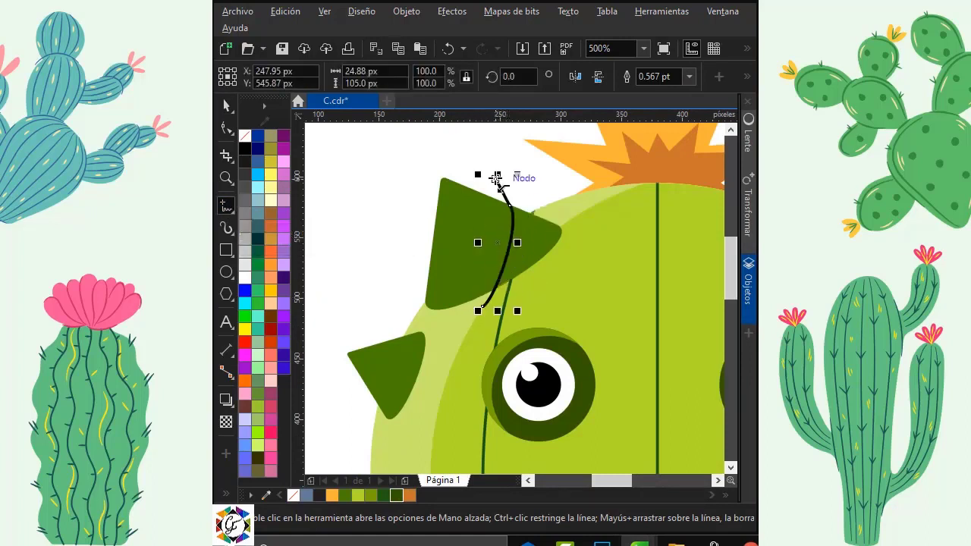
Step: Smart Fill the inner tip of the upper-left spike and delete the dividing curve
{"action": "left_click", "coordinate": [229, 495]}
{"action": "left_click", "coordinate": [325, 503]}
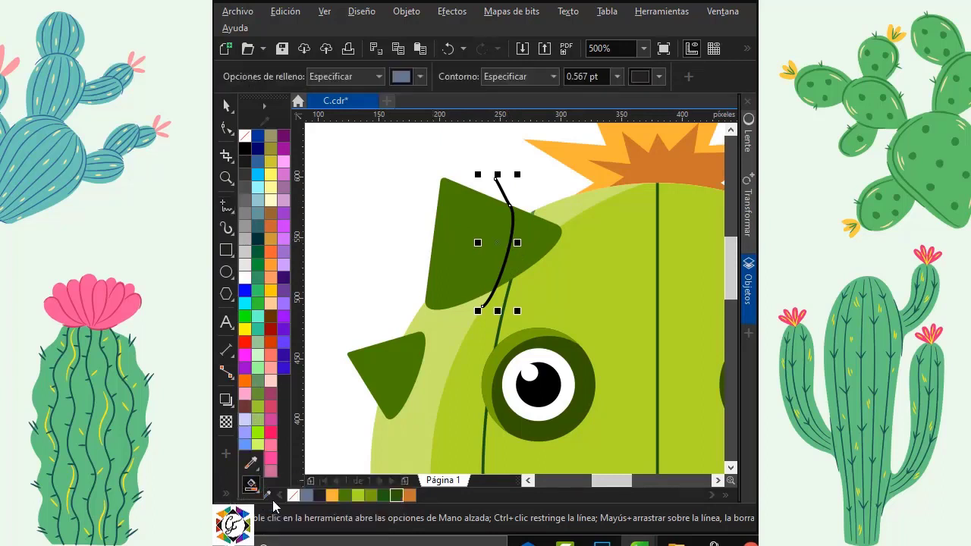
{"action": "left_click", "coordinate": [538, 237]}
{"action": "key", "text": "space"}
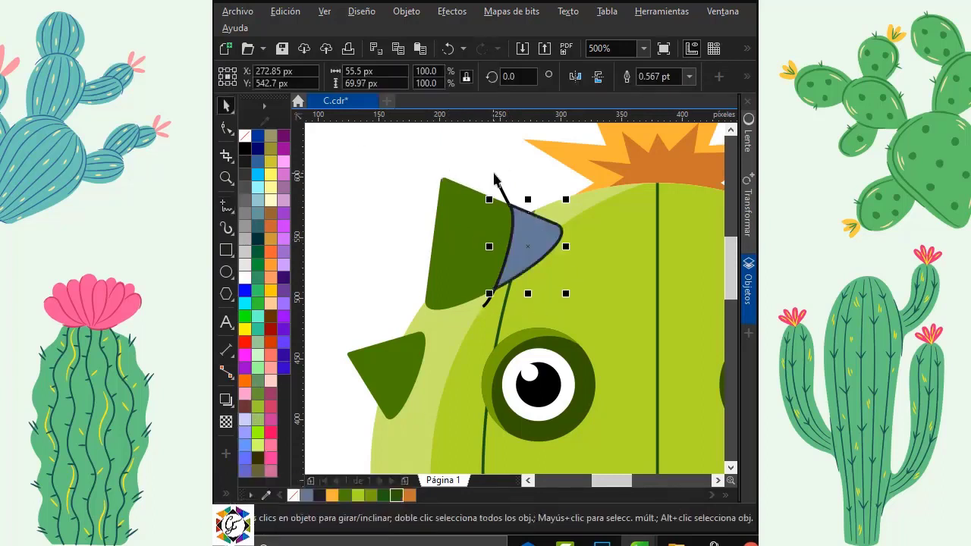
{"action": "key", "text": "Escape"}
{"action": "left_click", "coordinate": [501, 187]}
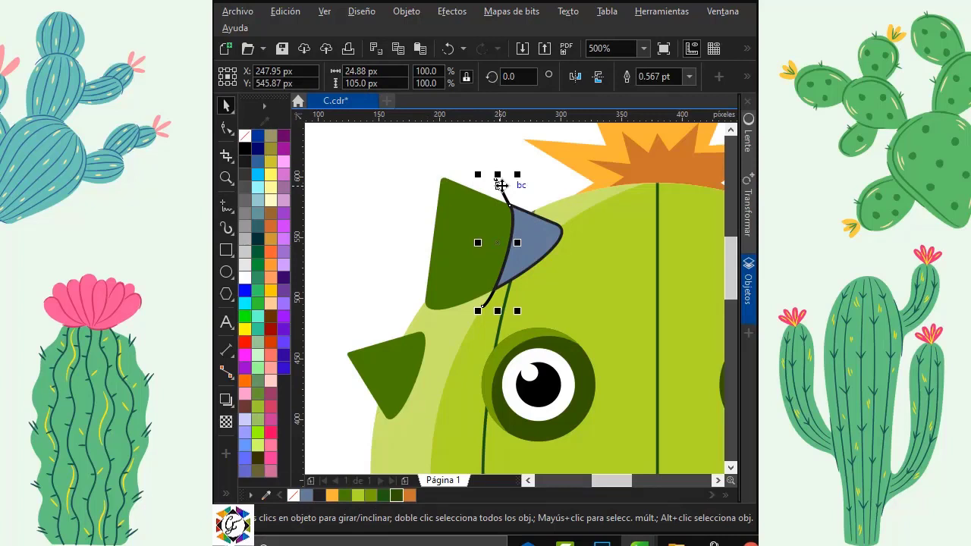
{"action": "key", "text": "Delete"}
Step: Draw a freehand curve about 15 px wide and 80 px tall across the middle spike on the face's left side
{"action": "left_click", "coordinate": [225, 205]}
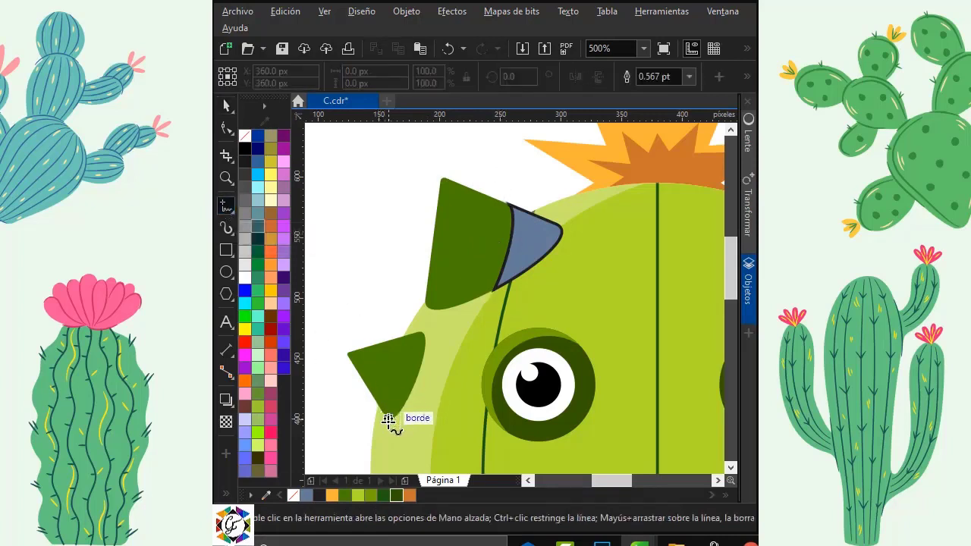
{"action": "mouse_move", "coordinate": [391, 418]}
{"action": "left_mouse_down"}
{"action": "mouse_move", "coordinate": [400, 390]}
{"action": "mouse_move", "coordinate": [377, 320]}
{"action": "left_mouse_up"}
{"action": "left_click", "coordinate": [226, 129]}
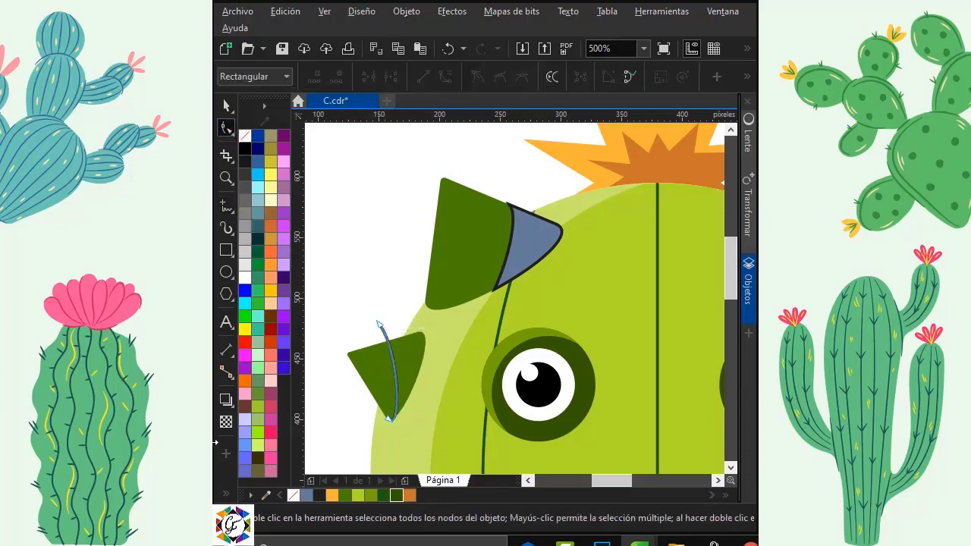
Step: Smart Fill the inner part of the middle spike on the face's left side and delete the dividing curve
{"action": "left_click", "coordinate": [226, 494]}
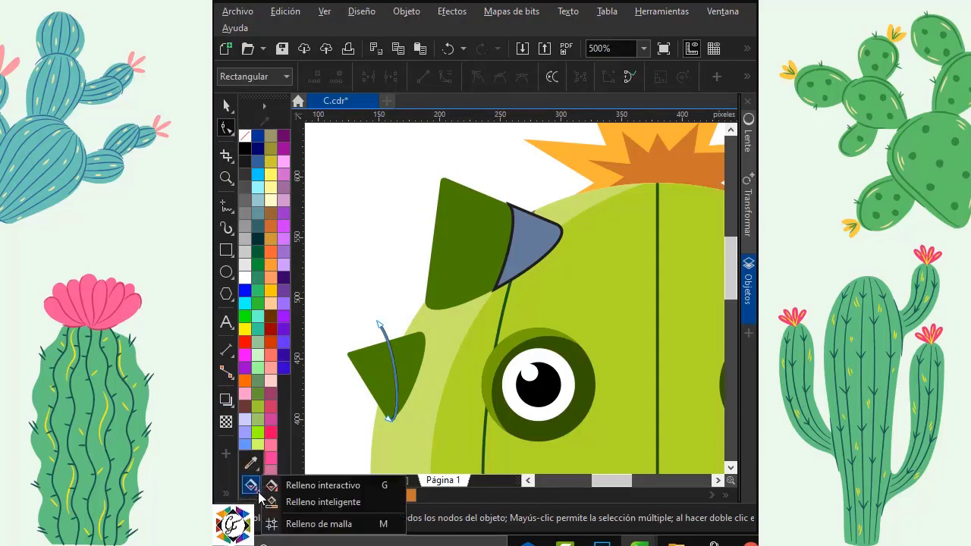
{"action": "left_click", "coordinate": [276, 501]}
{"action": "left_click", "coordinate": [409, 350]}
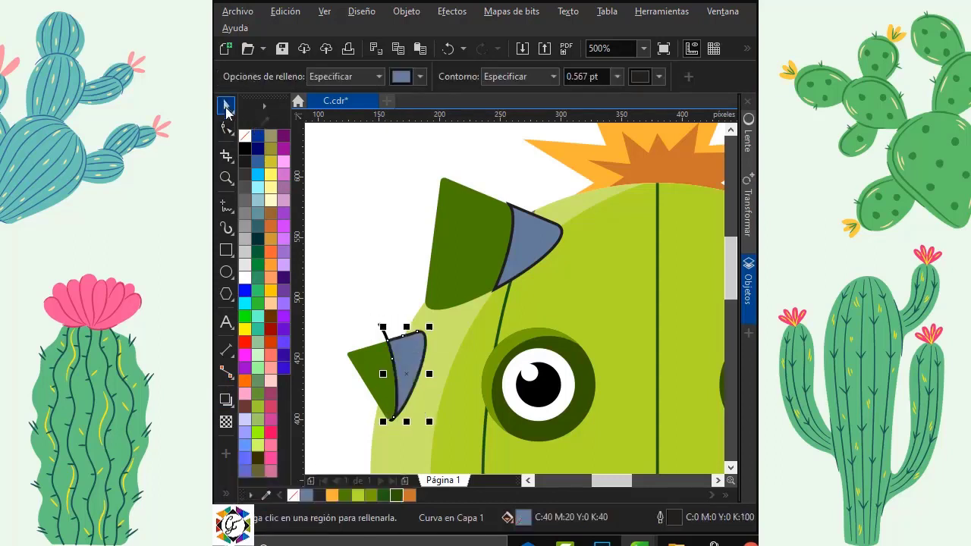
{"action": "left_click", "coordinate": [226, 109]}
{"action": "left_click", "coordinate": [327, 233]}
{"action": "left_click", "coordinate": [381, 327]}
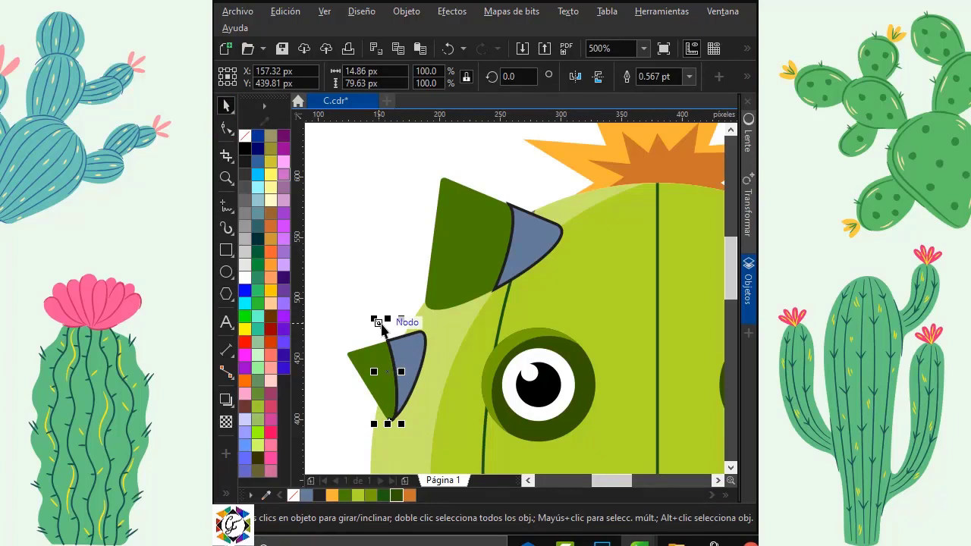
{"action": "key", "text": "Delete"}
Step: Fill the inner parts of the upper-left and middle-left spikes with the darkest green and remove their outlines
{"action": "left_click", "coordinate": [408, 362]}
{"action": "left_click", "coordinate": [538, 243], "text": "shift"}
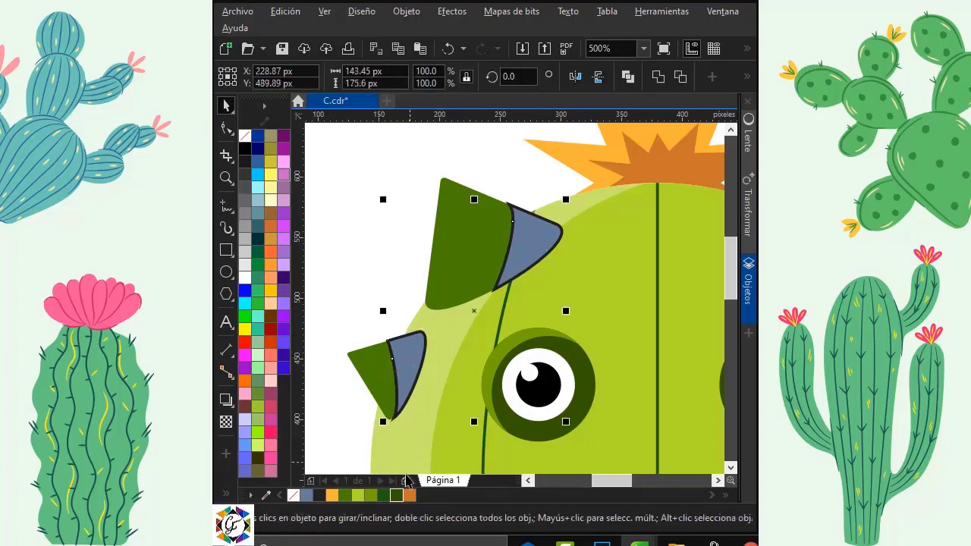
{"action": "left_click", "coordinate": [396, 496]}
{"action": "right_click", "coordinate": [244, 136]}
{"action": "left_click", "coordinate": [337, 190]}
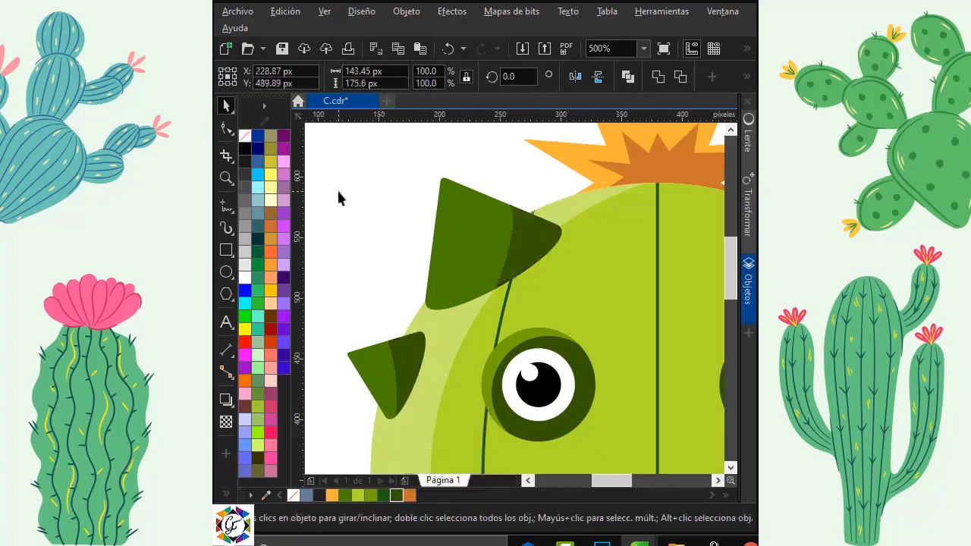
Step: PowerClip the dark shading pieces inside the upper-left spike and the middle-left spike
{"action": "left_click", "coordinate": [507, 262]}
{"action": "right_click", "coordinate": [544, 233]}
{"action": "left_click", "coordinate": [621, 277]}
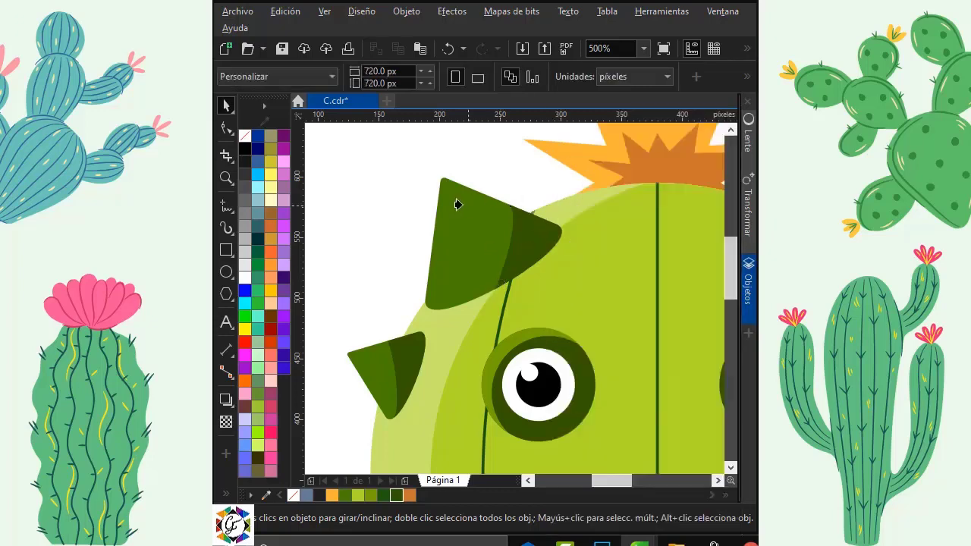
{"action": "left_click", "coordinate": [457, 204]}
{"action": "left_click", "coordinate": [406, 354]}
{"action": "right_click", "coordinate": [407, 354]}
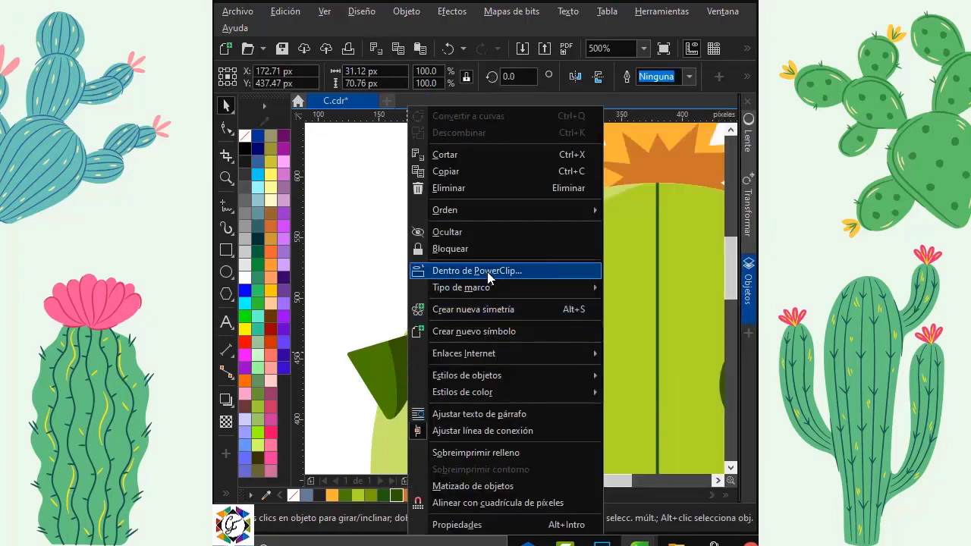
{"action": "left_click", "coordinate": [487, 272]}
{"action": "left_click", "coordinate": [372, 362]}
{"action": "left_click", "coordinate": [374, 260]}
Step: Draw a freehand curve about 20 px wide and 61 px tall across the lower spike on the face's left side
{"action": "scroll", "coordinate": [375, 260], "scroll_direction": "down", "scroll_amount": 3}
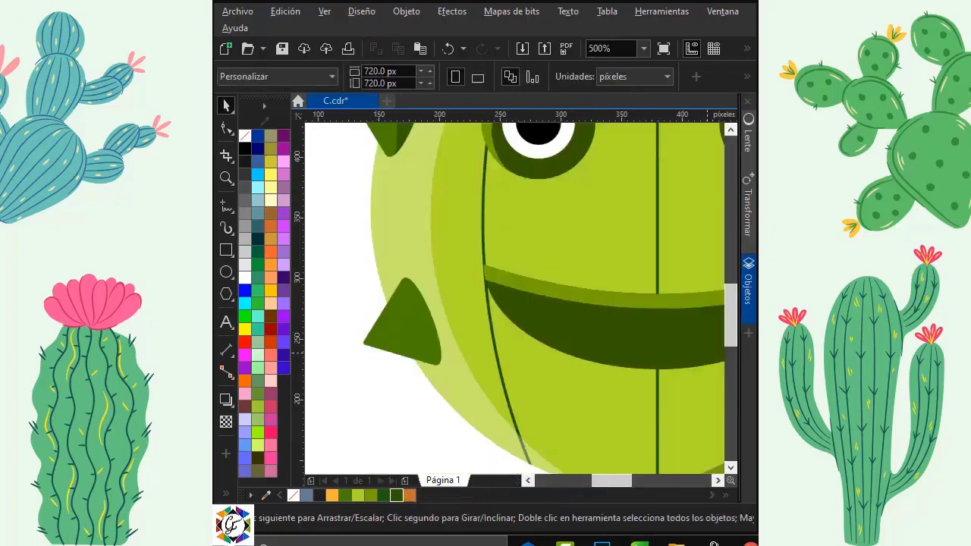
{"action": "left_click", "coordinate": [226, 206]}
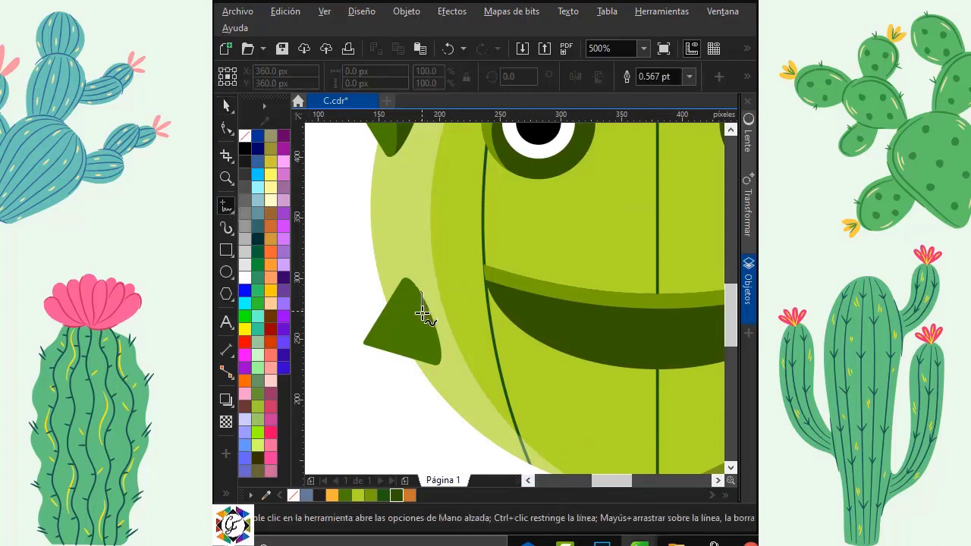
{"action": "left_click_drag", "start_coordinate": [409, 346], "coordinate": [399, 367]}
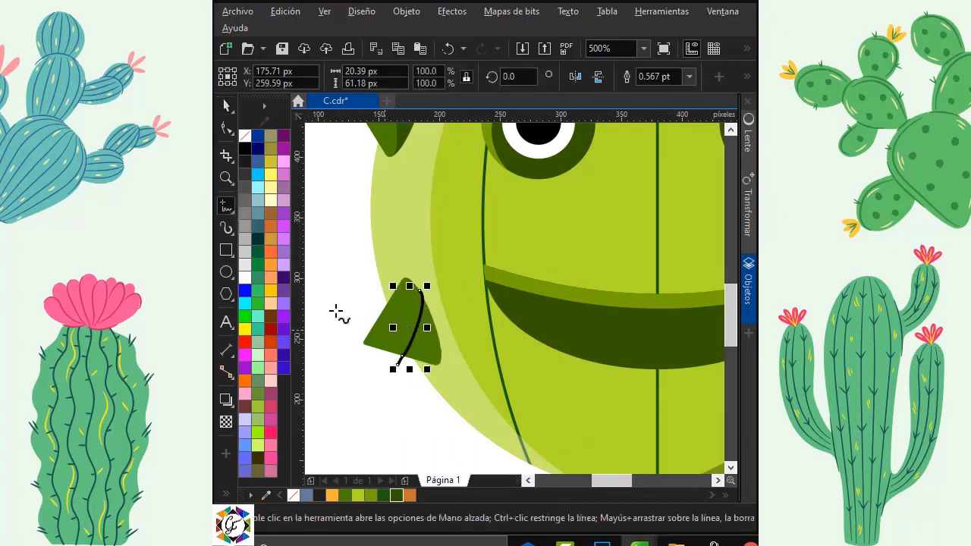
Step: Smart Fill the inner part of the lower-left spike and delete the dividing curve
{"action": "left_click", "coordinate": [223, 494]}
{"action": "left_click", "coordinate": [251, 483]}
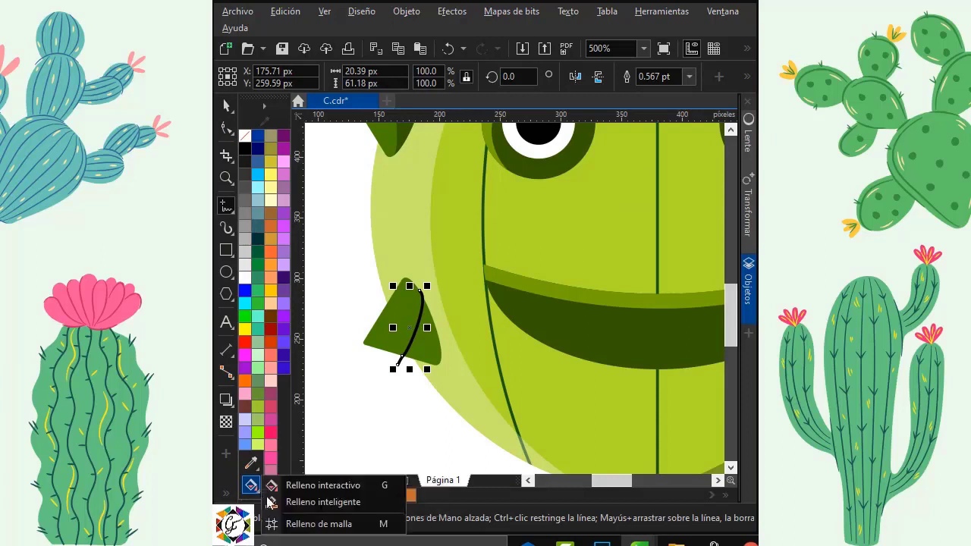
{"action": "left_click", "coordinate": [312, 503]}
{"action": "left_click", "coordinate": [428, 346]}
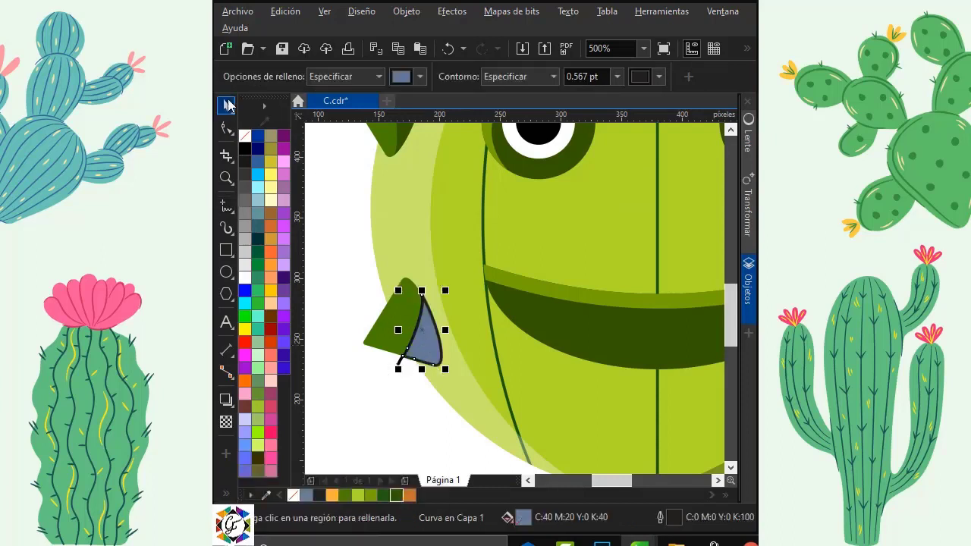
{"action": "left_click", "coordinate": [229, 106]}
{"action": "left_click", "coordinate": [400, 368]}
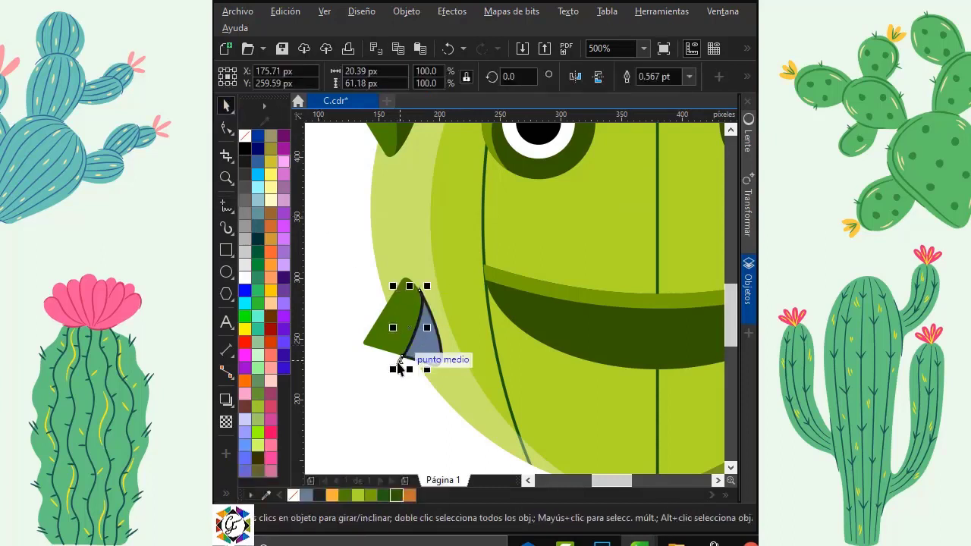
{"action": "key", "text": "Escape"}
Step: Colour the lower-left spike's inner part darkest green without an outline and PowerClip it inside the spike
{"action": "left_click", "coordinate": [434, 346]}
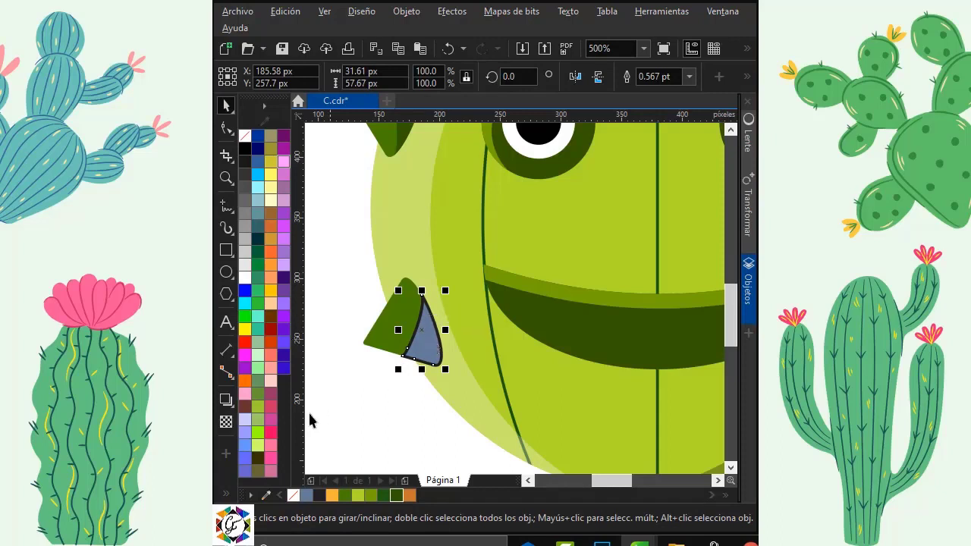
{"action": "left_click", "coordinate": [395, 497]}
{"action": "right_click", "coordinate": [244, 134]}
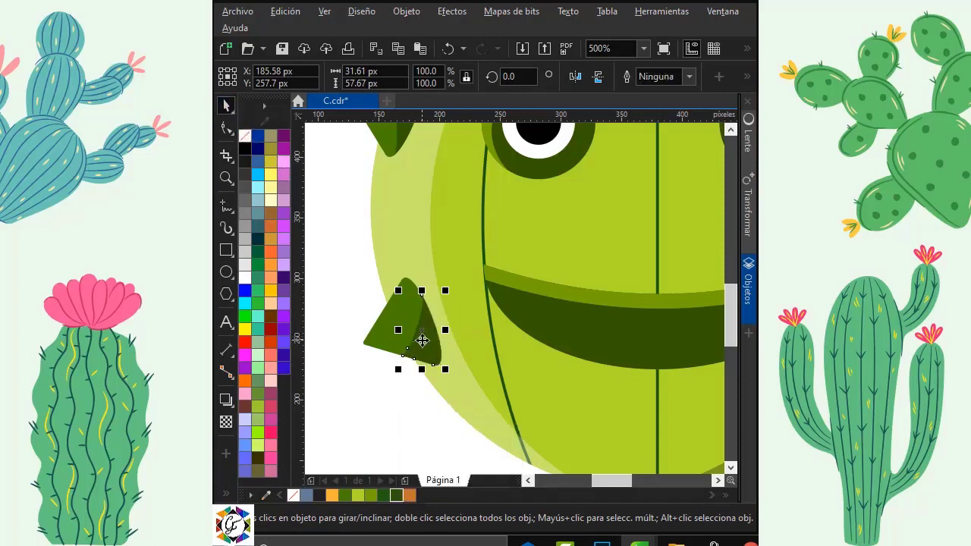
{"action": "right_click", "coordinate": [408, 322]}
{"action": "left_click", "coordinate": [485, 208]}
{"action": "left_click", "coordinate": [378, 326]}
{"action": "left_click", "coordinate": [351, 280]}
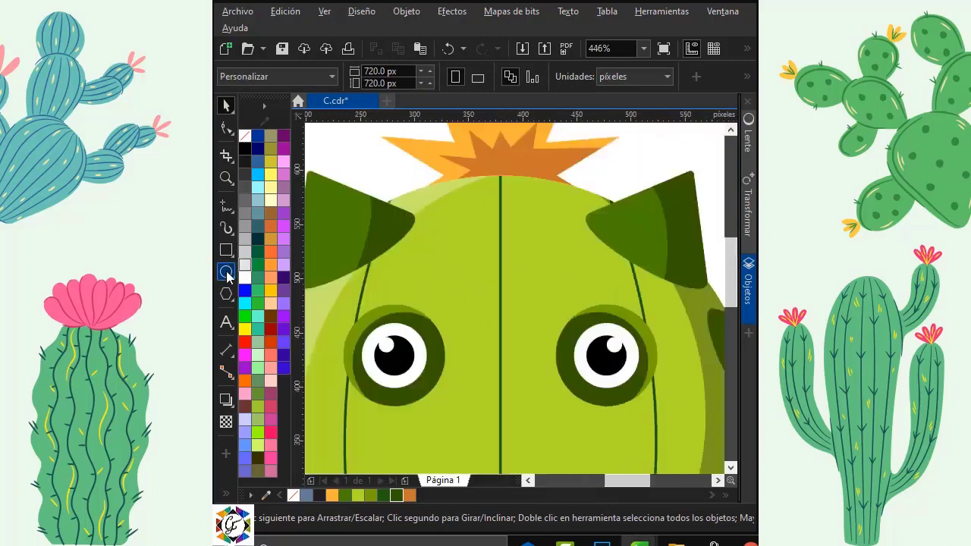
Step: Draw an upright ellipse about 53 px wide and 95 px tall on the forehead, filled white with no outline
{"action": "left_click", "coordinate": [226, 271]}
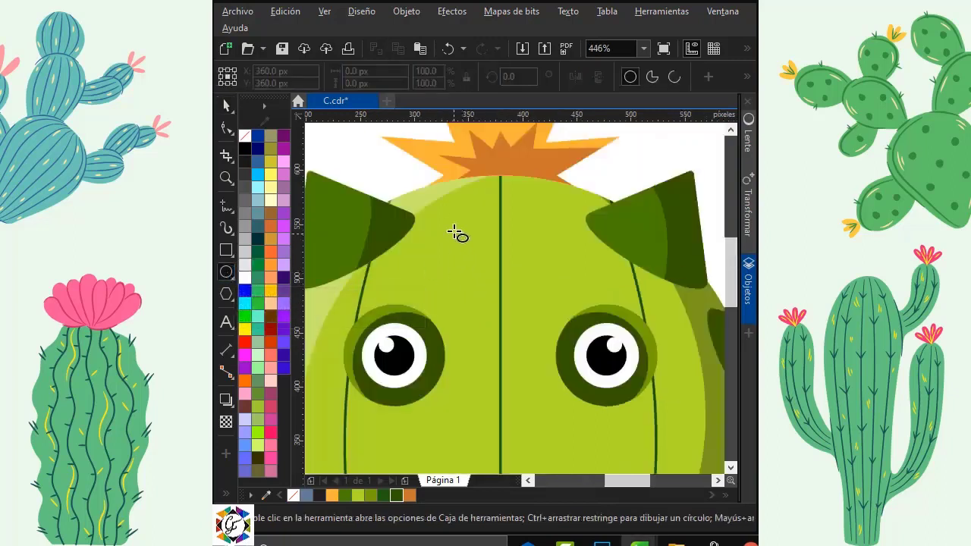
{"action": "left_click_drag", "start_coordinate": [449, 218], "coordinate": [506, 321]}
{"action": "key", "text": "space"}
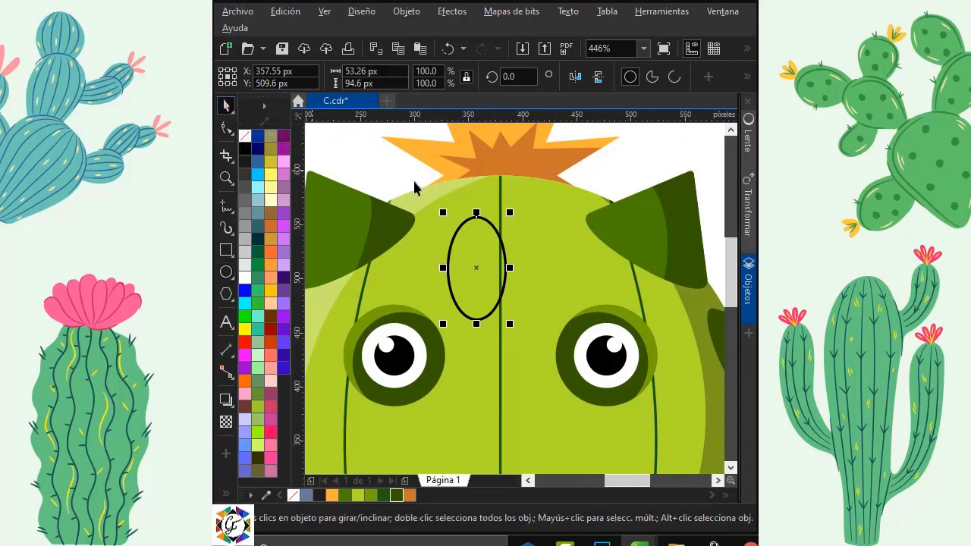
{"action": "left_click", "coordinate": [245, 278]}
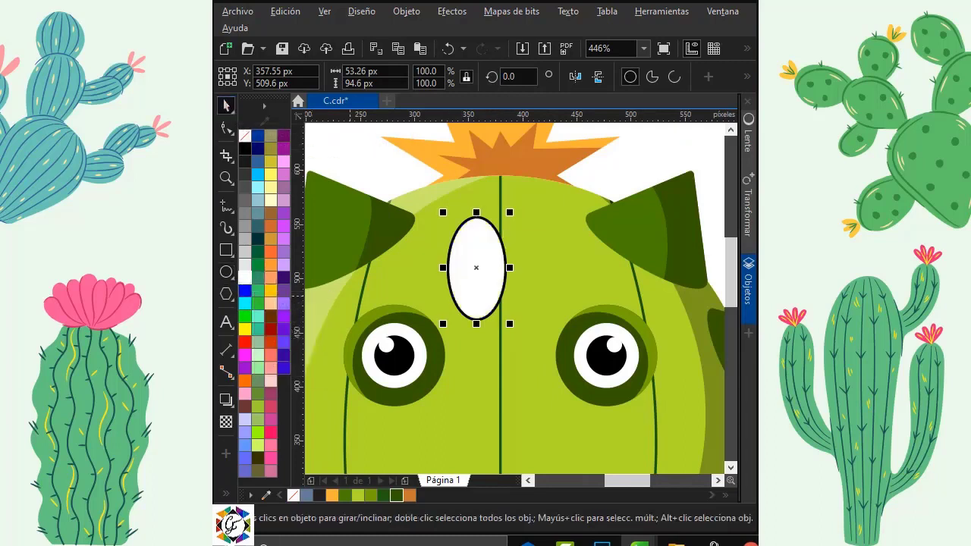
{"action": "right_click", "coordinate": [244, 135]}
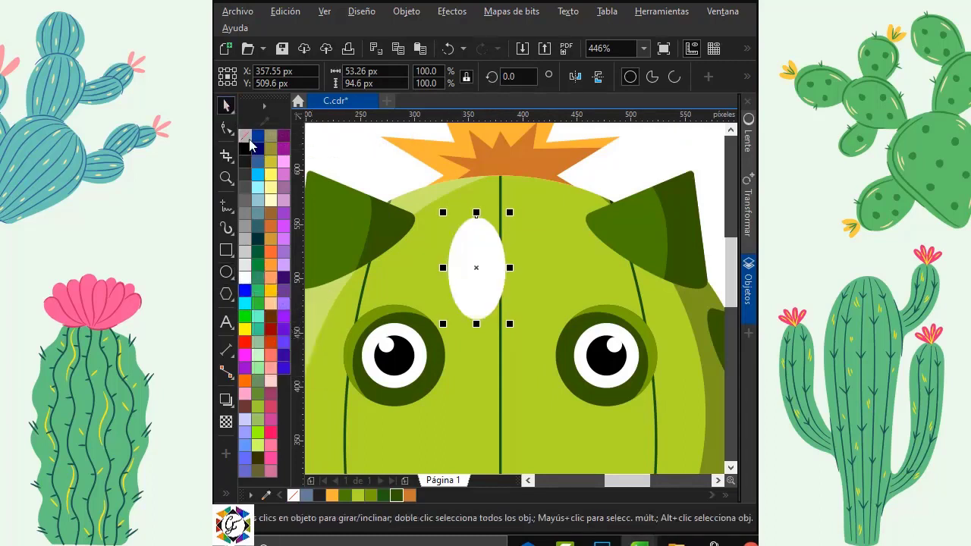
Step: Apply 50% uniform transparency to the white ellipse and add a copy beside it scaled to 50%
{"action": "left_click", "coordinate": [226, 422]}
{"action": "left_click", "coordinate": [488, 312]}
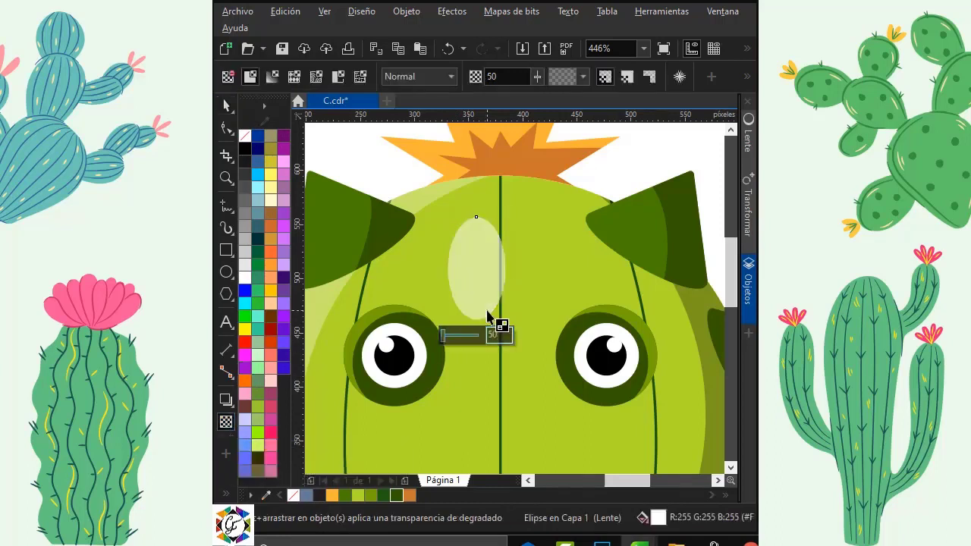
{"action": "left_click", "coordinate": [232, 107]}
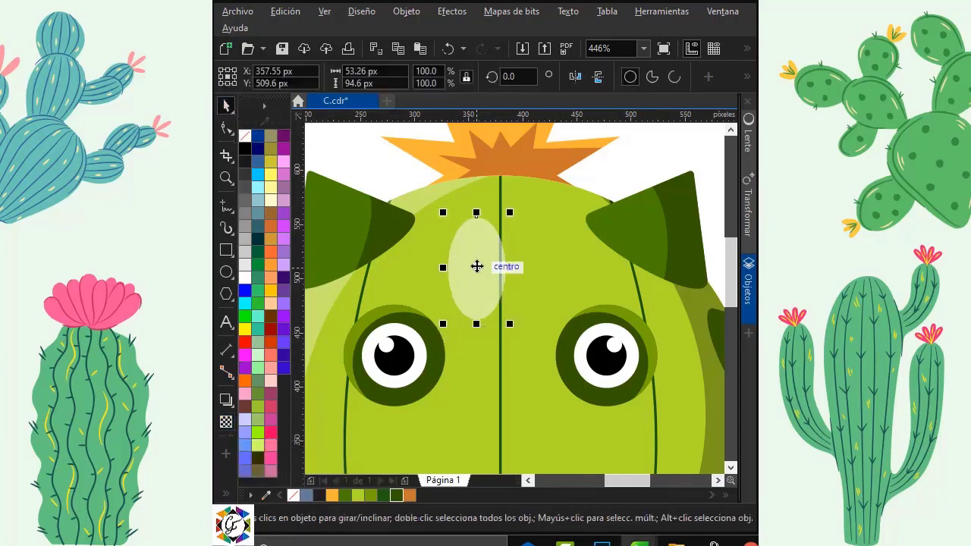
{"action": "left_click_drag", "start_coordinate": [478, 265], "coordinate": [545, 262]}
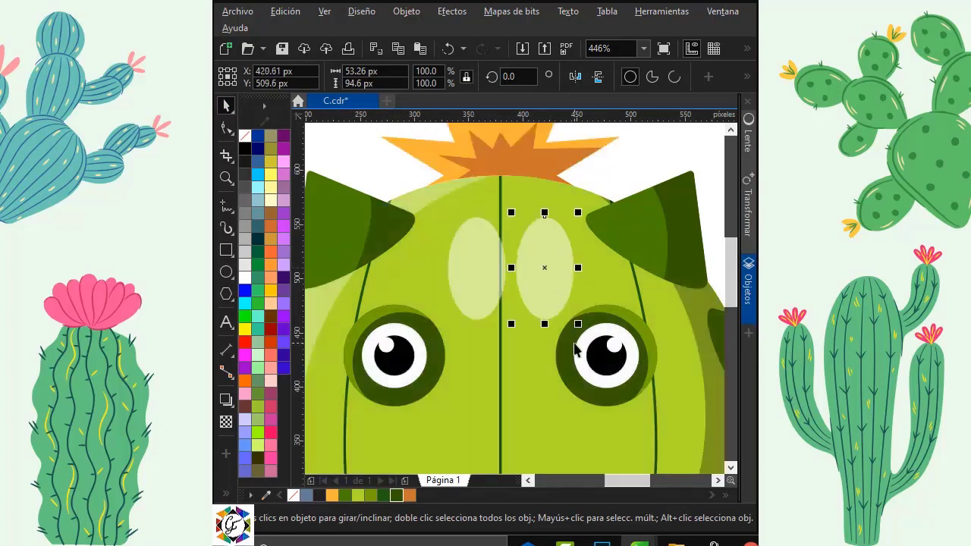
{"action": "left_click_drag", "start_coordinate": [581, 325], "coordinate": [533, 249]}
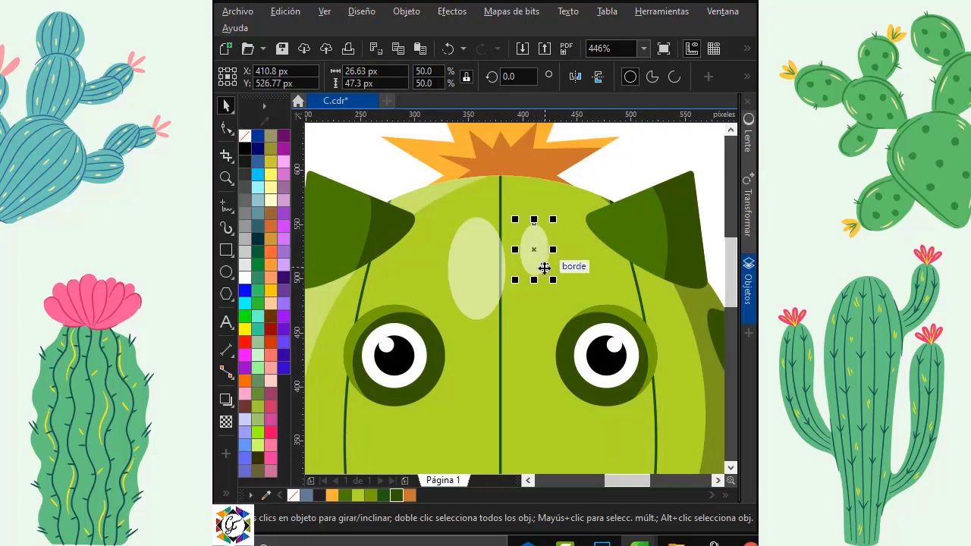
Step: Rotate both forehead highlights together about 39° clockwise and move them toward the face's upper left
{"action": "left_click", "coordinate": [482, 258], "text": "shift"}
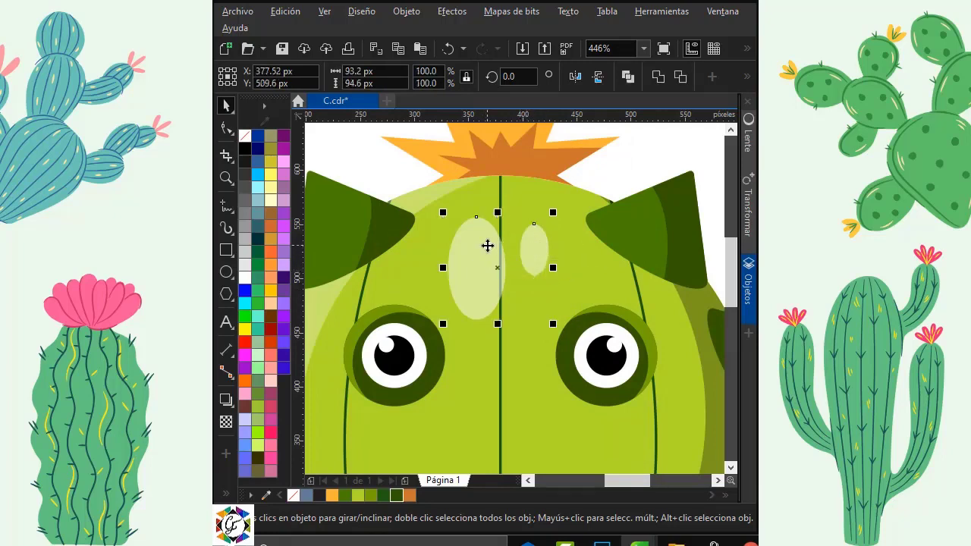
{"action": "left_click", "coordinate": [487, 245]}
{"action": "left_click_drag", "start_coordinate": [557, 211], "coordinate": [585, 263]}
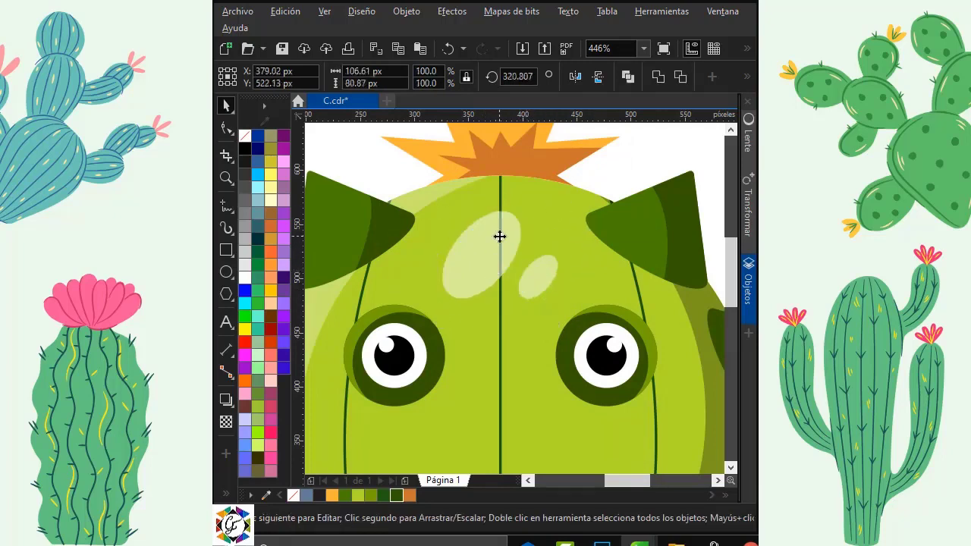
{"action": "left_click_drag", "start_coordinate": [499, 242], "coordinate": [470, 233]}
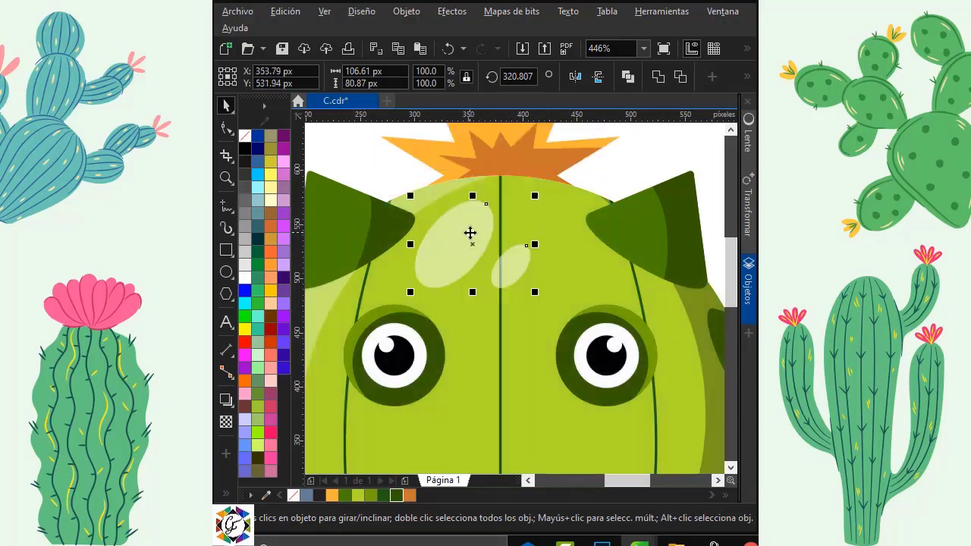
{"action": "left_click", "coordinate": [614, 182]}
Step: Edit the face's PowerClip contents and set the three vertical lines' outline width to 0.75 pt
{"action": "scroll", "coordinate": [614, 182], "scroll_direction": "down", "scroll_amount": 3}
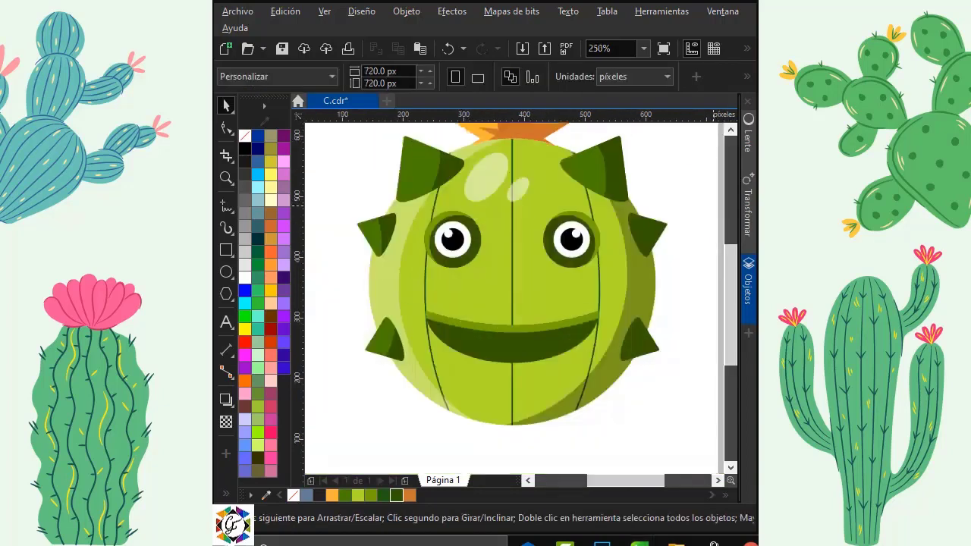
{"action": "double_click", "coordinate": [611, 242]}
{"action": "left_click", "coordinate": [594, 219]}
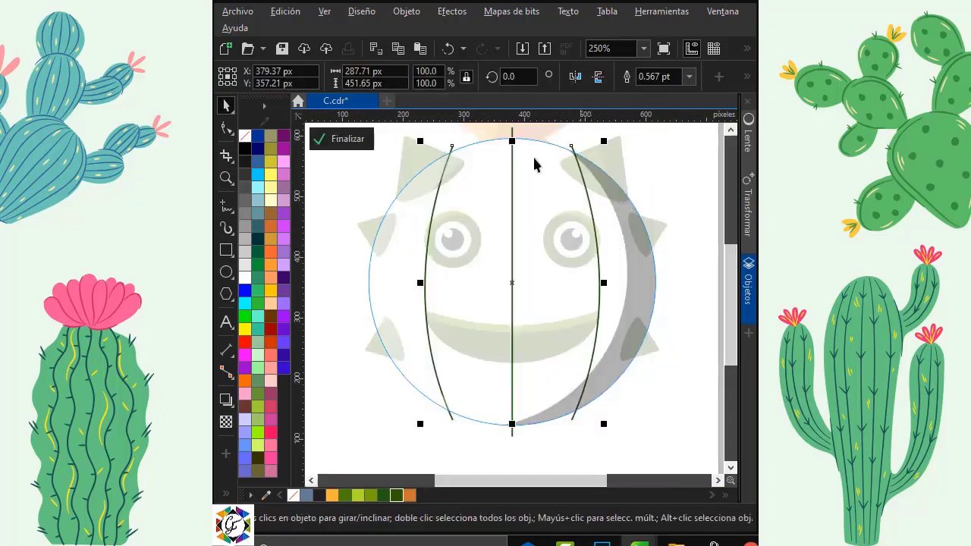
{"action": "left_click", "coordinate": [512, 140], "text": "shift"}
{"action": "left_click", "coordinate": [748, 78]}
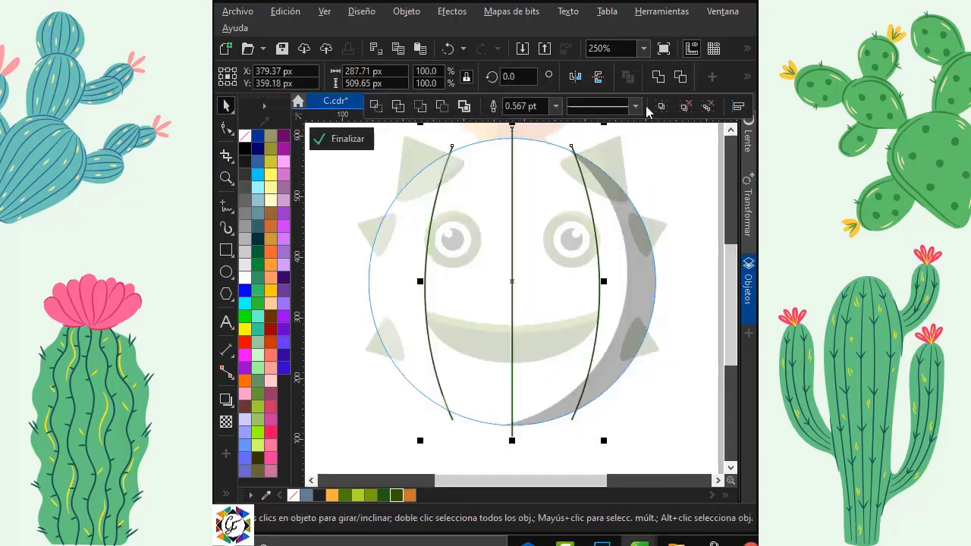
{"action": "left_click", "coordinate": [557, 106]}
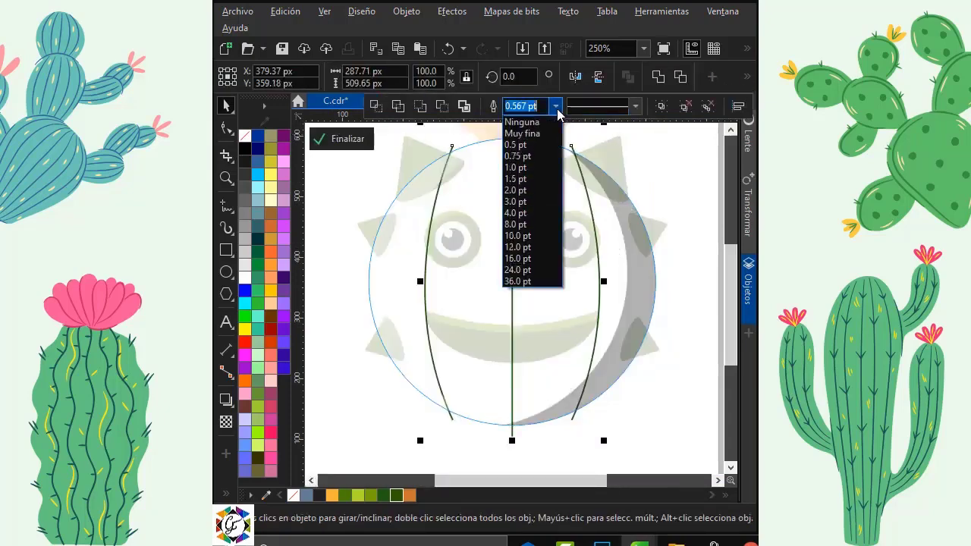
{"action": "left_click", "coordinate": [535, 155]}
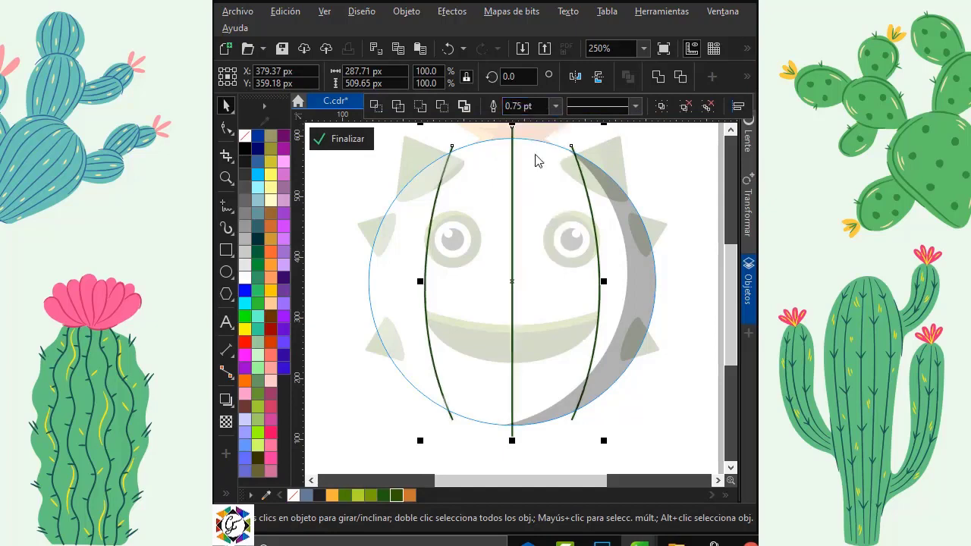
{"action": "left_click", "coordinate": [664, 172], "text": "ctrl"}
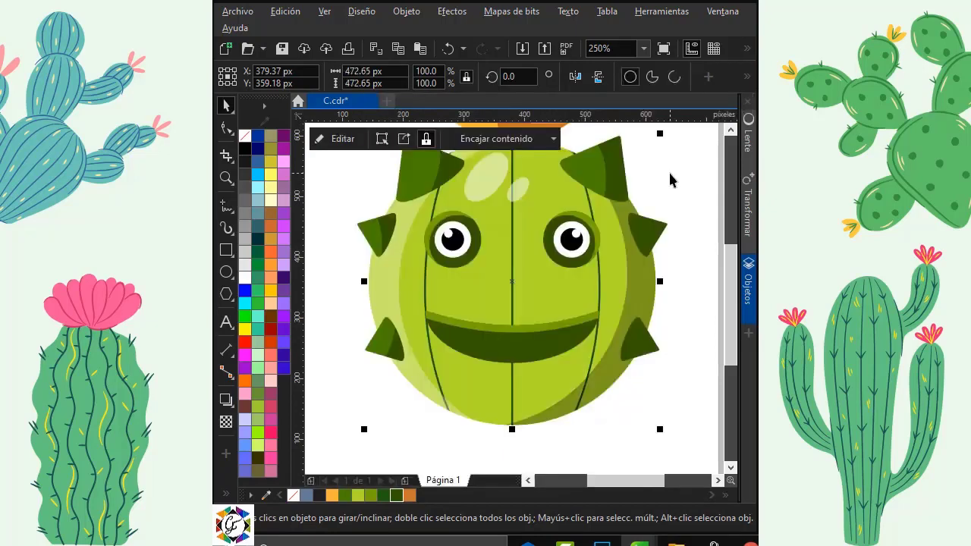
Step: Create a page-sized rectangle framing the whole page behind the cactus
{"action": "scroll", "coordinate": [618, 184], "scroll_direction": "down", "scroll_amount": 2}
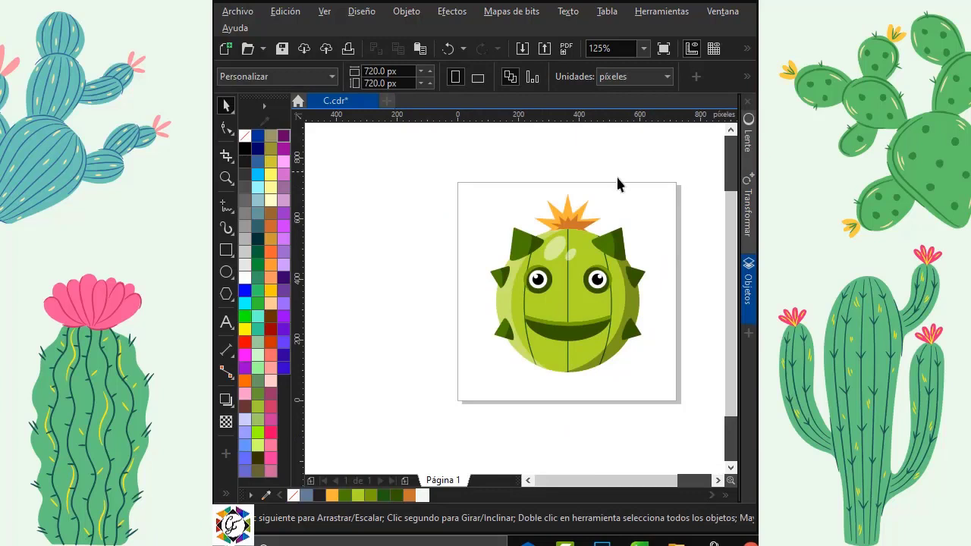
{"action": "double_click", "coordinate": [226, 251]}
{"action": "left_click", "coordinate": [421, 431]}
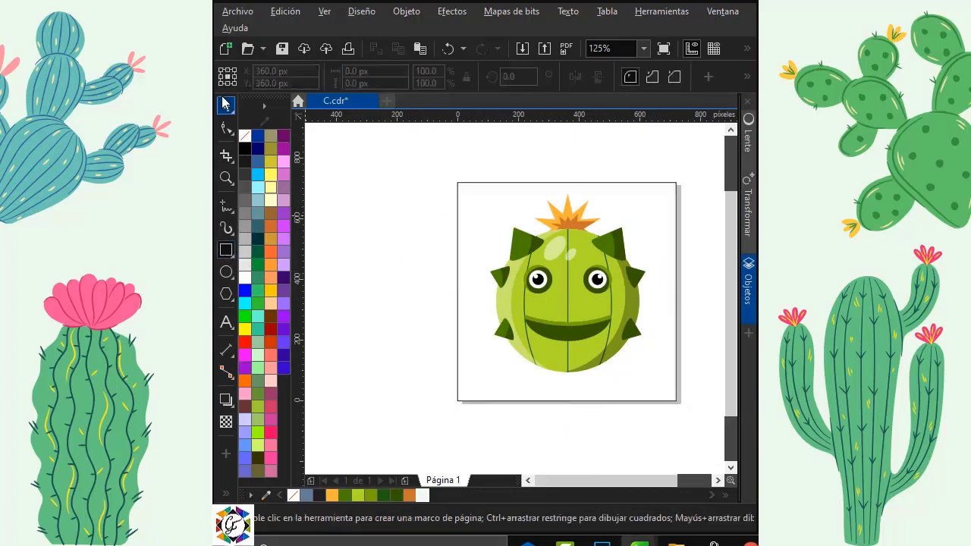
Step: Fill the page-sized rectangle with the pale mint colour and remove its outline
{"action": "left_click", "coordinate": [226, 105]}
{"action": "left_click", "coordinate": [458, 385]}
{"action": "left_click", "coordinate": [425, 494]}
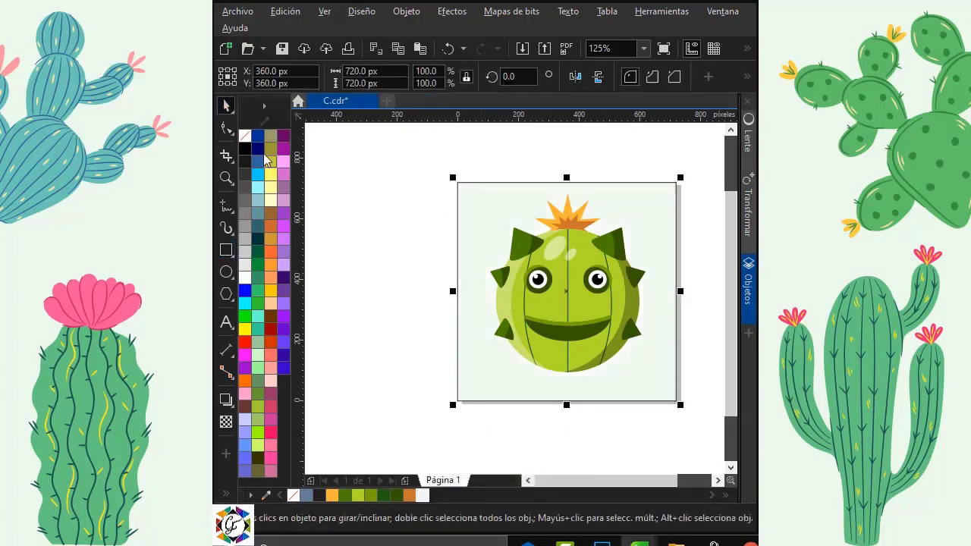
{"action": "right_click", "coordinate": [245, 136]}
{"action": "left_click", "coordinate": [352, 184]}
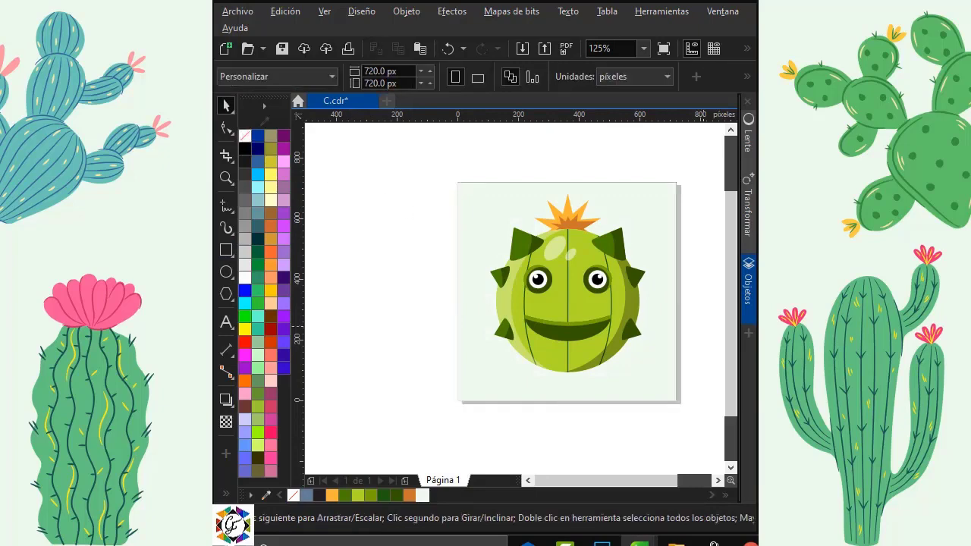
Step: Place a copy of the grouped cactus beside the page on its left and ungroup the copy
{"action": "scroll", "coordinate": [676, 210], "scroll_direction": "down", "scroll_amount": 1}
{"action": "left_click", "coordinate": [585, 266]}
{"action": "left_click_drag", "start_coordinate": [576, 283], "coordinate": [414, 284]}
{"action": "right_click", "coordinate": [415, 284]}
{"action": "right_click", "coordinate": [407, 248]}
{"action": "left_click", "coordinate": [479, 135]}
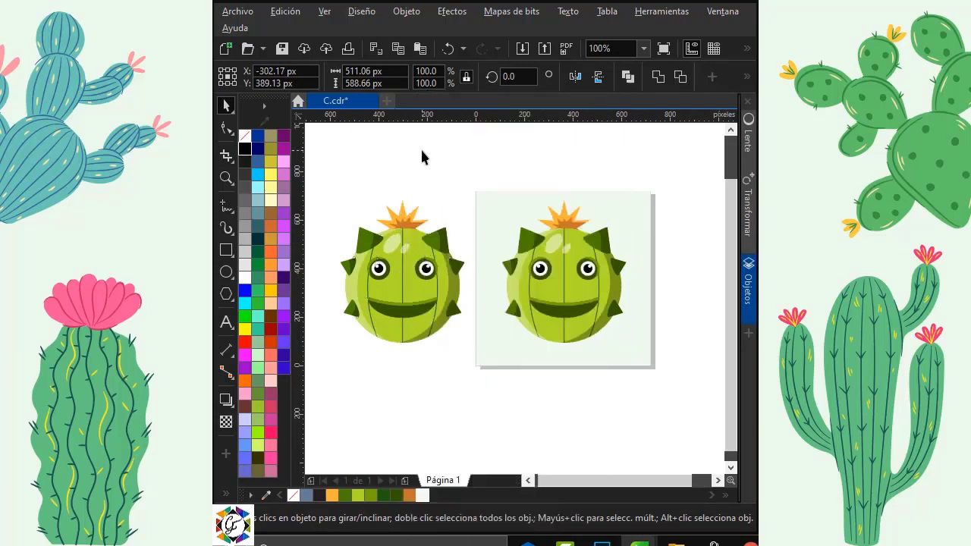
Step: Weld all parts of the cactus copy into one silhouette and delete the contents of its PowerClip
{"action": "left_click", "coordinate": [320, 188]}
{"action": "left_click_drag", "start_coordinate": [471, 376], "coordinate": [470, 377]}
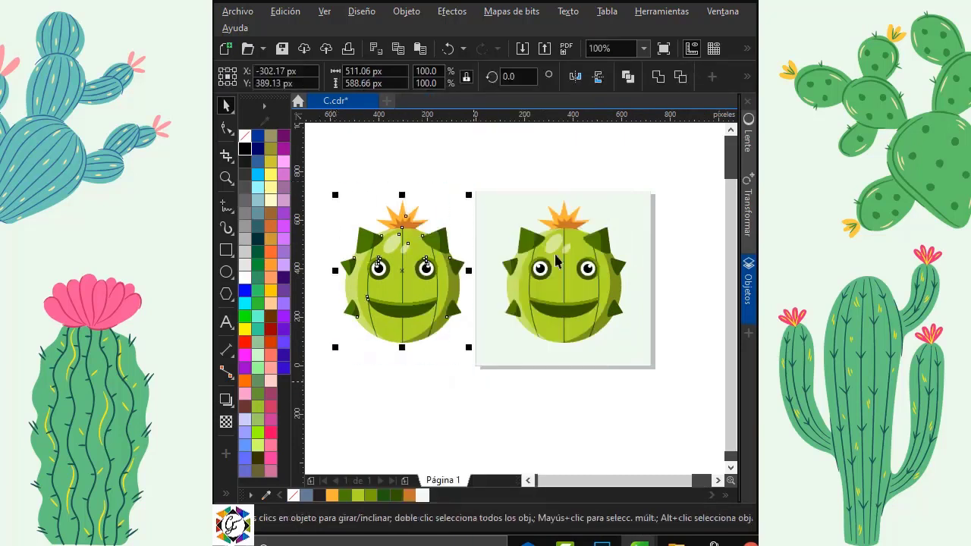
{"action": "left_click", "coordinate": [657, 77]}
{"action": "left_click", "coordinate": [439, 172]}
{"action": "double_click", "coordinate": [413, 222]}
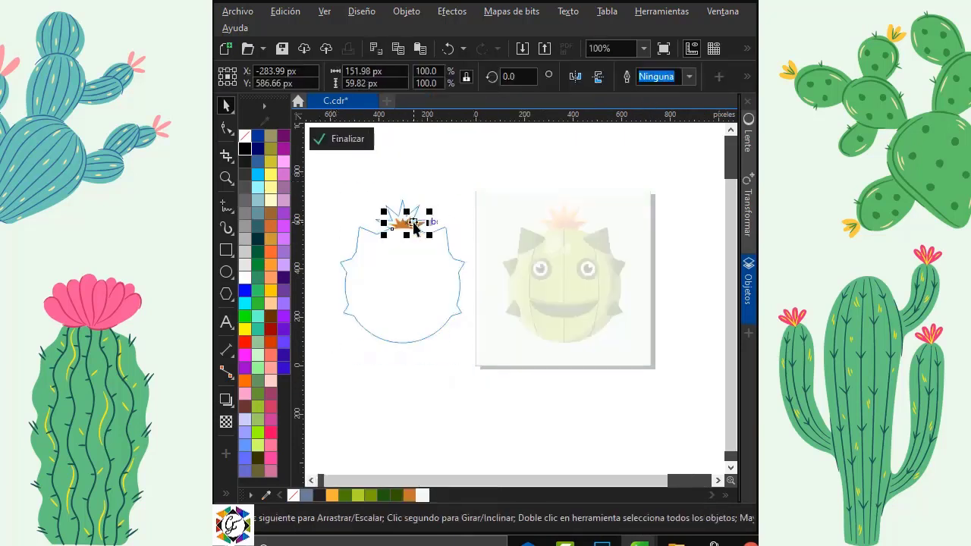
{"action": "key", "text": "Delete"}
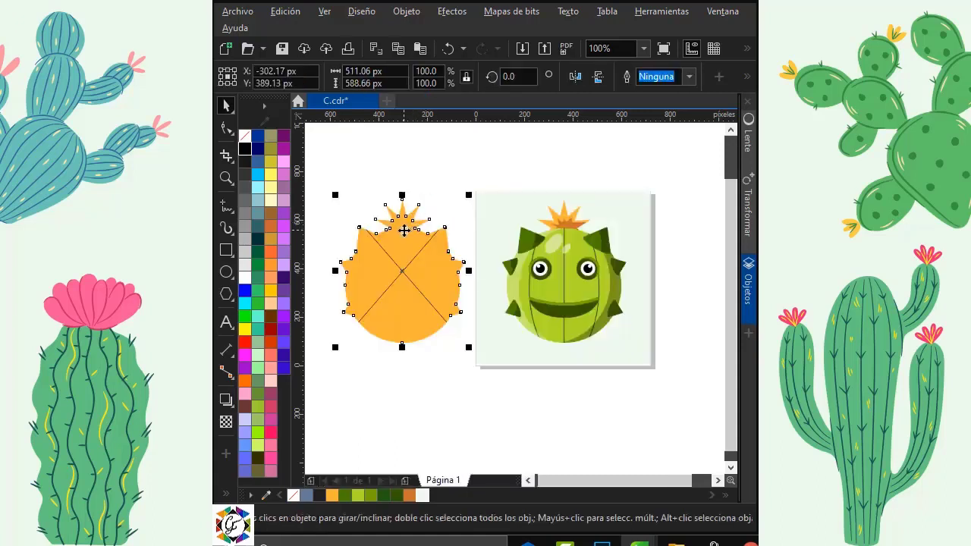
Step: Remove the PowerClip frame from the welded silhouette and fill it with black
{"action": "right_click", "coordinate": [403, 225]}
{"action": "mouse_move", "coordinate": [509, 313]}
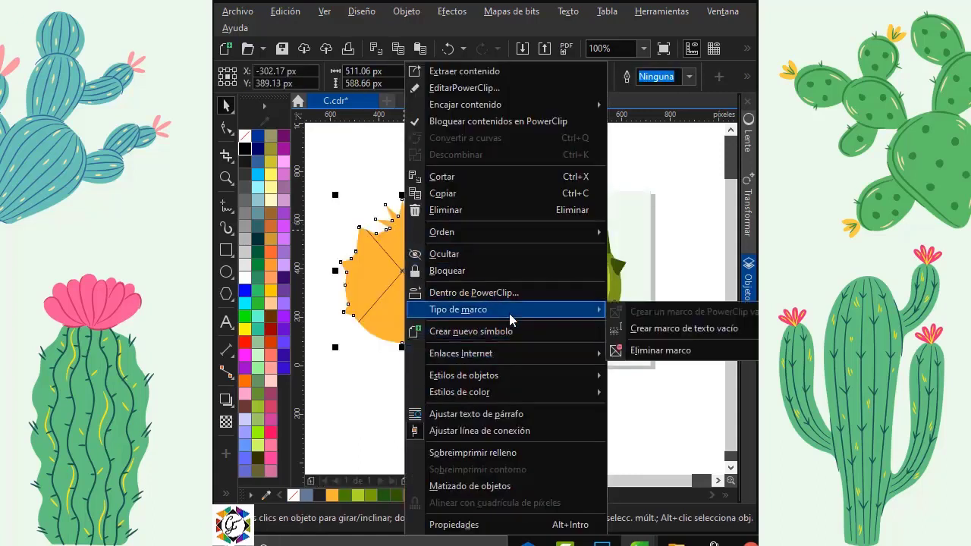
{"action": "left_click", "coordinate": [657, 351]}
{"action": "left_click", "coordinate": [247, 148]}
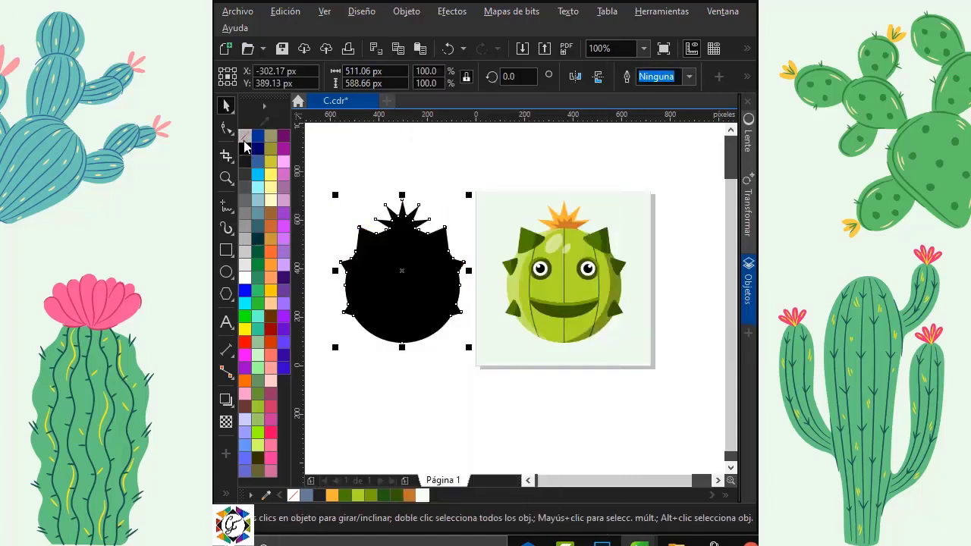
Step: Apply a uniform transparency of 60 to the black cactus silhouette
{"action": "left_click", "coordinate": [226, 422]}
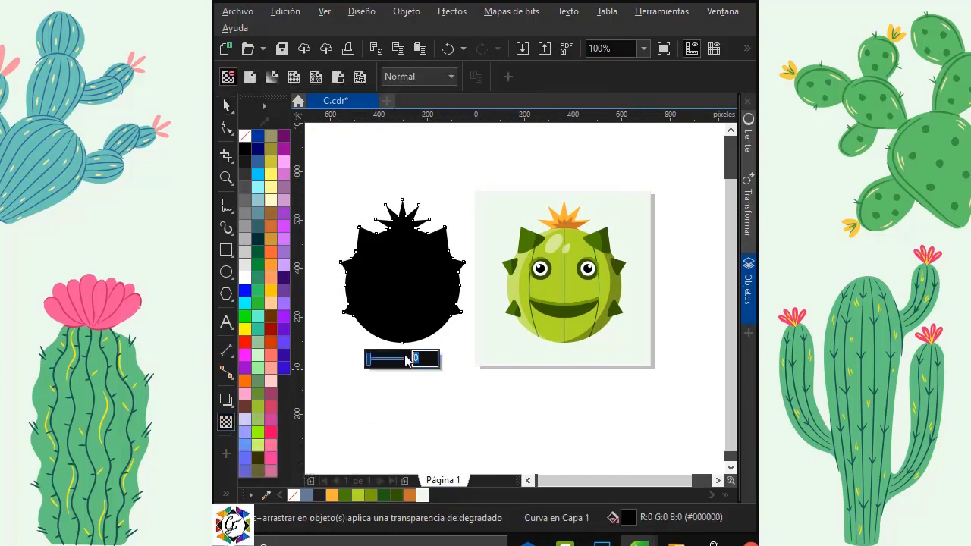
{"action": "type", "text": "60"}
{"action": "key", "text": "Return"}
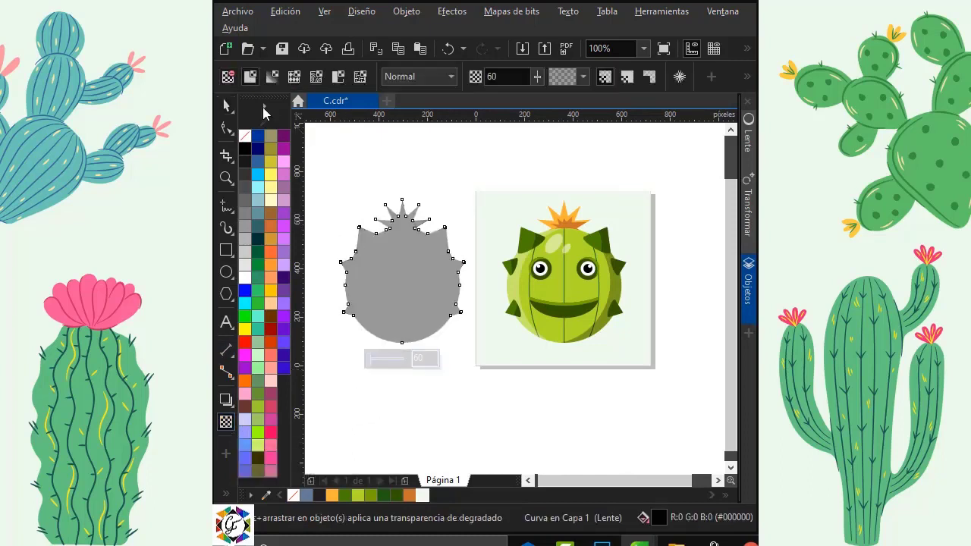
{"action": "left_click", "coordinate": [227, 105]}
{"action": "left_click", "coordinate": [365, 181]}
{"action": "left_click", "coordinate": [418, 257]}
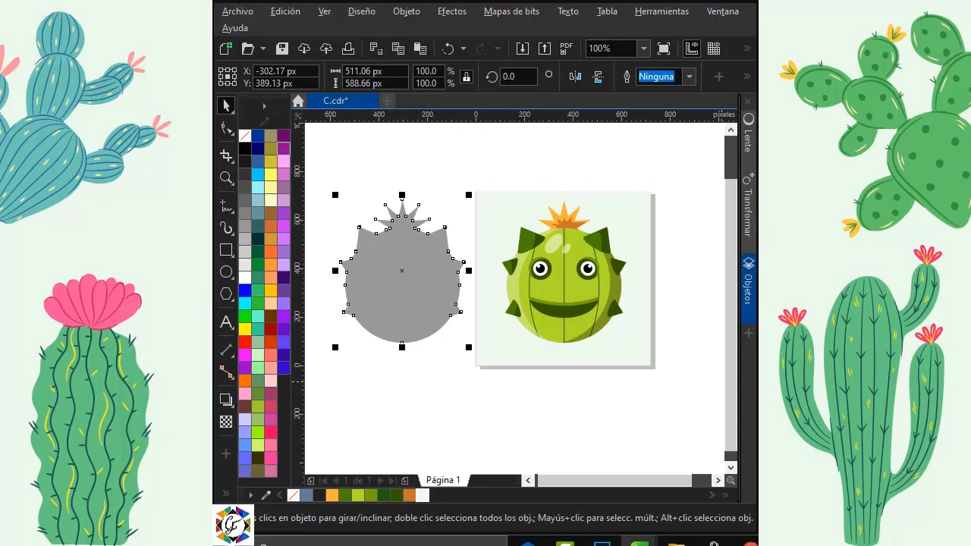
Step: Move the silhouette over the cactus with a slight rightward offset and order it below the cactus group as a shadow
{"action": "left_click", "coordinate": [651, 169]}
{"action": "left_click", "coordinate": [405, 271]}
{"action": "left_click_drag", "start_coordinate": [406, 272], "coordinate": [571, 285]}
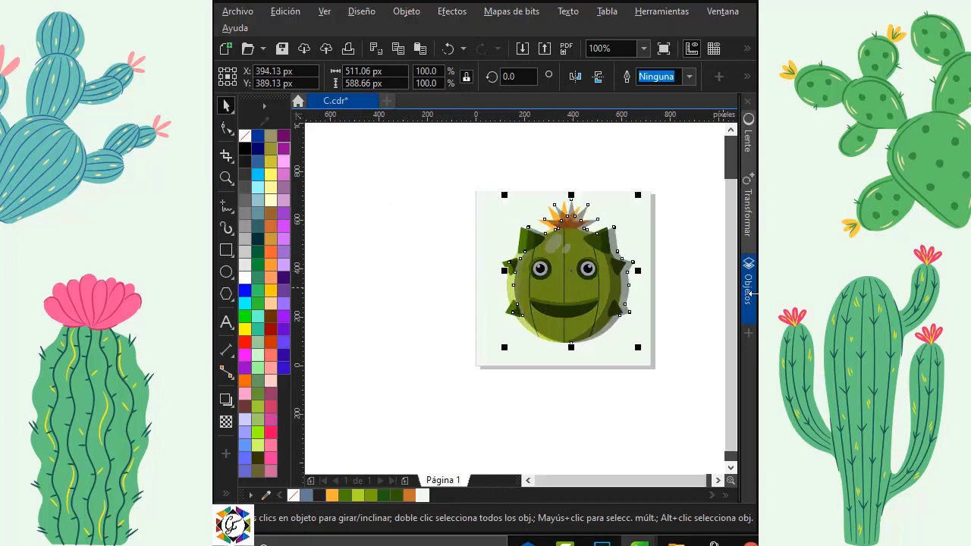
{"action": "left_click", "coordinate": [748, 282]}
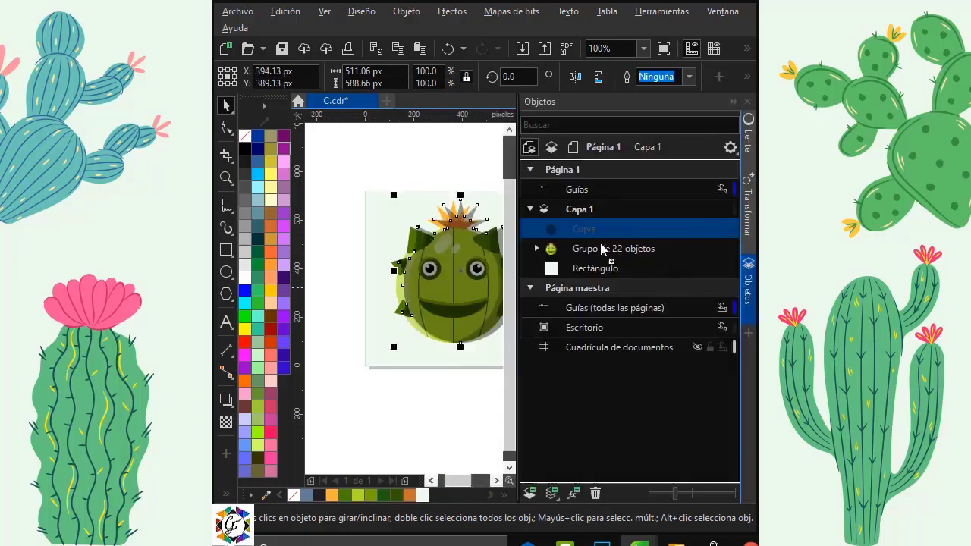
{"action": "mouse_move", "coordinate": [603, 251]}
{"action": "left_mouse_down"}
{"action": "mouse_move", "coordinate": [607, 267]}
{"action": "mouse_move", "coordinate": [601, 254]}
{"action": "left_mouse_up"}
{"action": "left_click", "coordinate": [444, 175]}
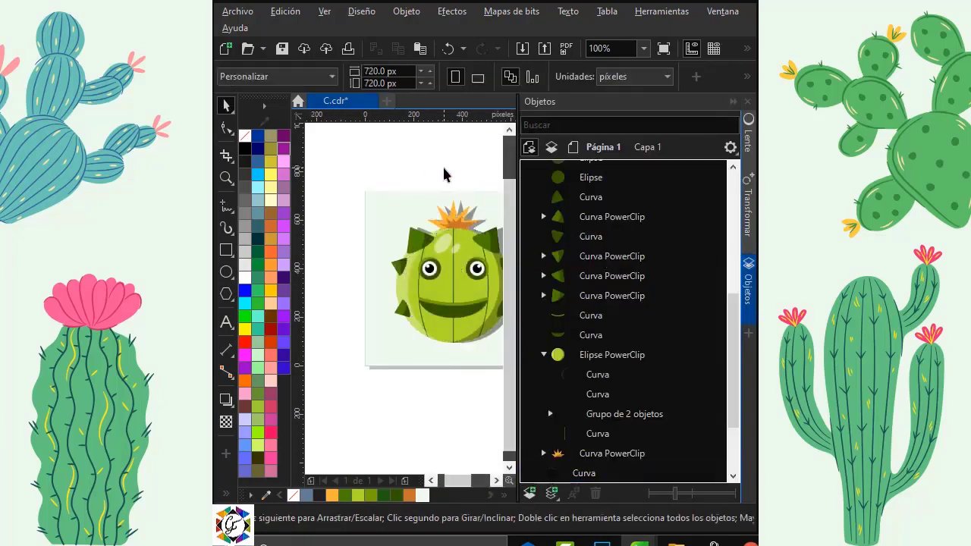
Step: Shift the shadow silhouette slightly left to narrow its offset behind the cactus, and fit the whole page in view
{"action": "left_click", "coordinate": [750, 288]}
{"action": "left_click", "coordinate": [611, 261]}
{"action": "scroll", "coordinate": [611, 261], "scroll_direction": "up", "scroll_amount": 2}
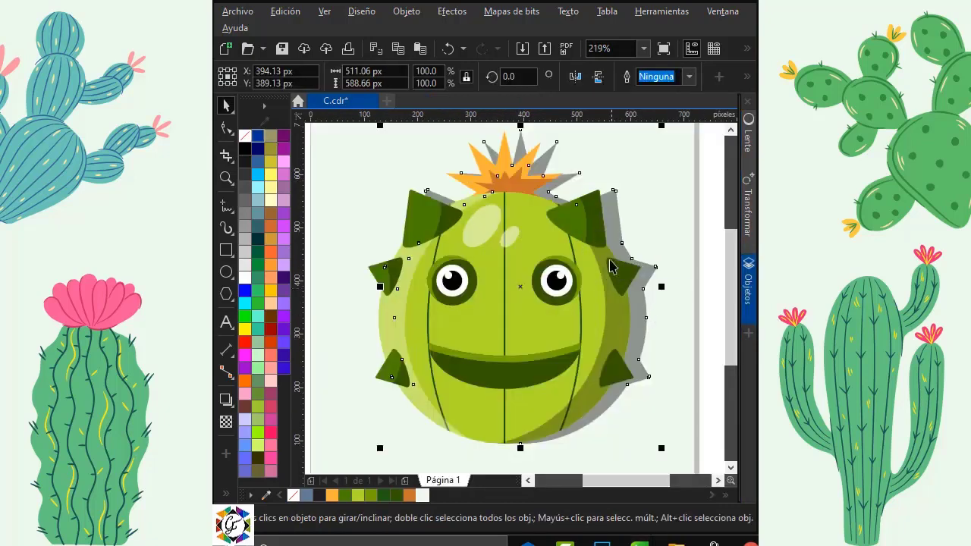
{"action": "left_click_drag", "start_coordinate": [524, 288], "coordinate": [513, 288]}
{"action": "left_click", "coordinate": [708, 222]}
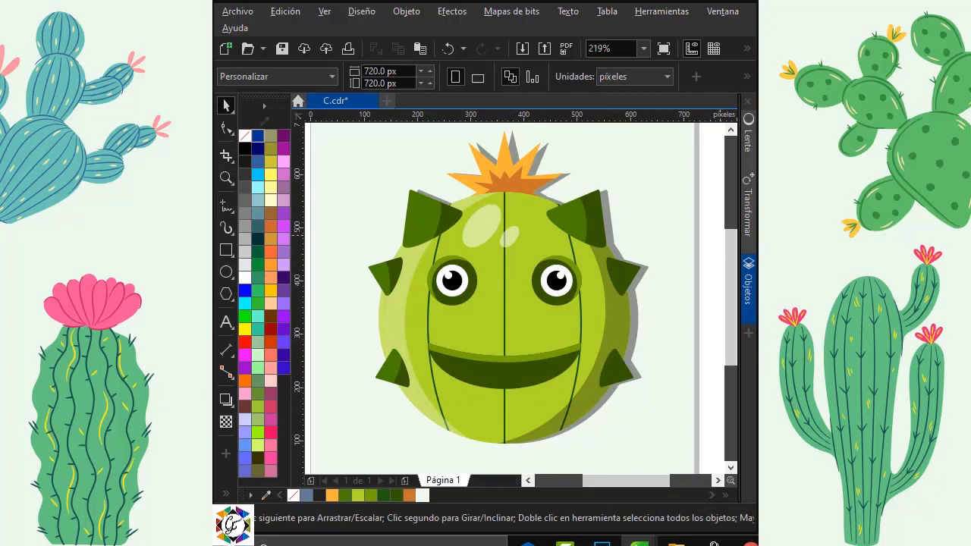
{"action": "key", "text": "shift+F4"}
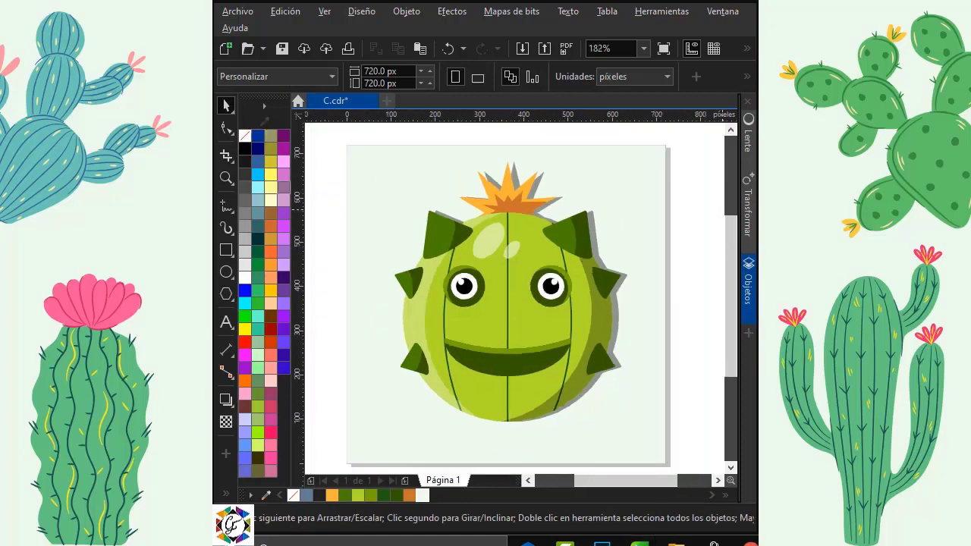